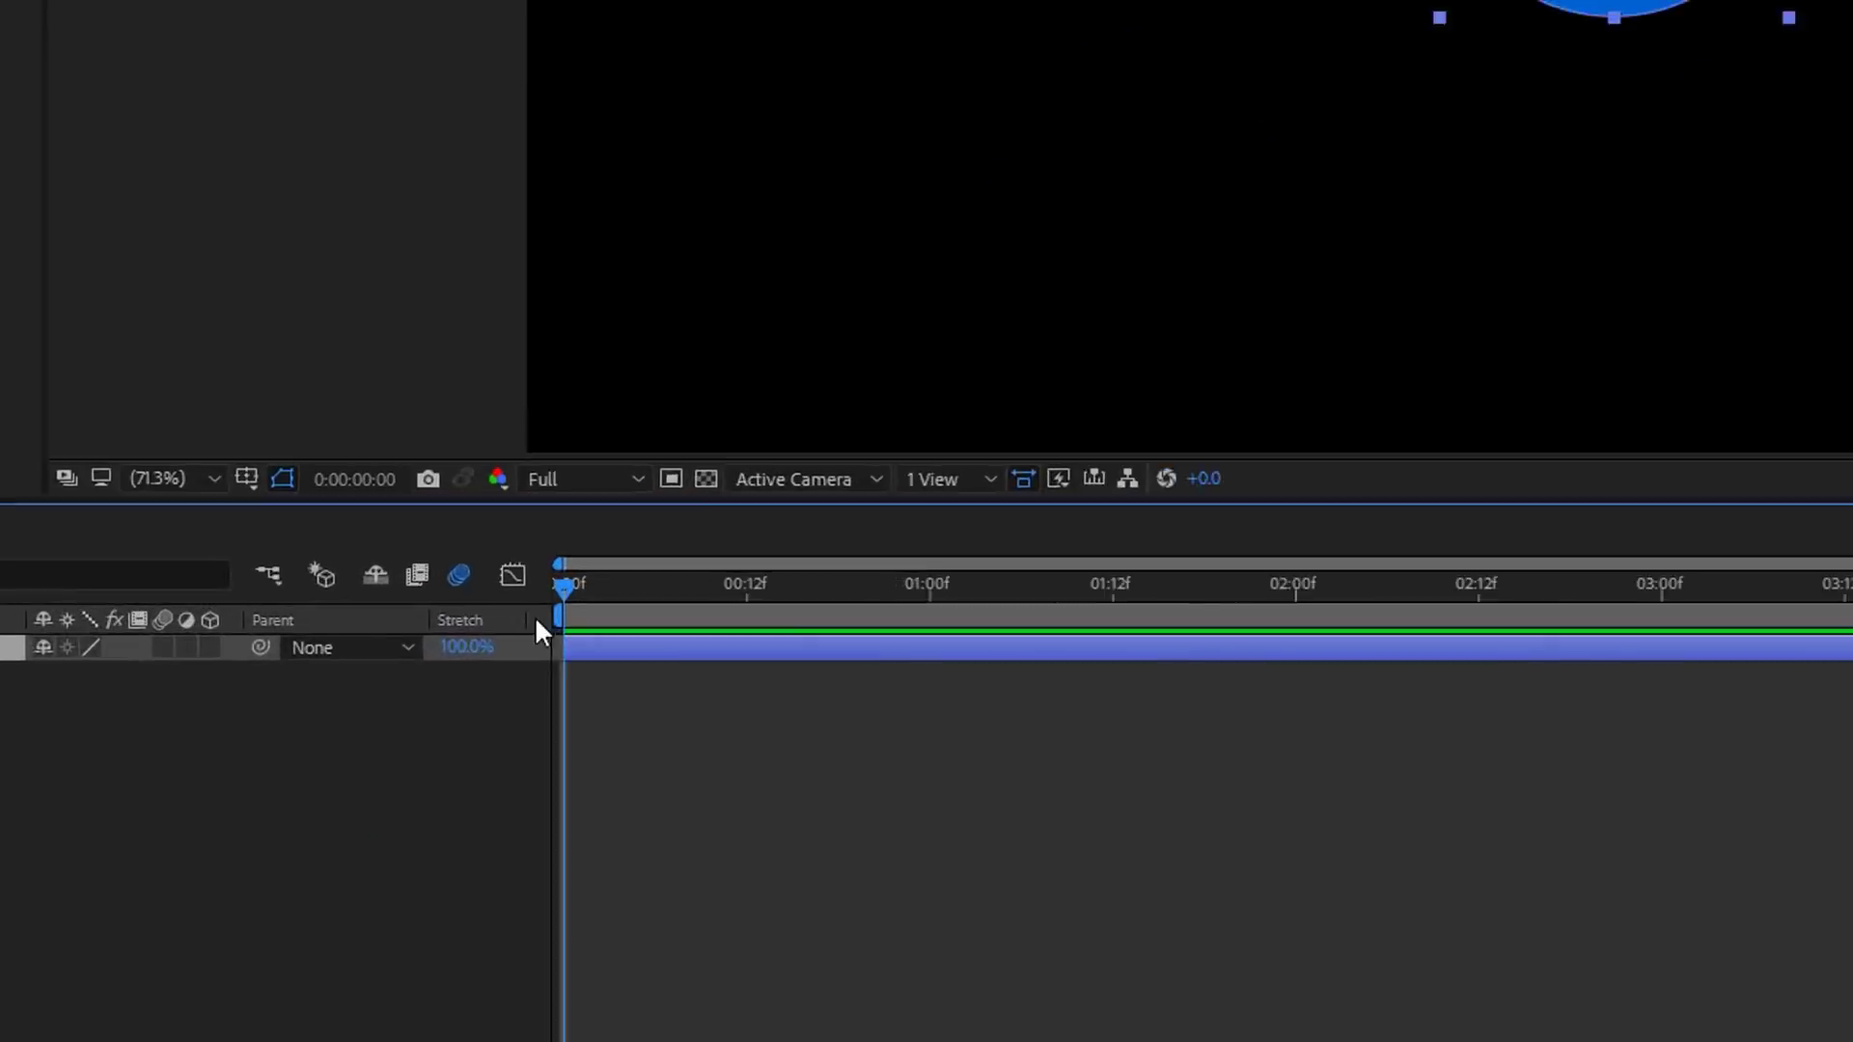
Play back the blue circle's Scale animation with its curve shown in the Graph Editor
left_click(514, 582)
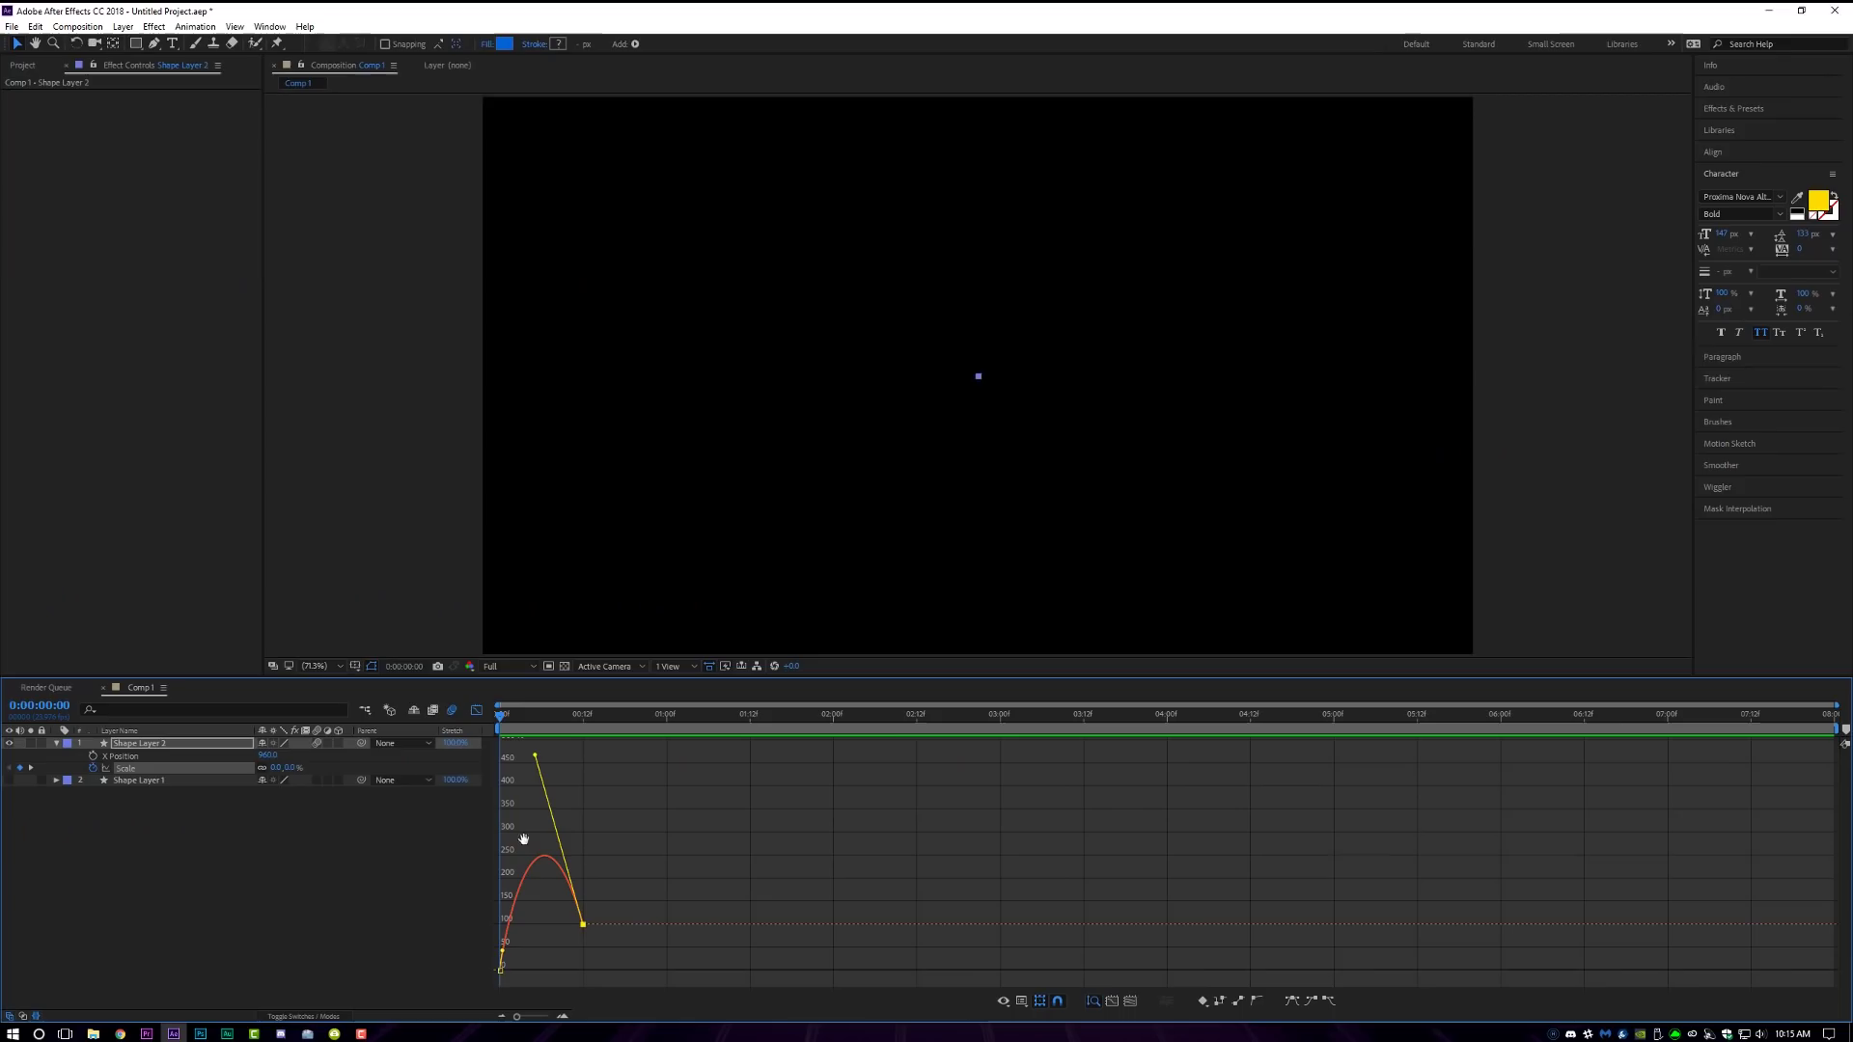
key("space")
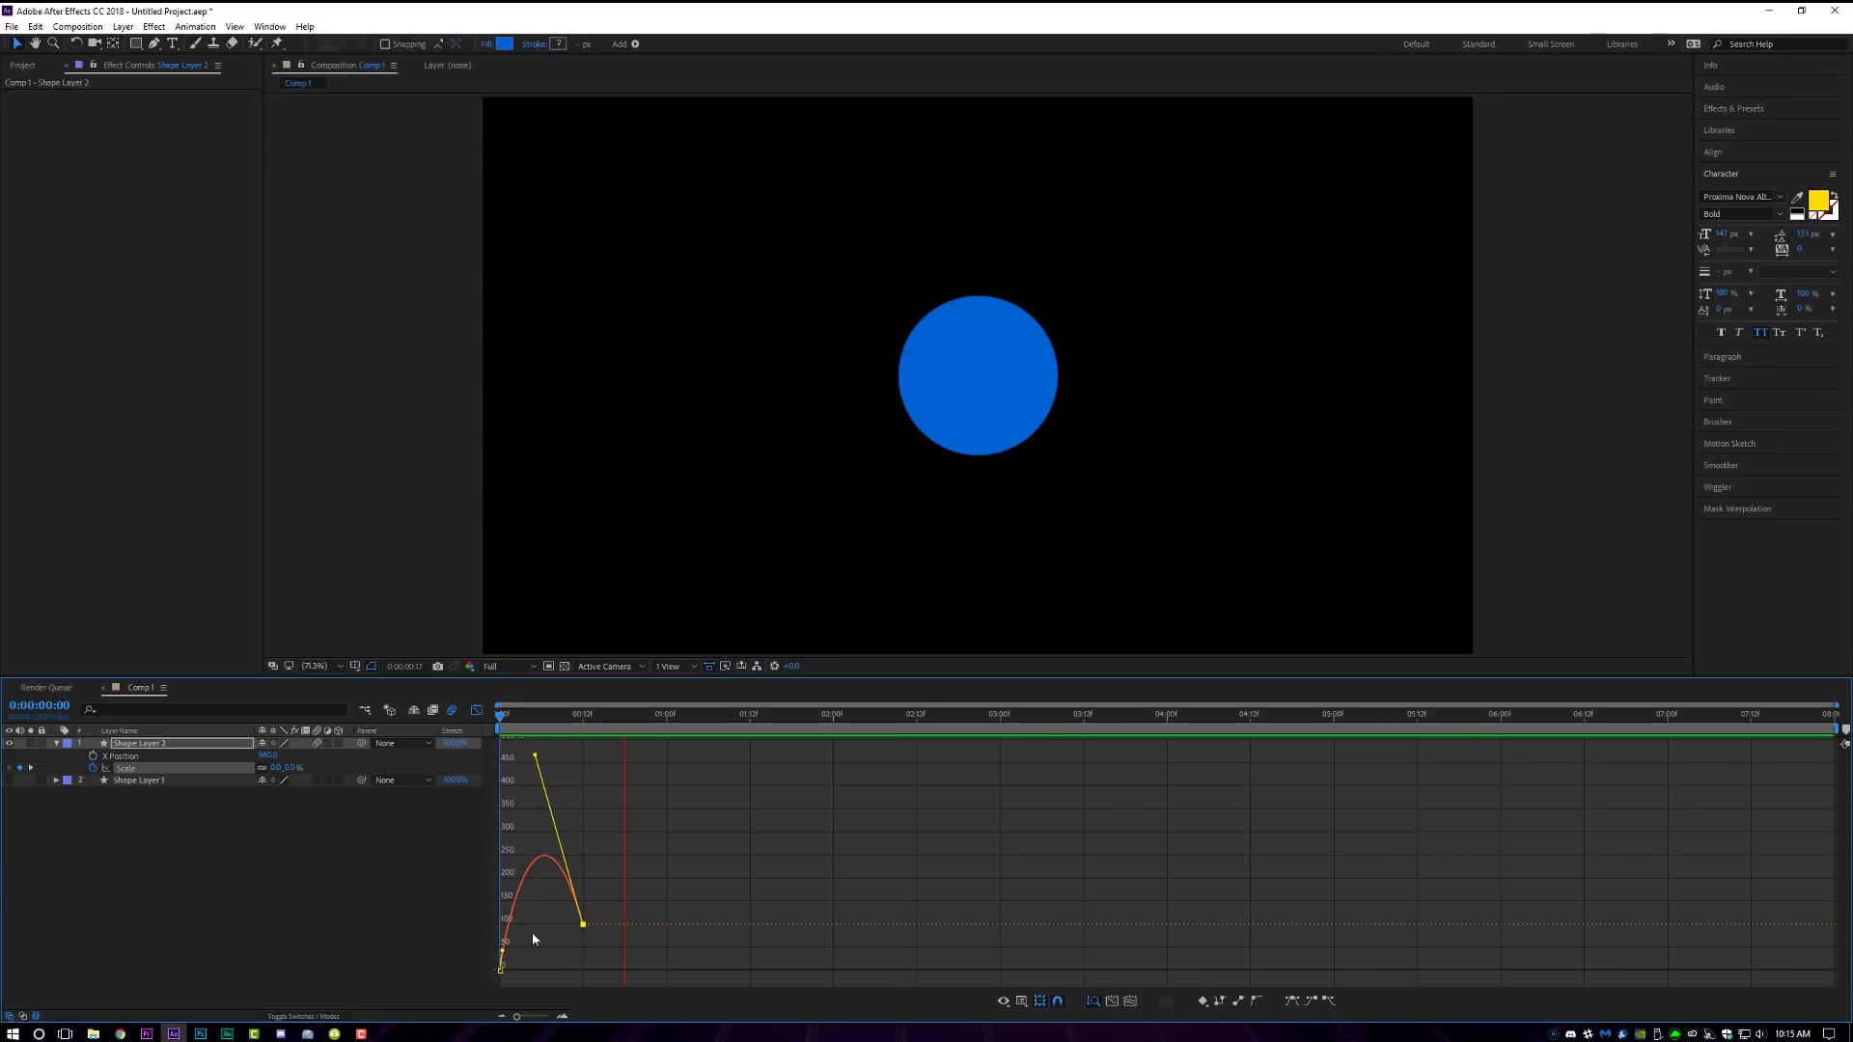
key("space")
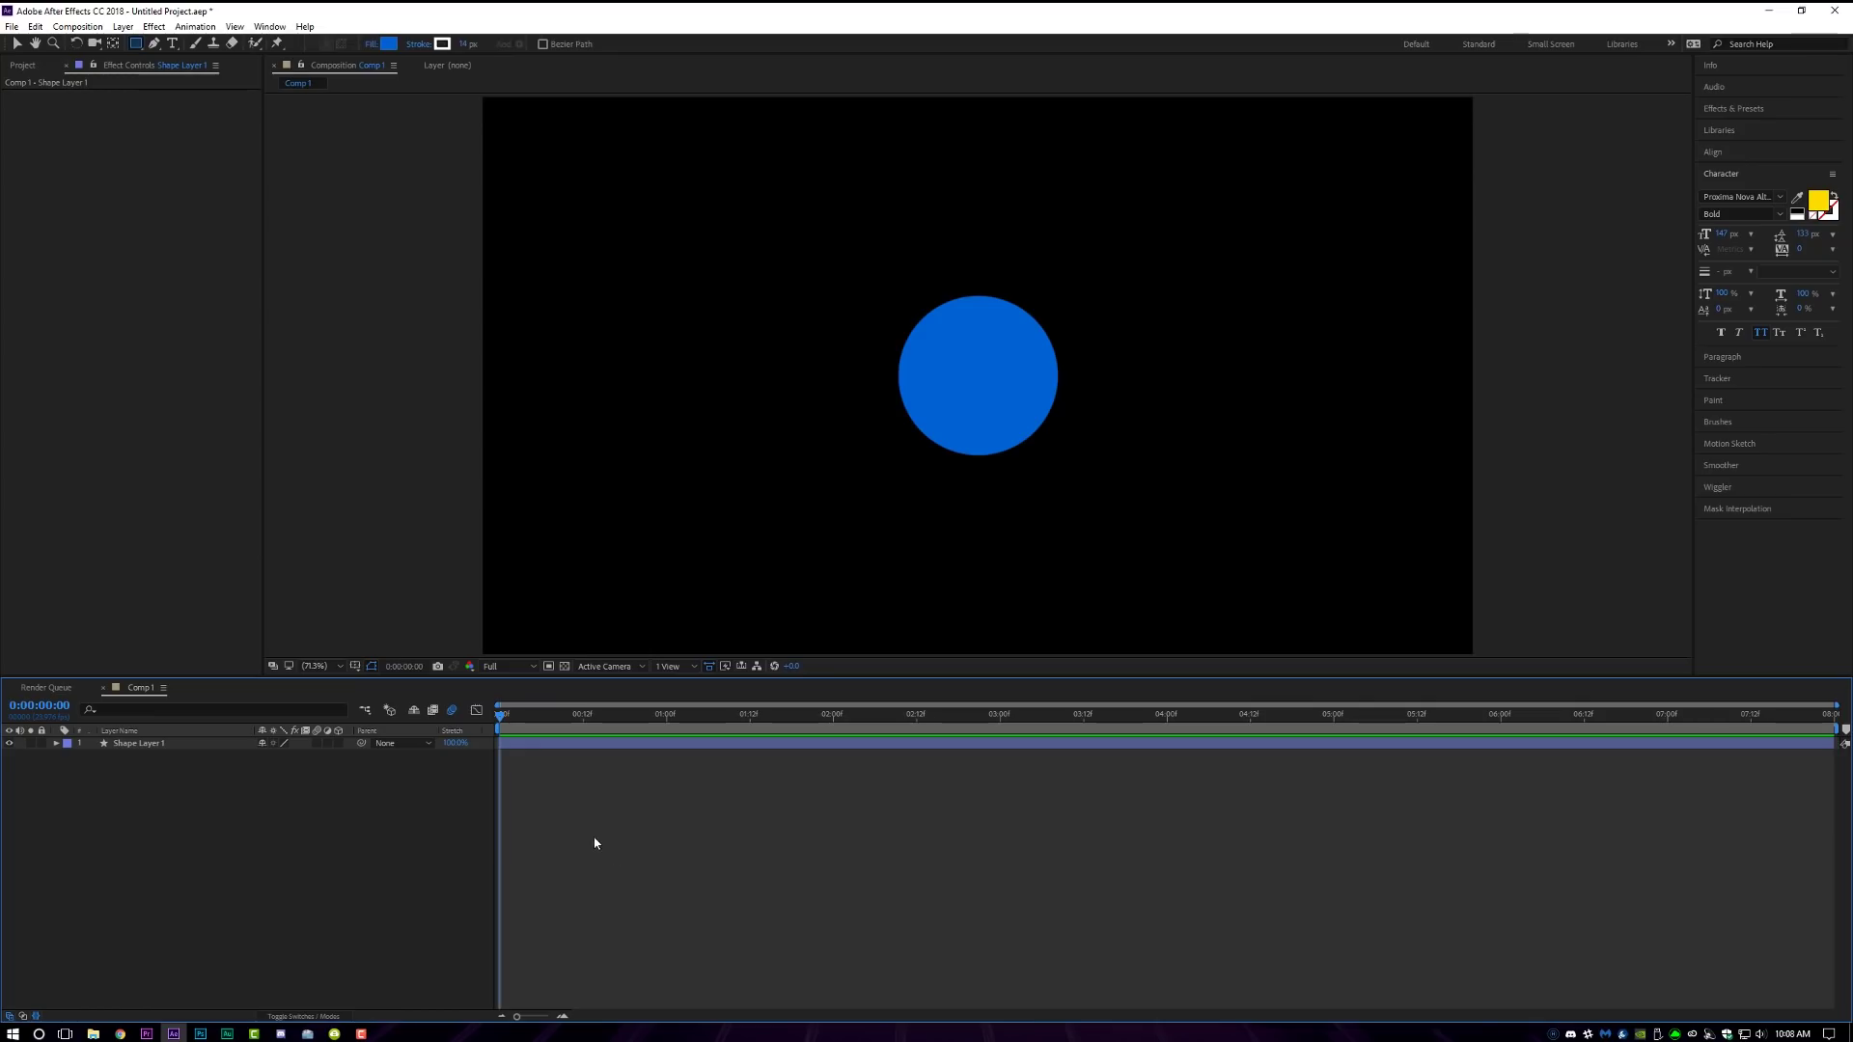
Select Shape Layer 1, show its empty Graph Editor, and return to the layer bar view
left_click(514, 742)
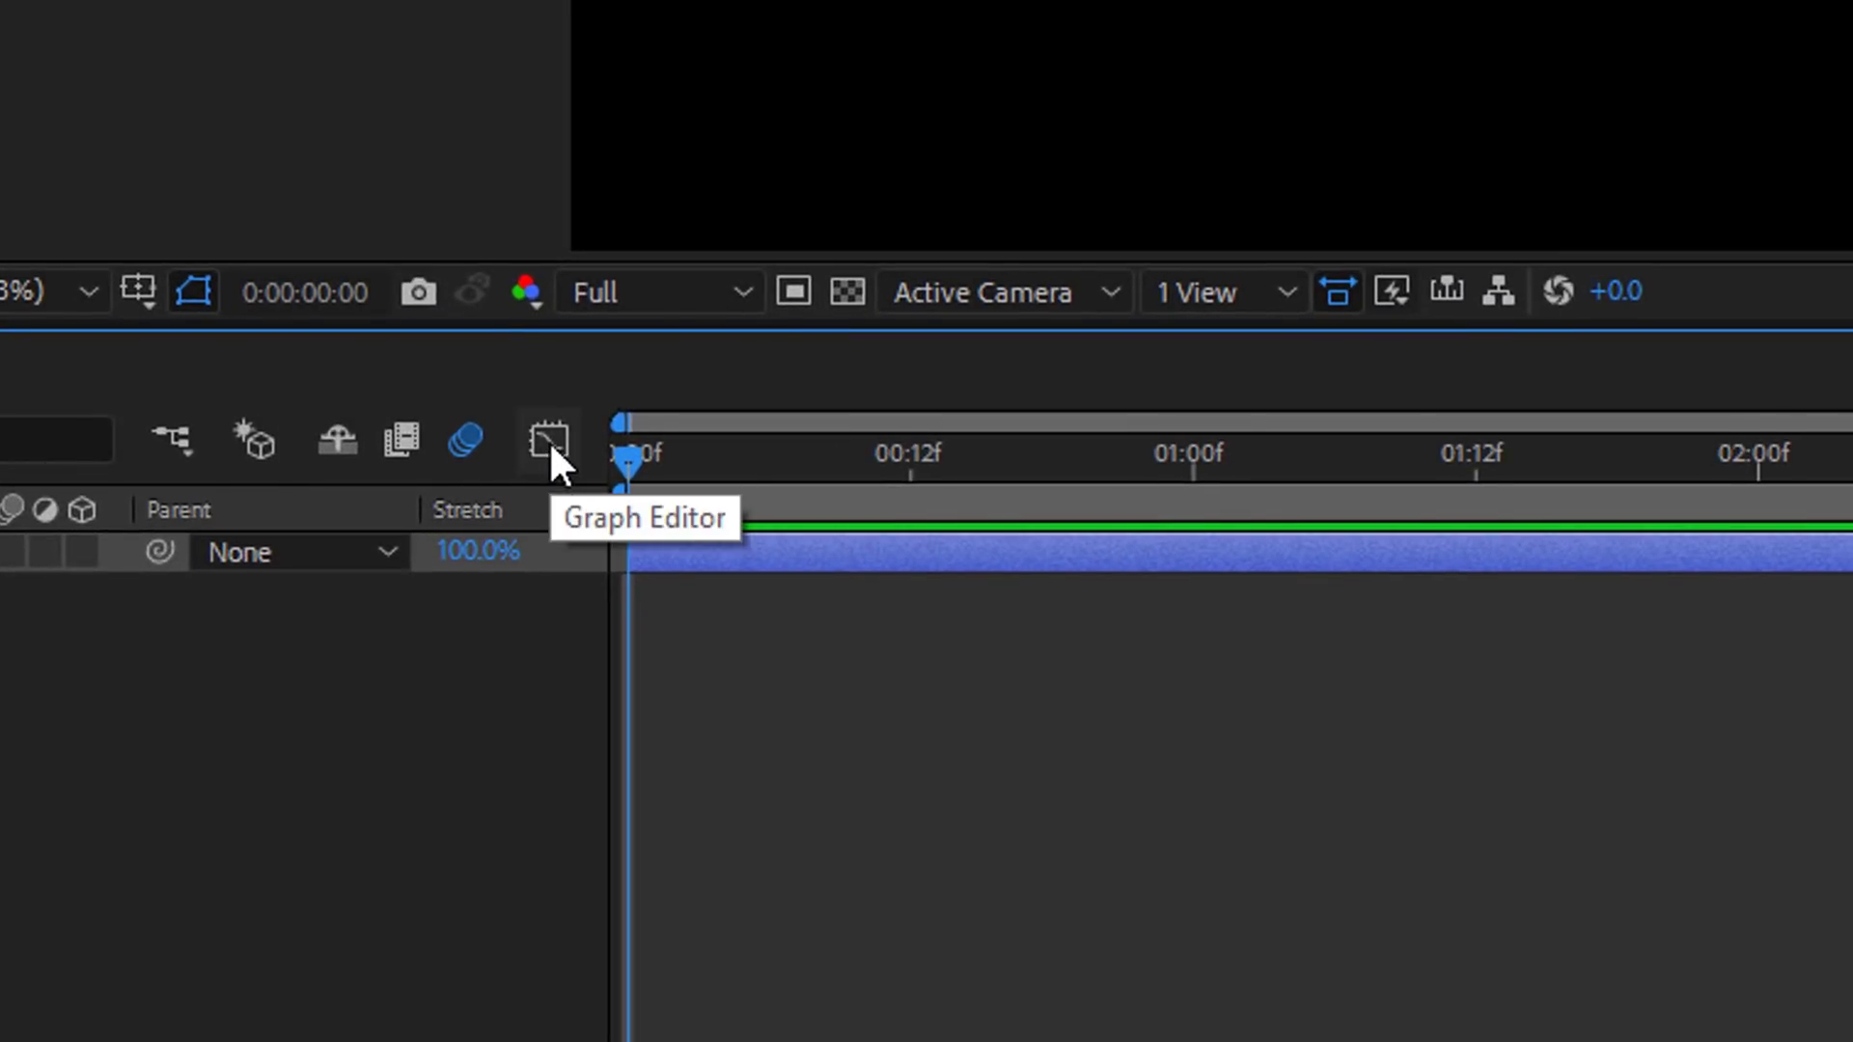
left_click(552, 440)
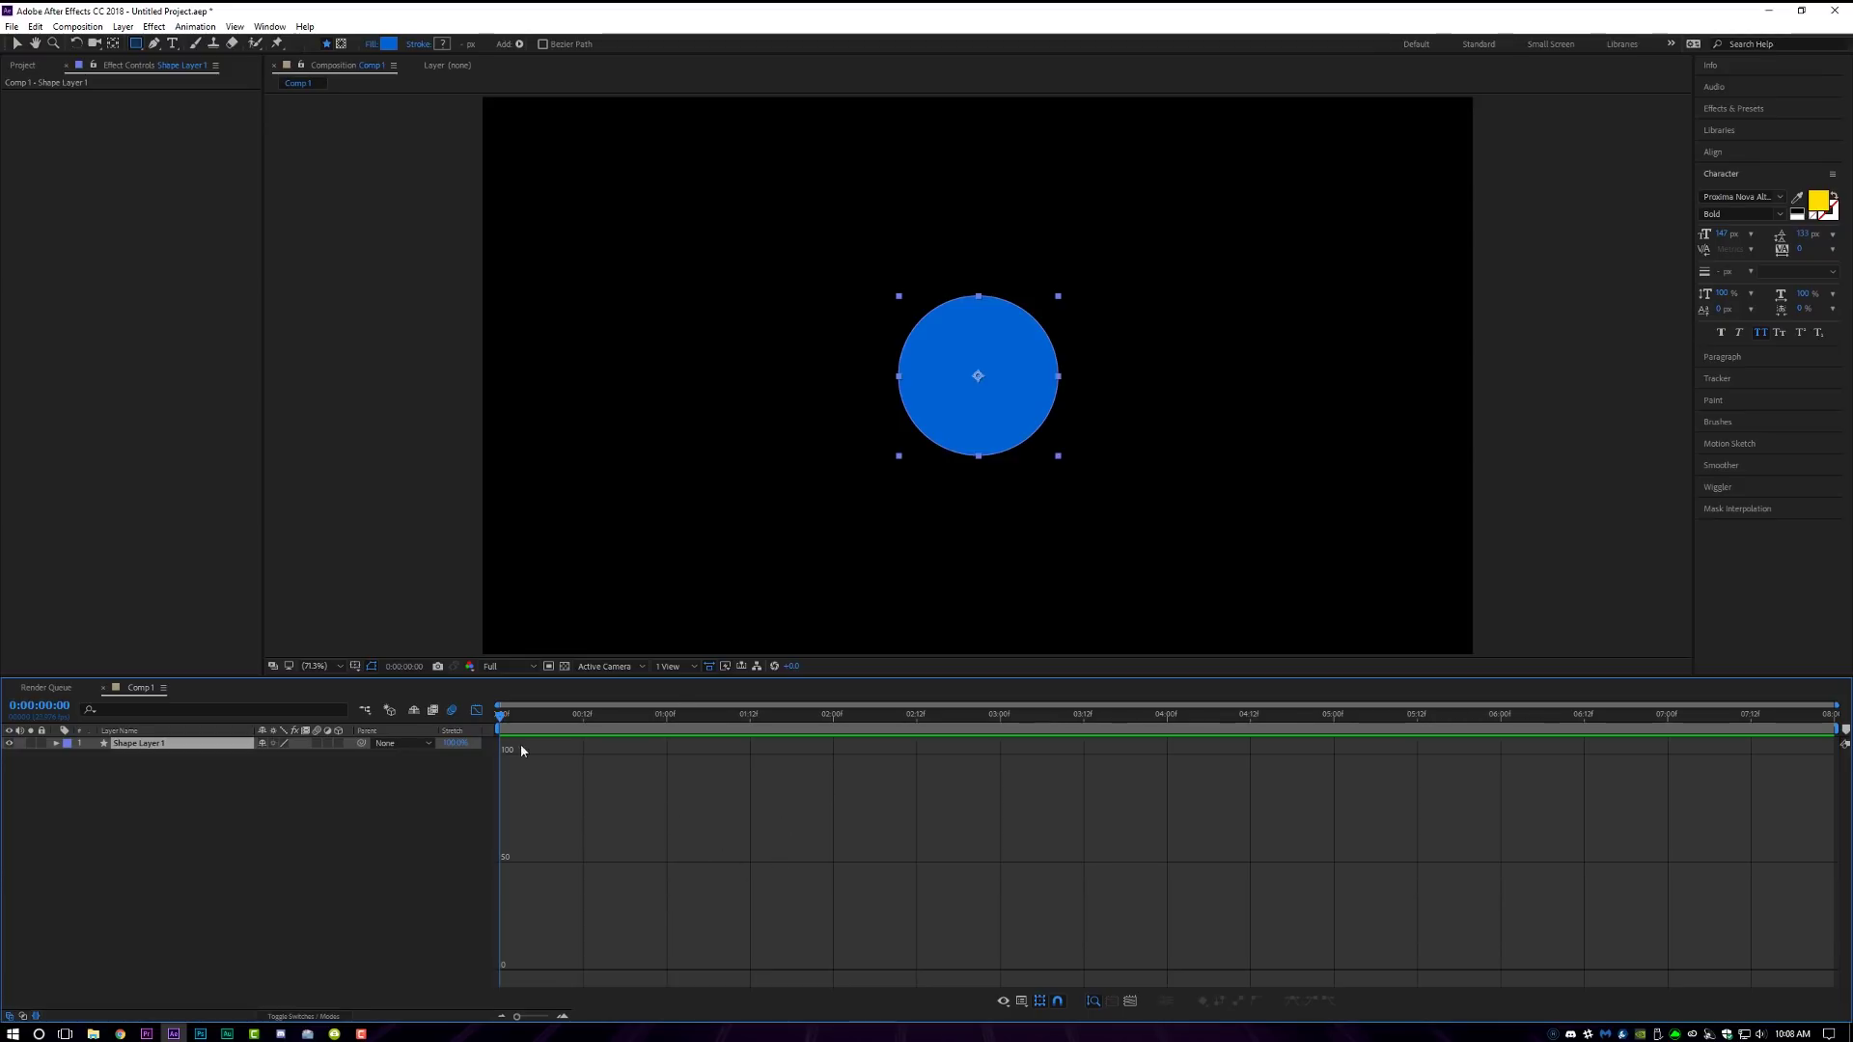
left_click(477, 711)
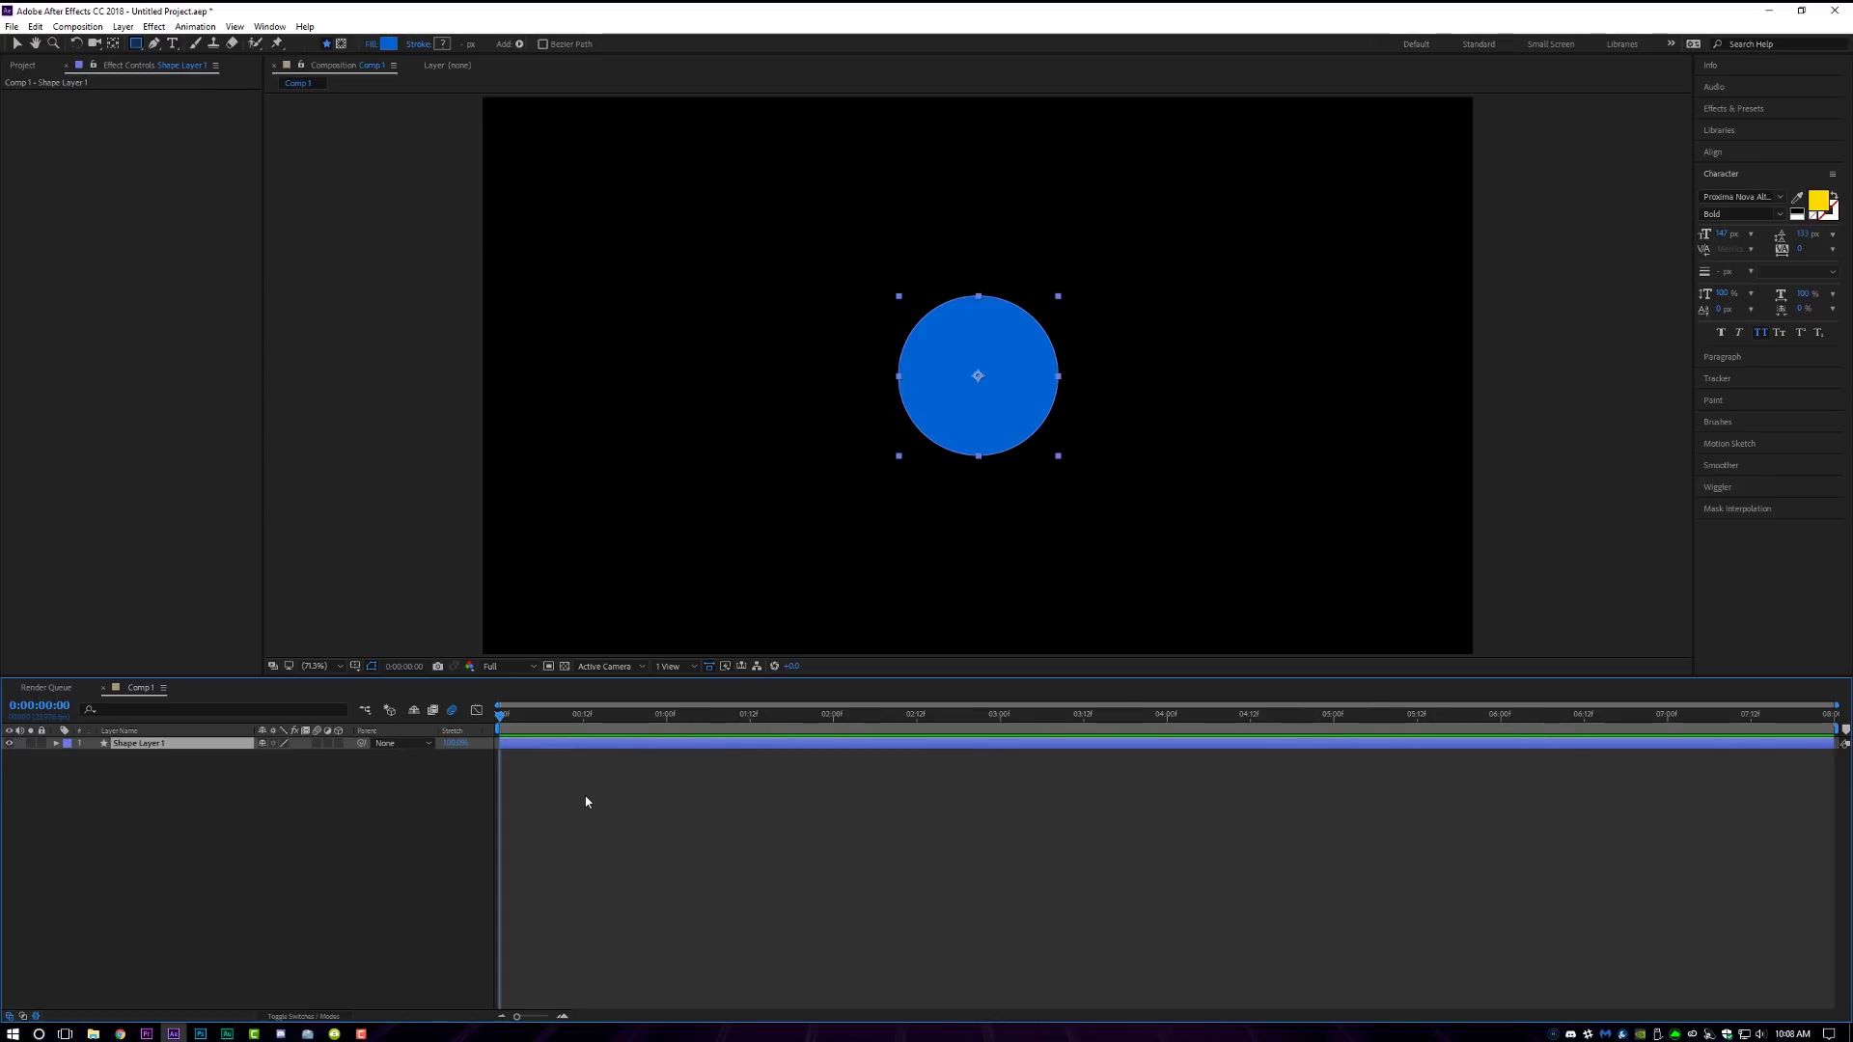
Keyframe Shape Layer 1's Position from -176, 540 at frame 0 to 960, 540 at frame 15
key("p")
mouse_move(597, 720)
left_mouse_down()
mouse_move(623, 721)
mouse_move(605, 720)
left_mouse_up()
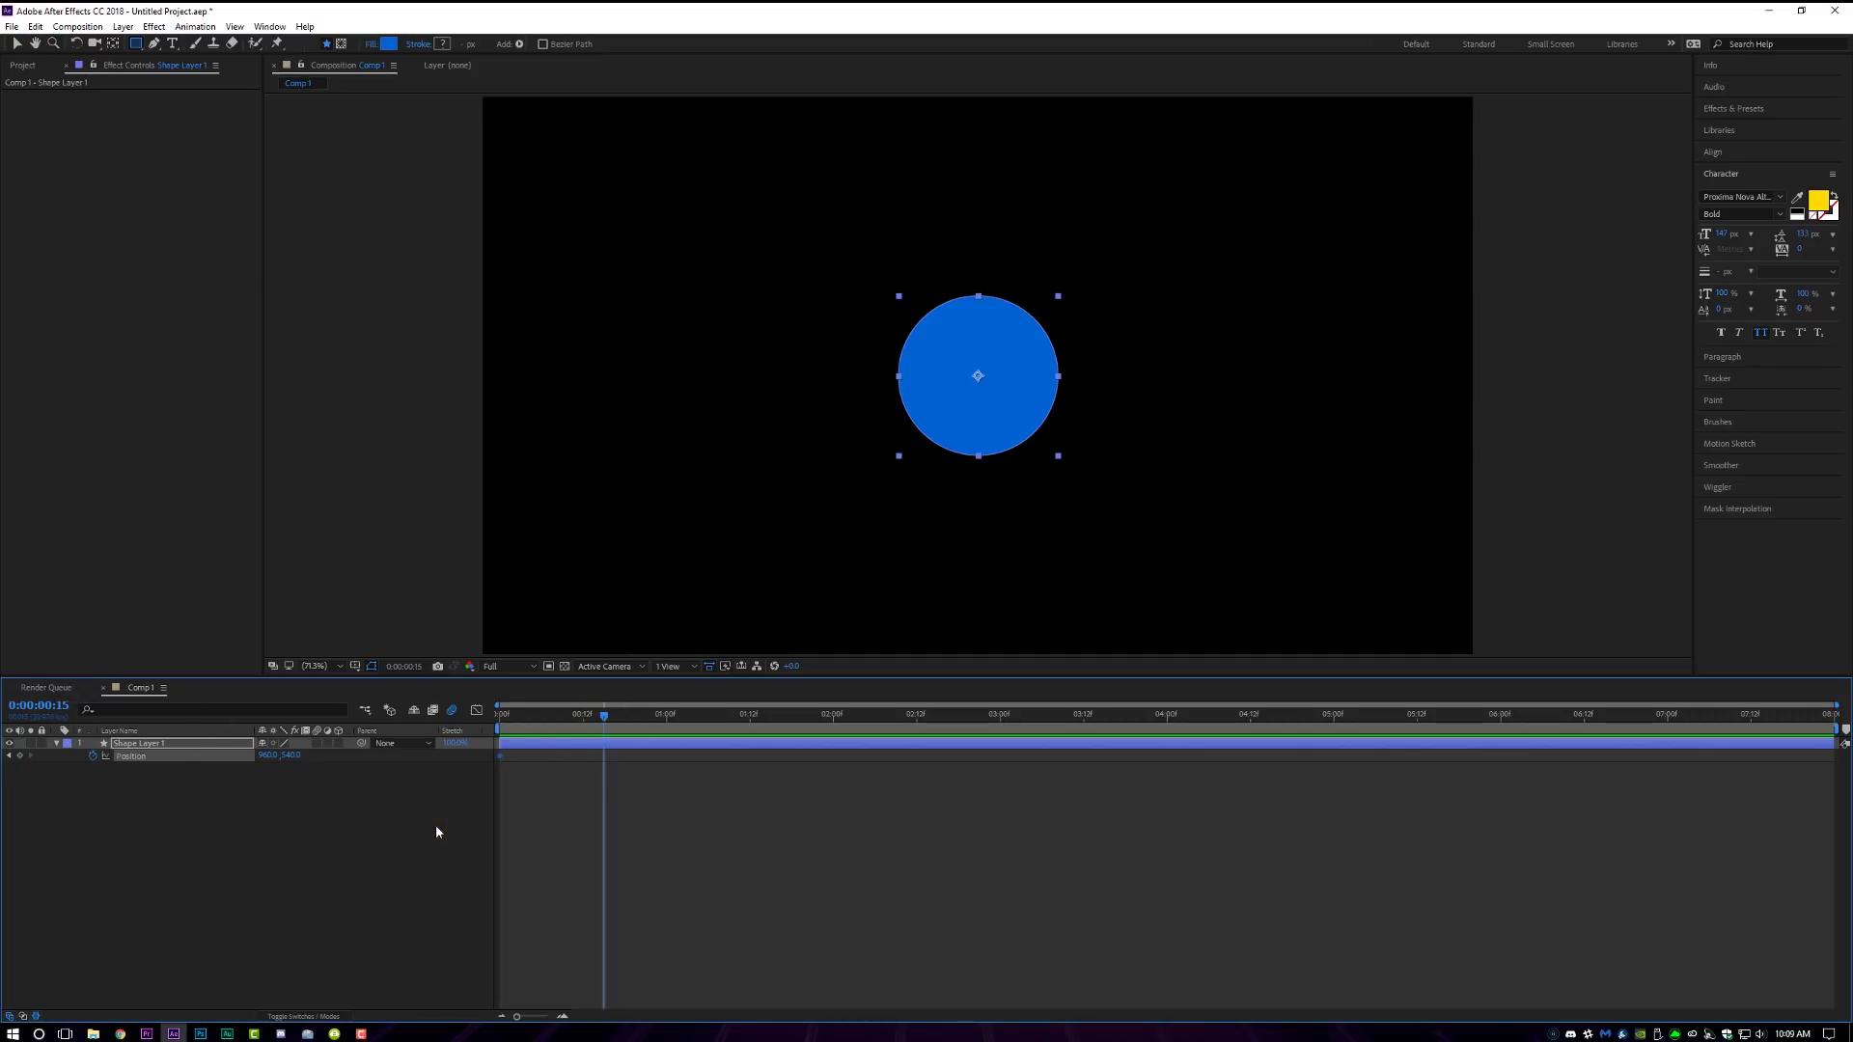
left_click_drag(603, 719, 418, 739)
left_click_drag(258, 755, 125, 755)
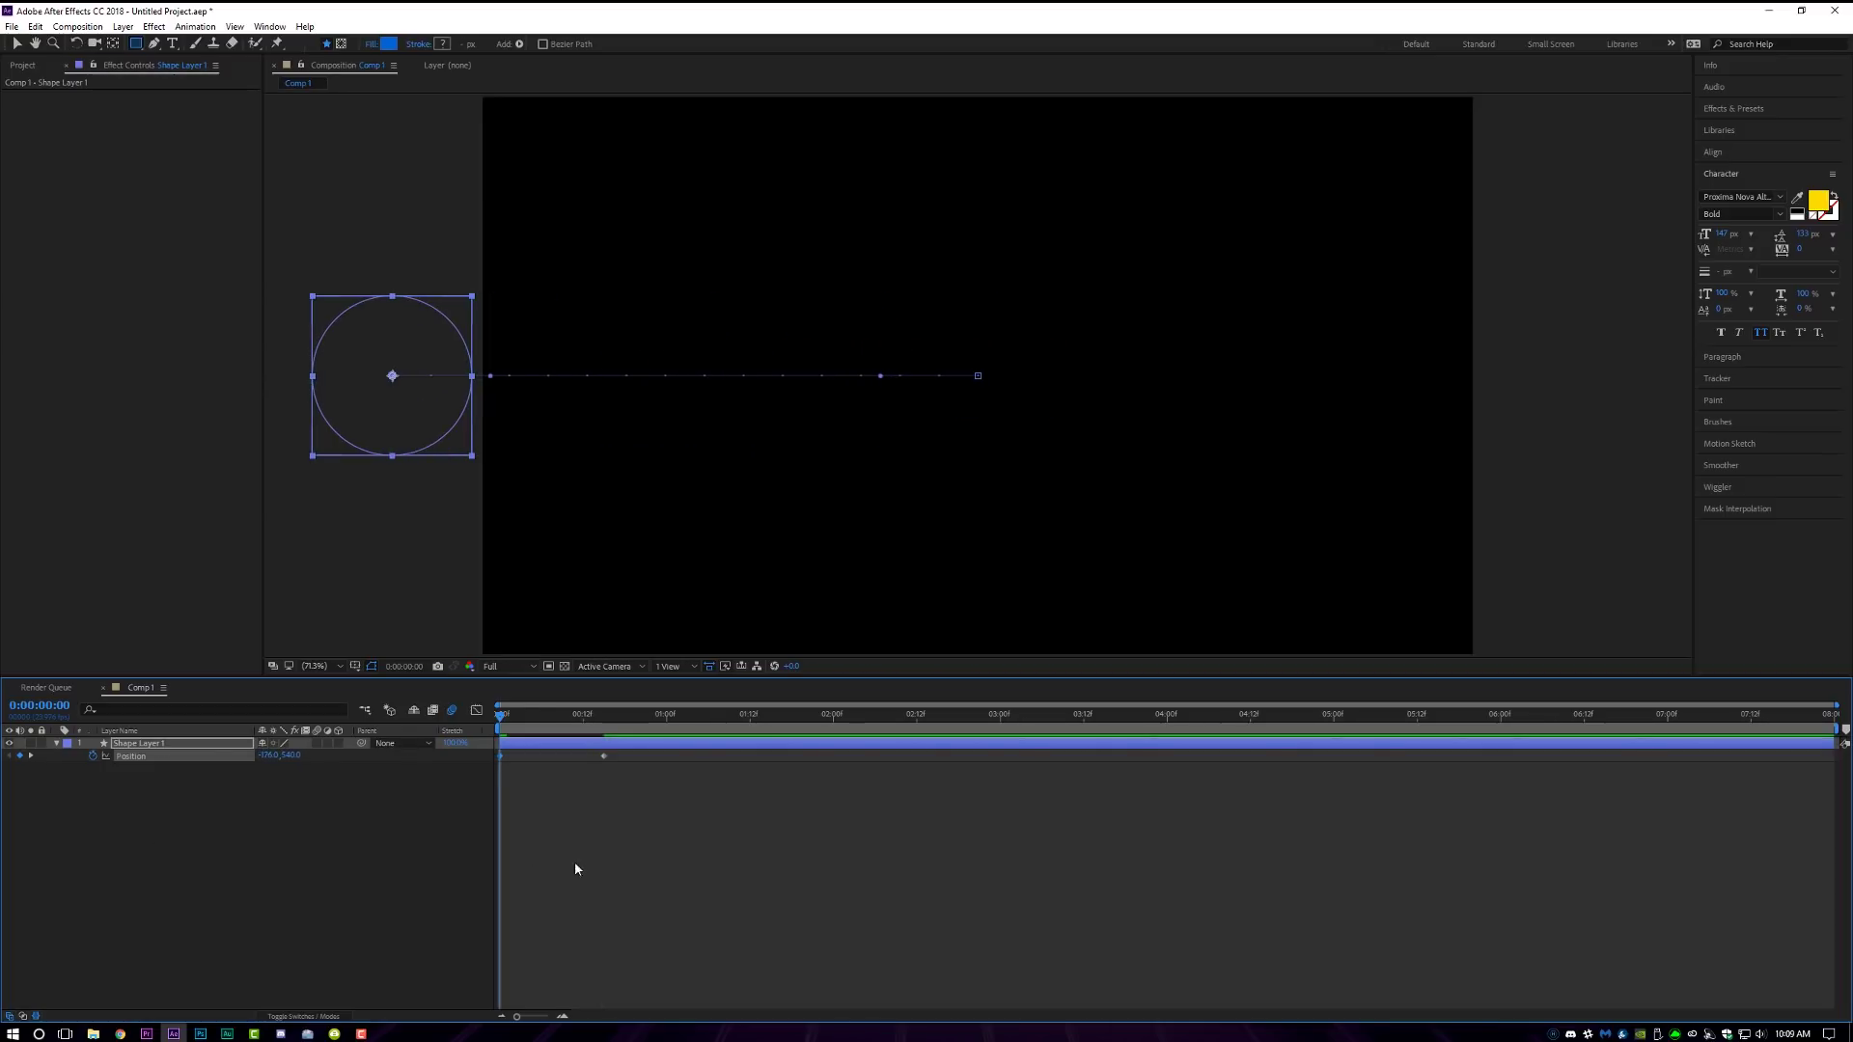
Deselect the layer and play back the circle's linear slide into the frame
left_click(623, 872)
key("space")
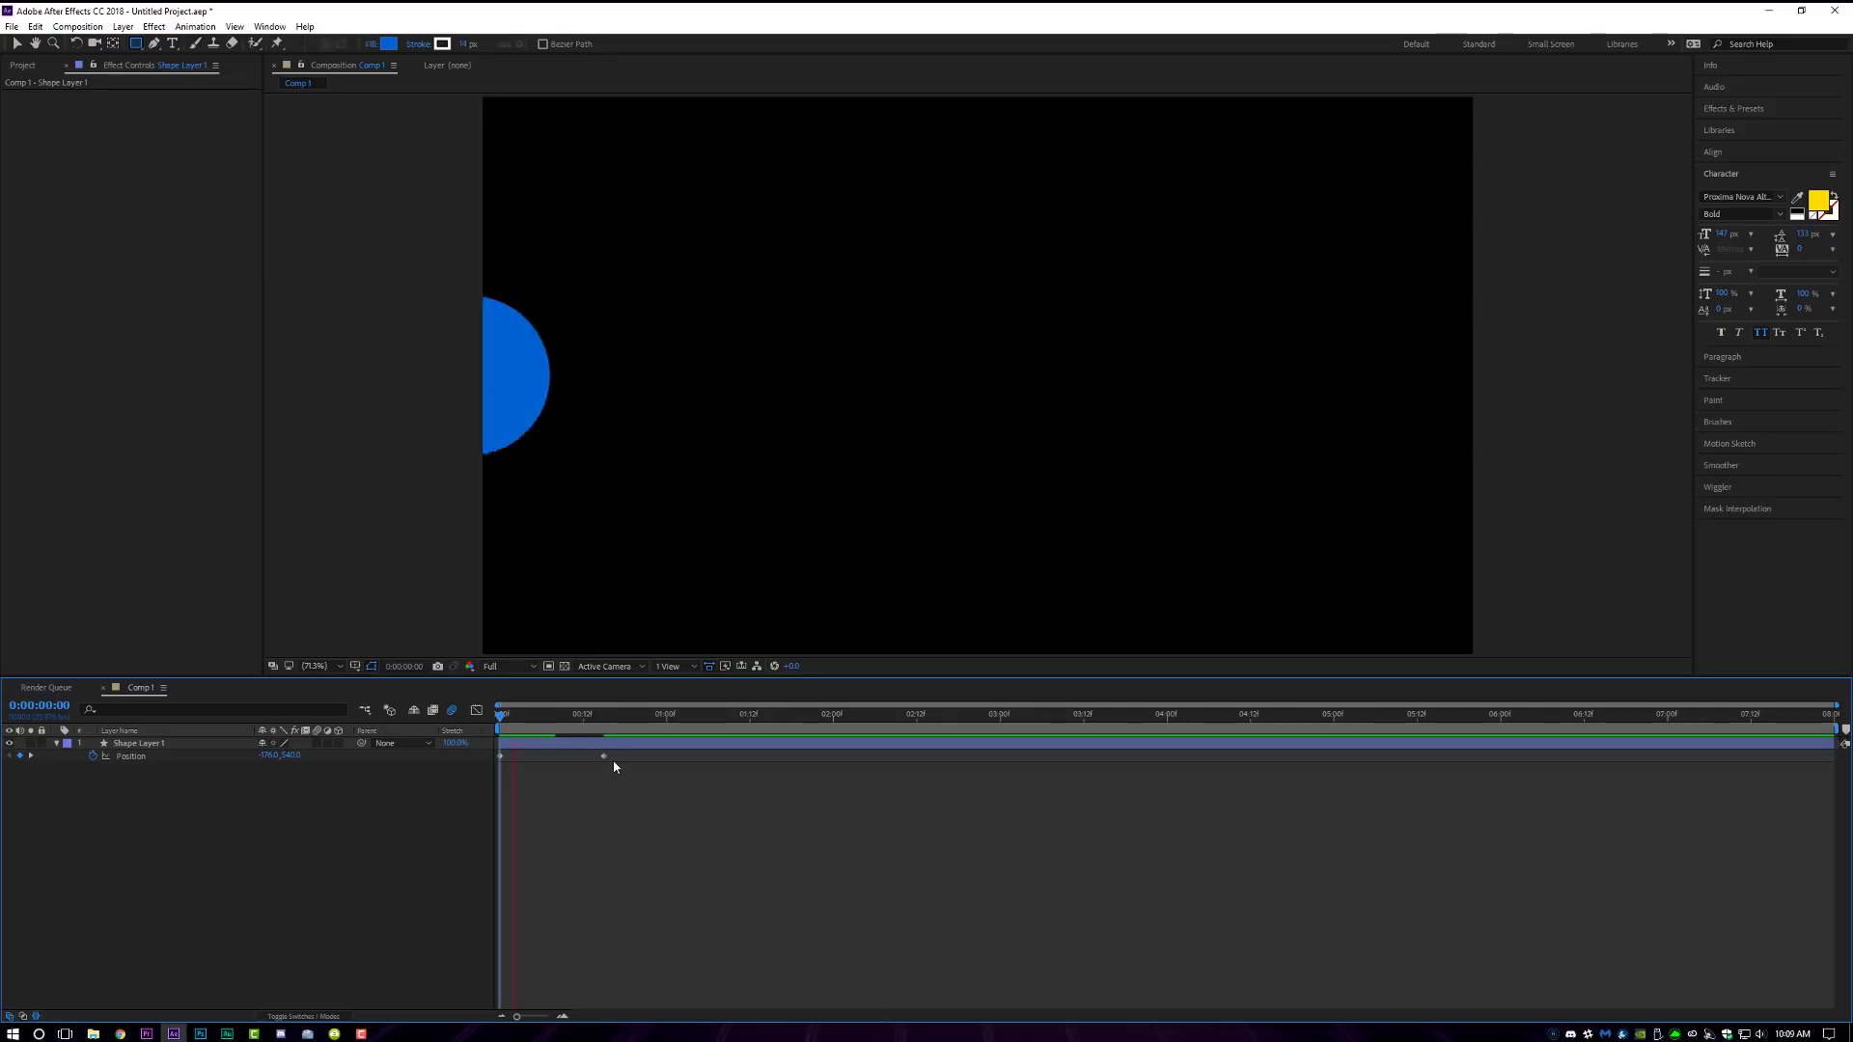
key("space")
key("space")
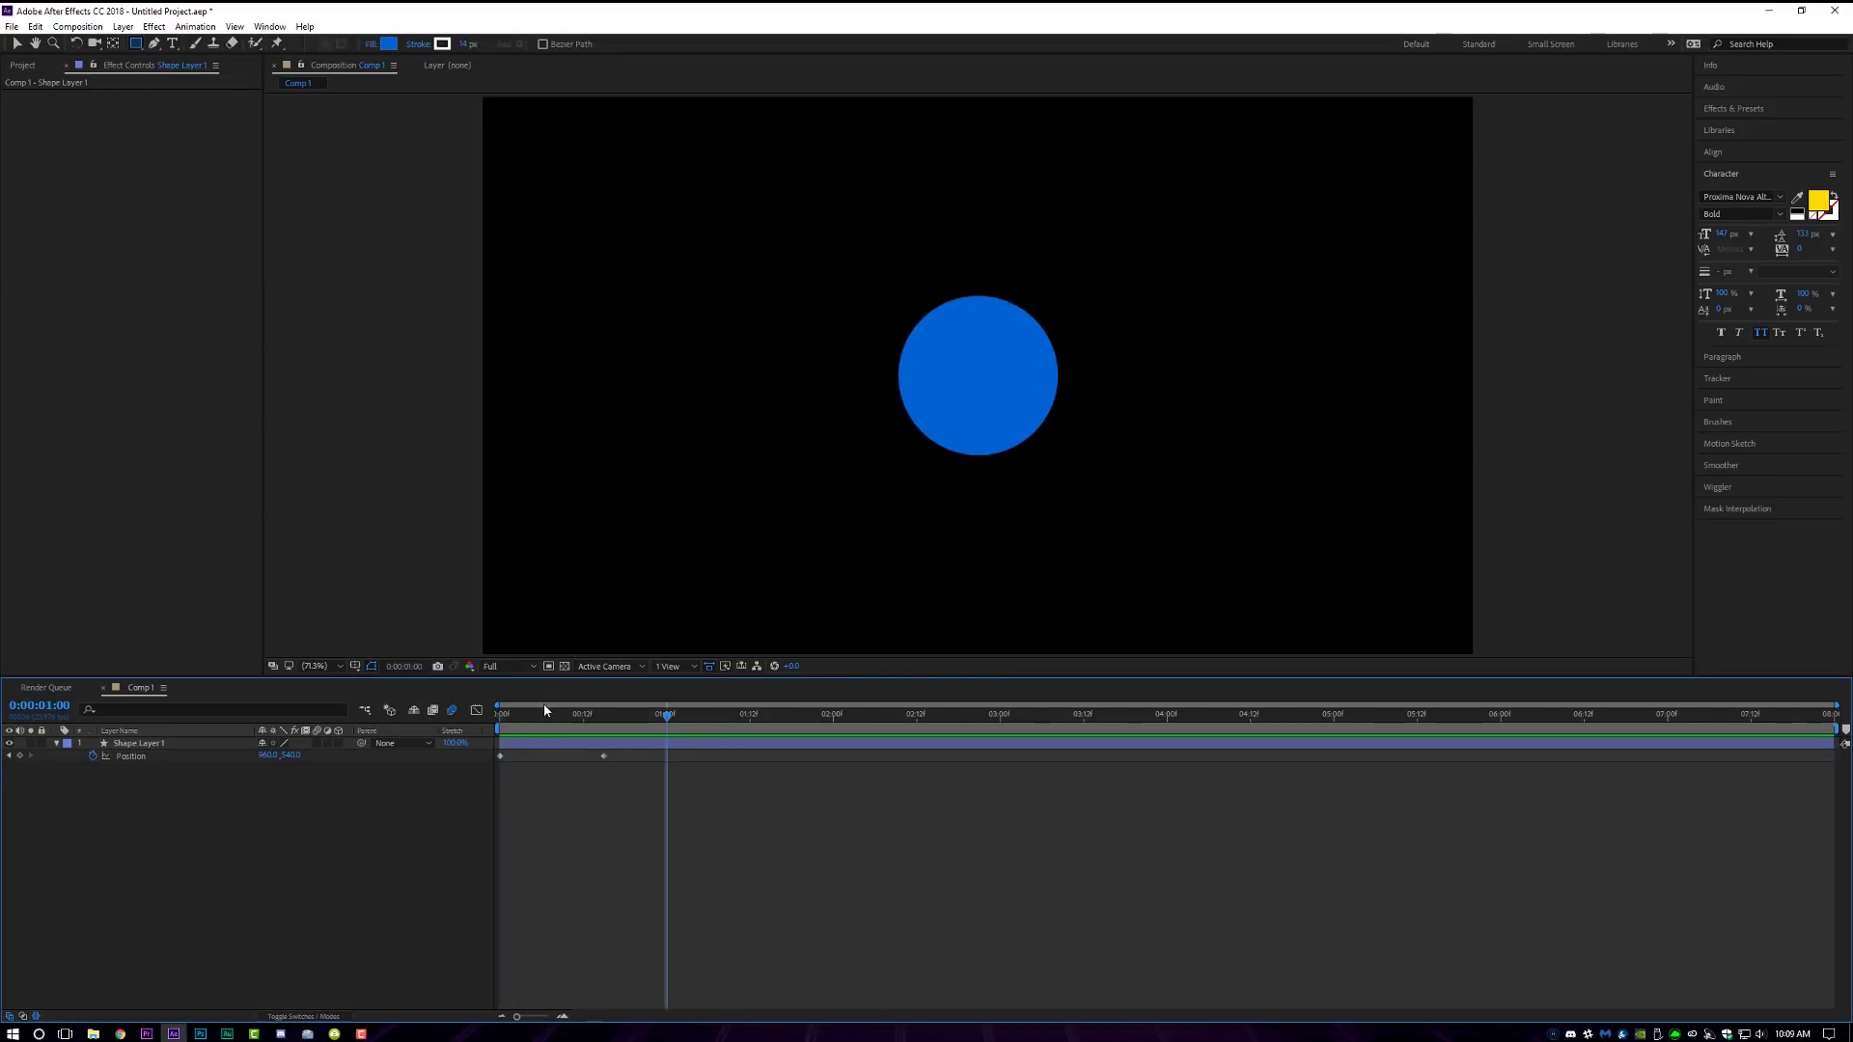
key("space")
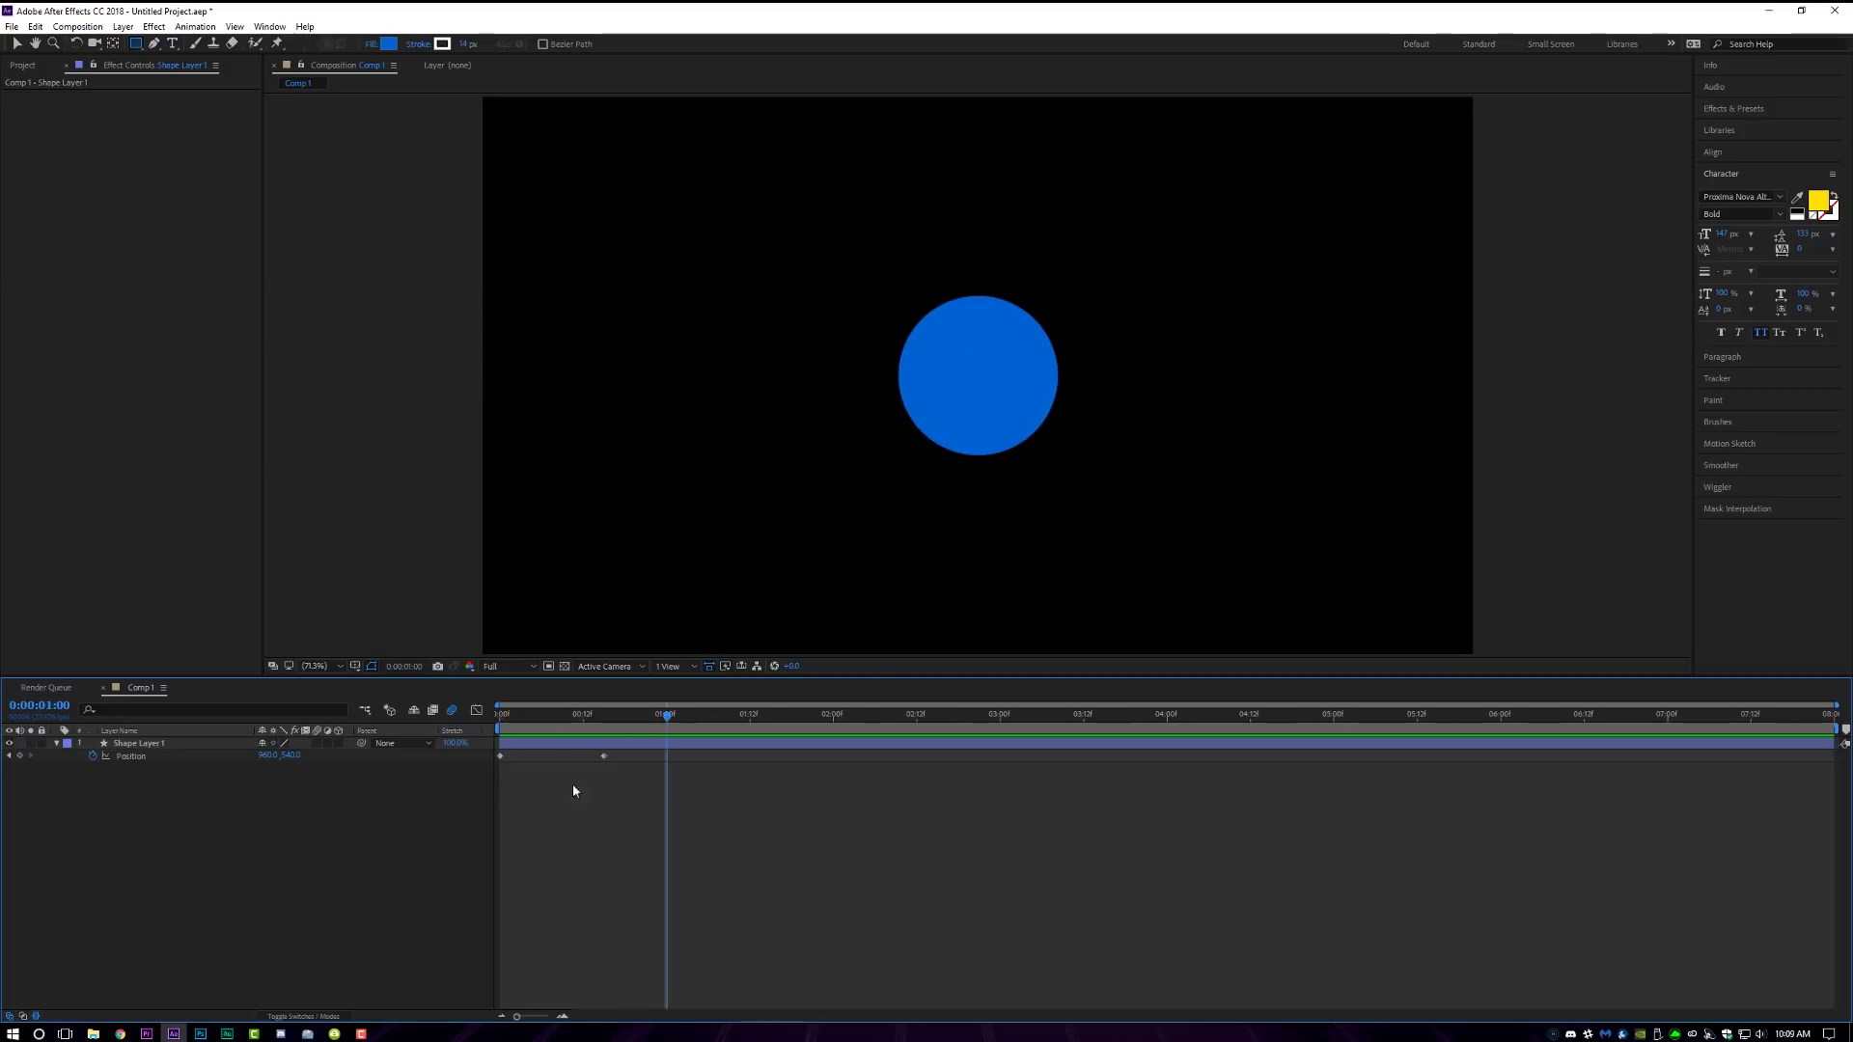
Apply Easy Ease Out to the first Position keyframe and Easy Ease In to the second
left_click(473, 757)
right_click(501, 756)
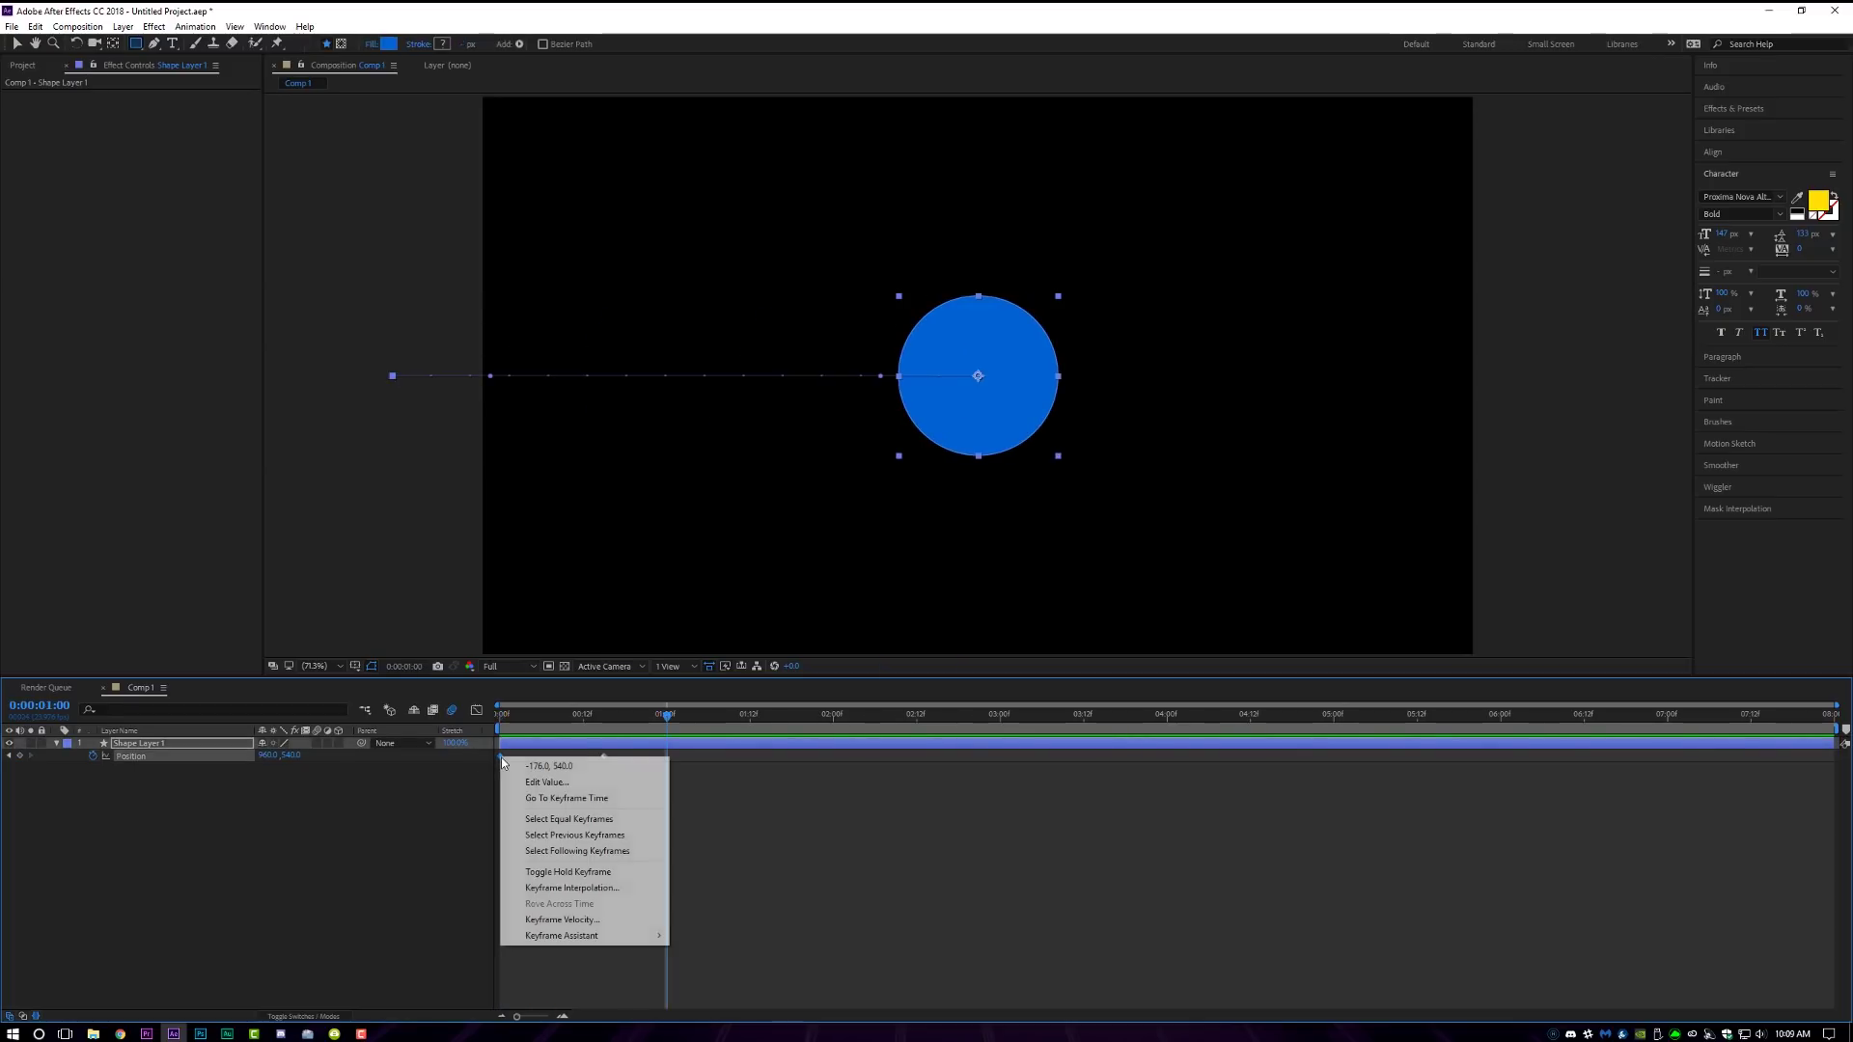
mouse_move(598, 936)
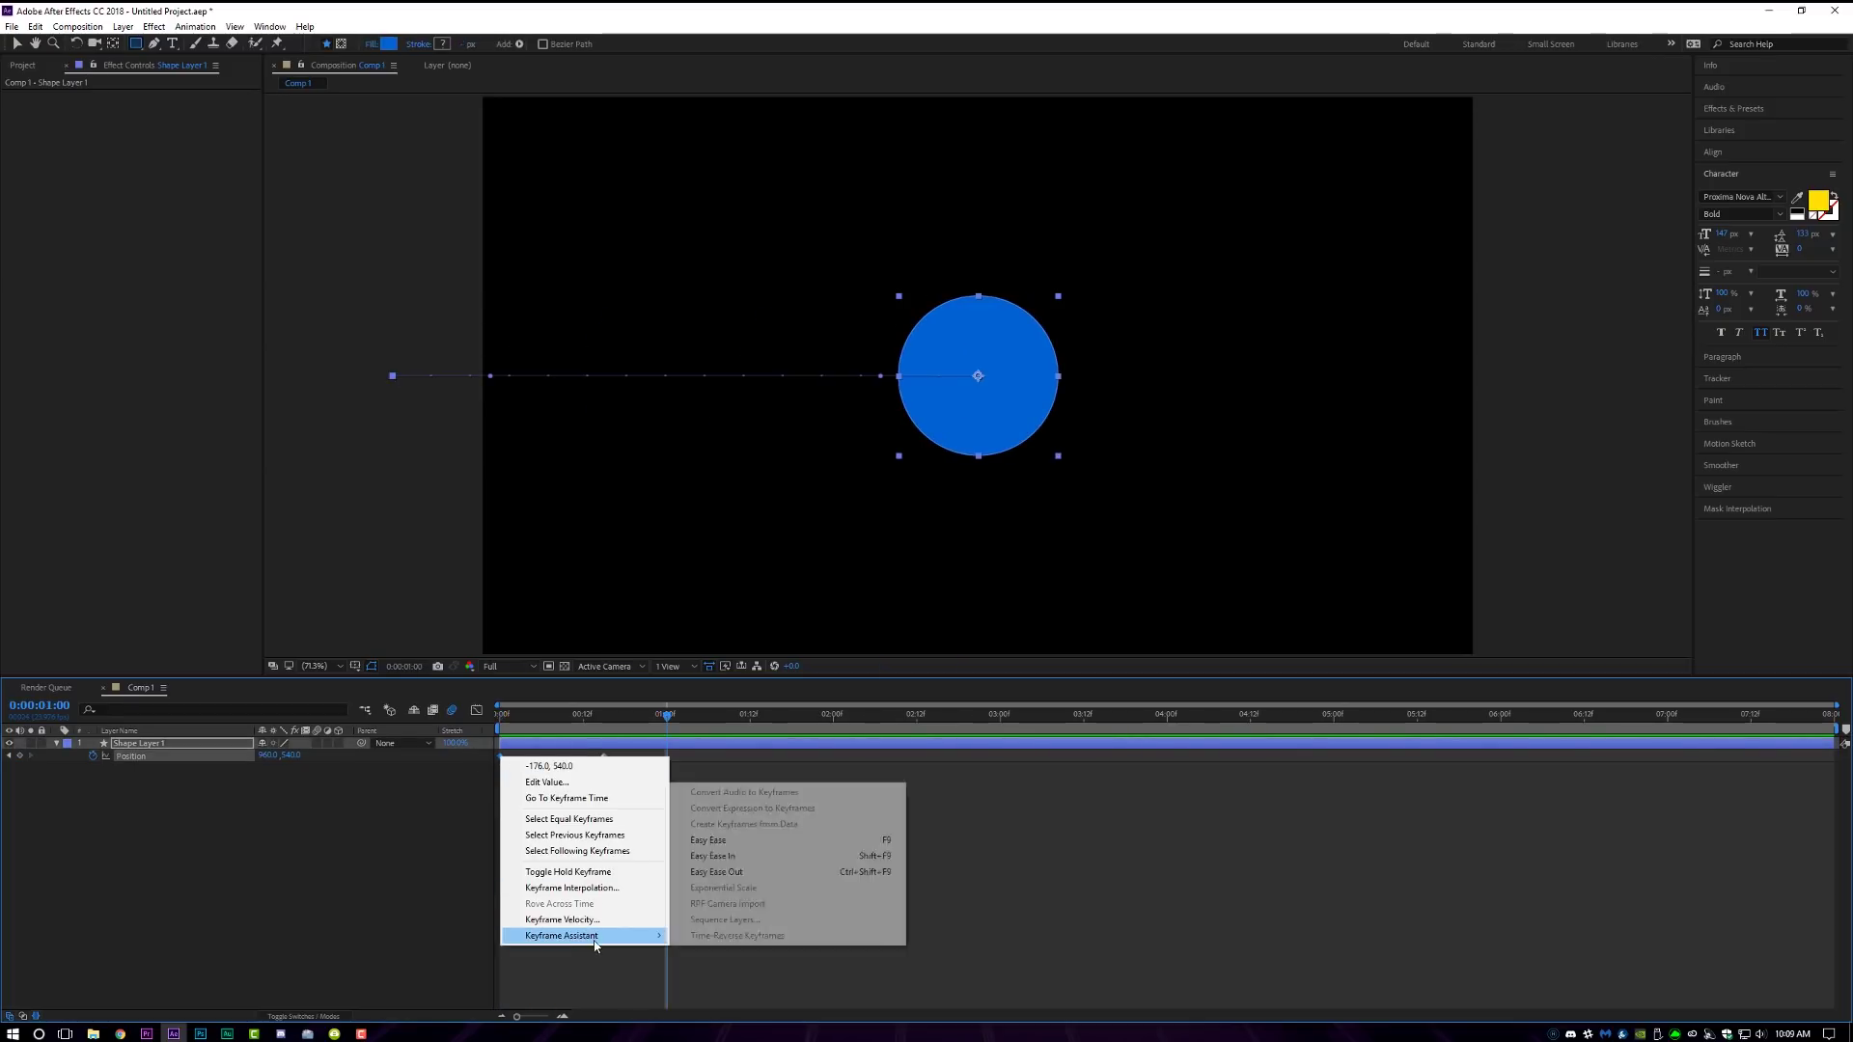
left_click(774, 873)
right_click(604, 756)
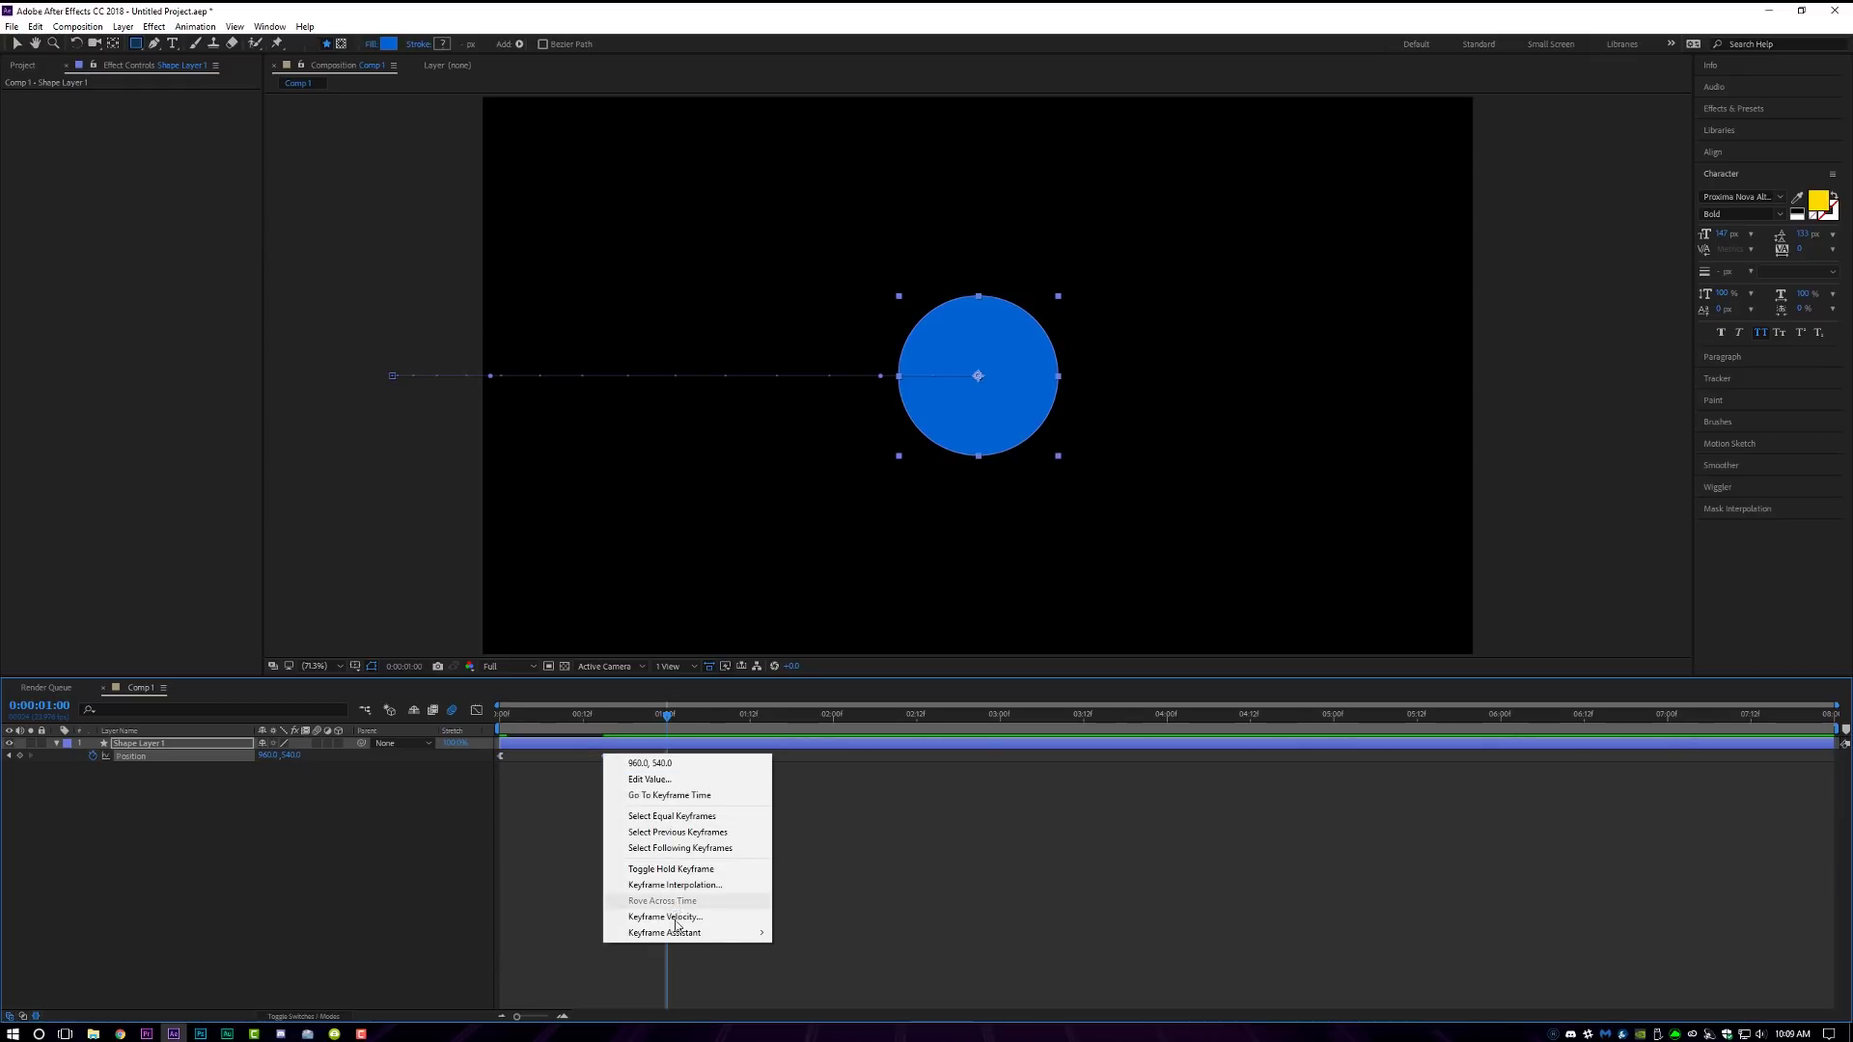
mouse_move(677, 941)
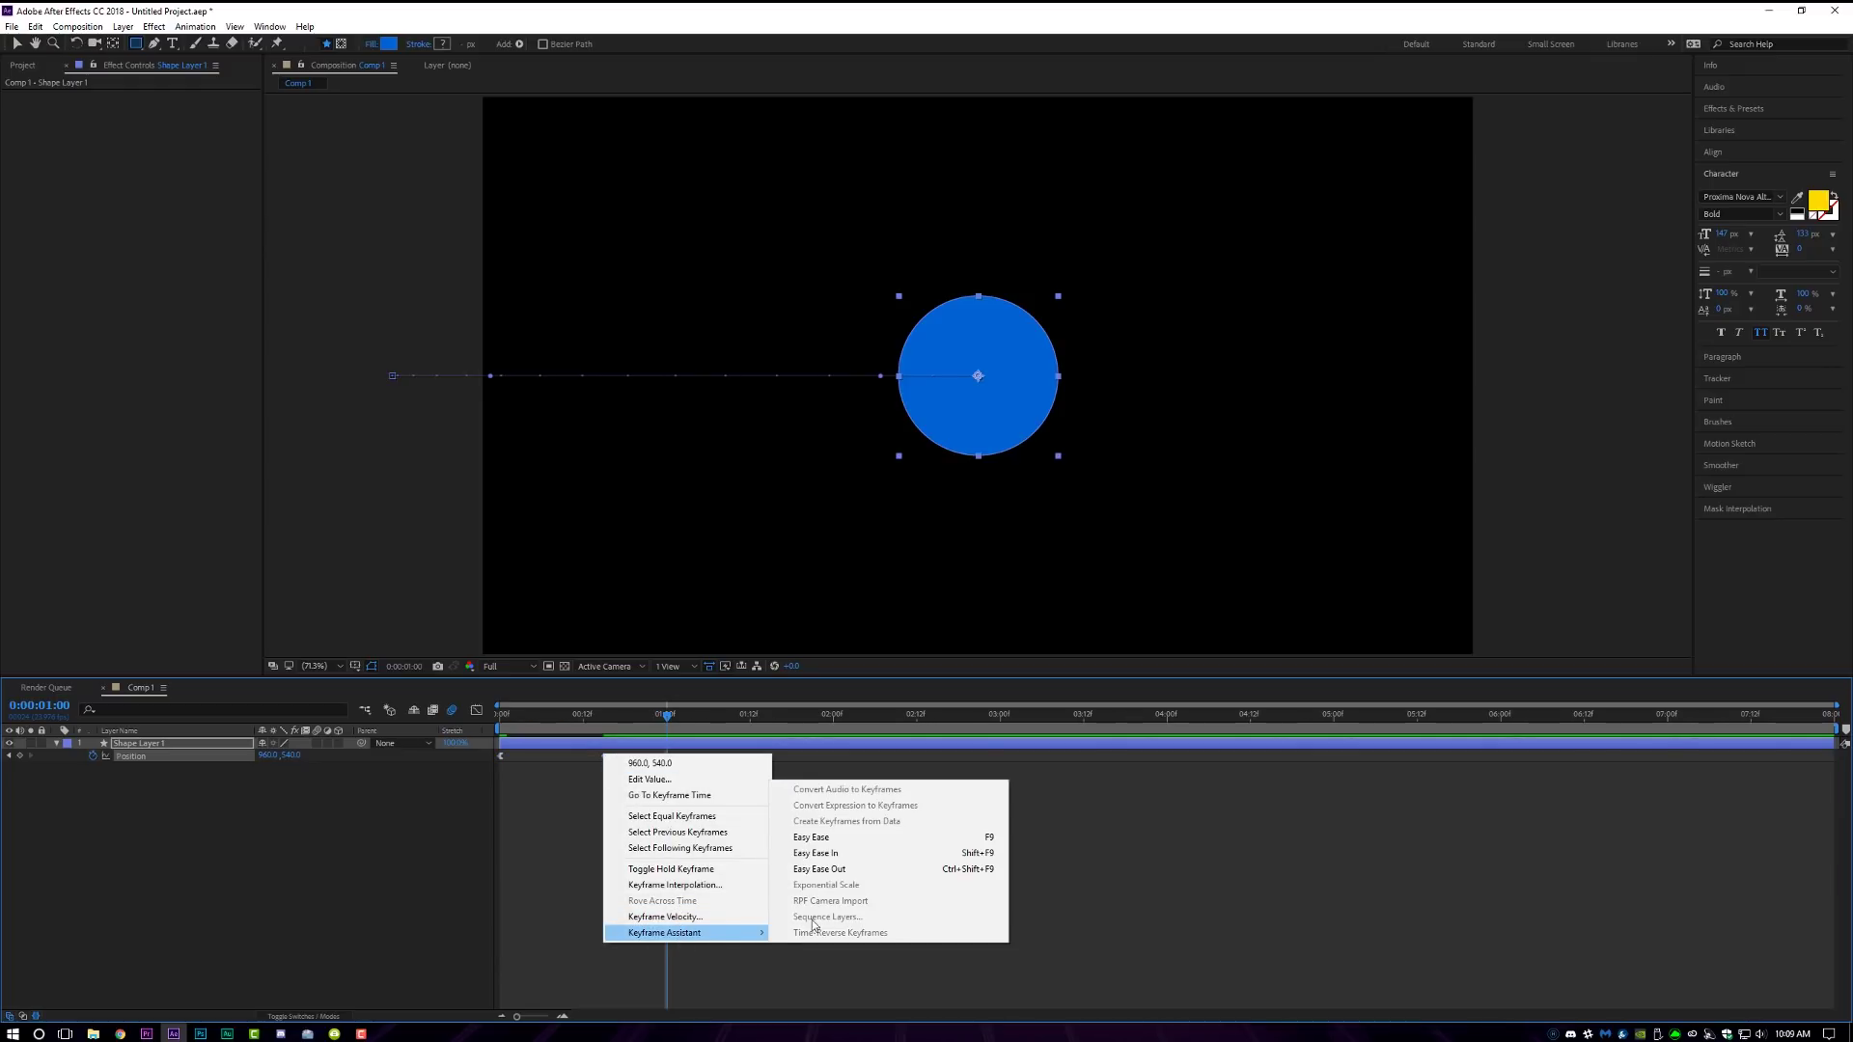
left_click(861, 853)
Play back the eased position animation from the start of the composition
key("space")
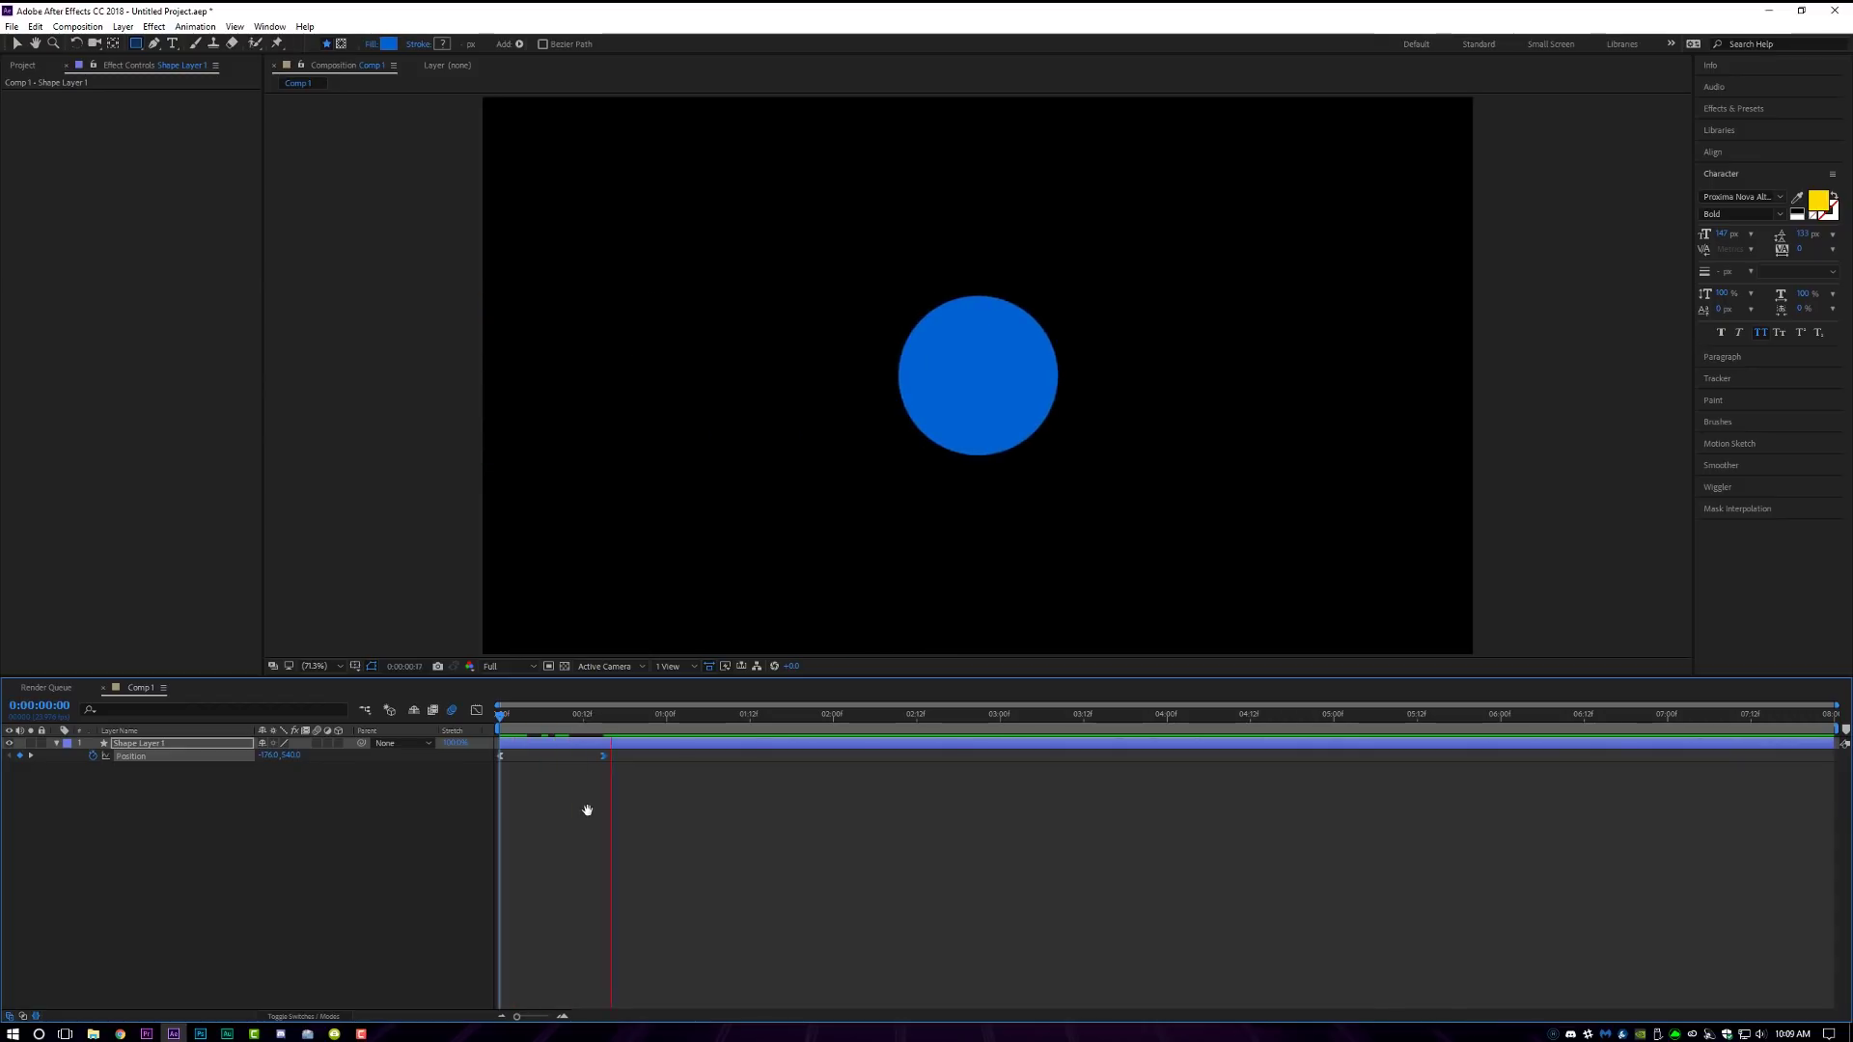
key("space")
left_click(499, 715)
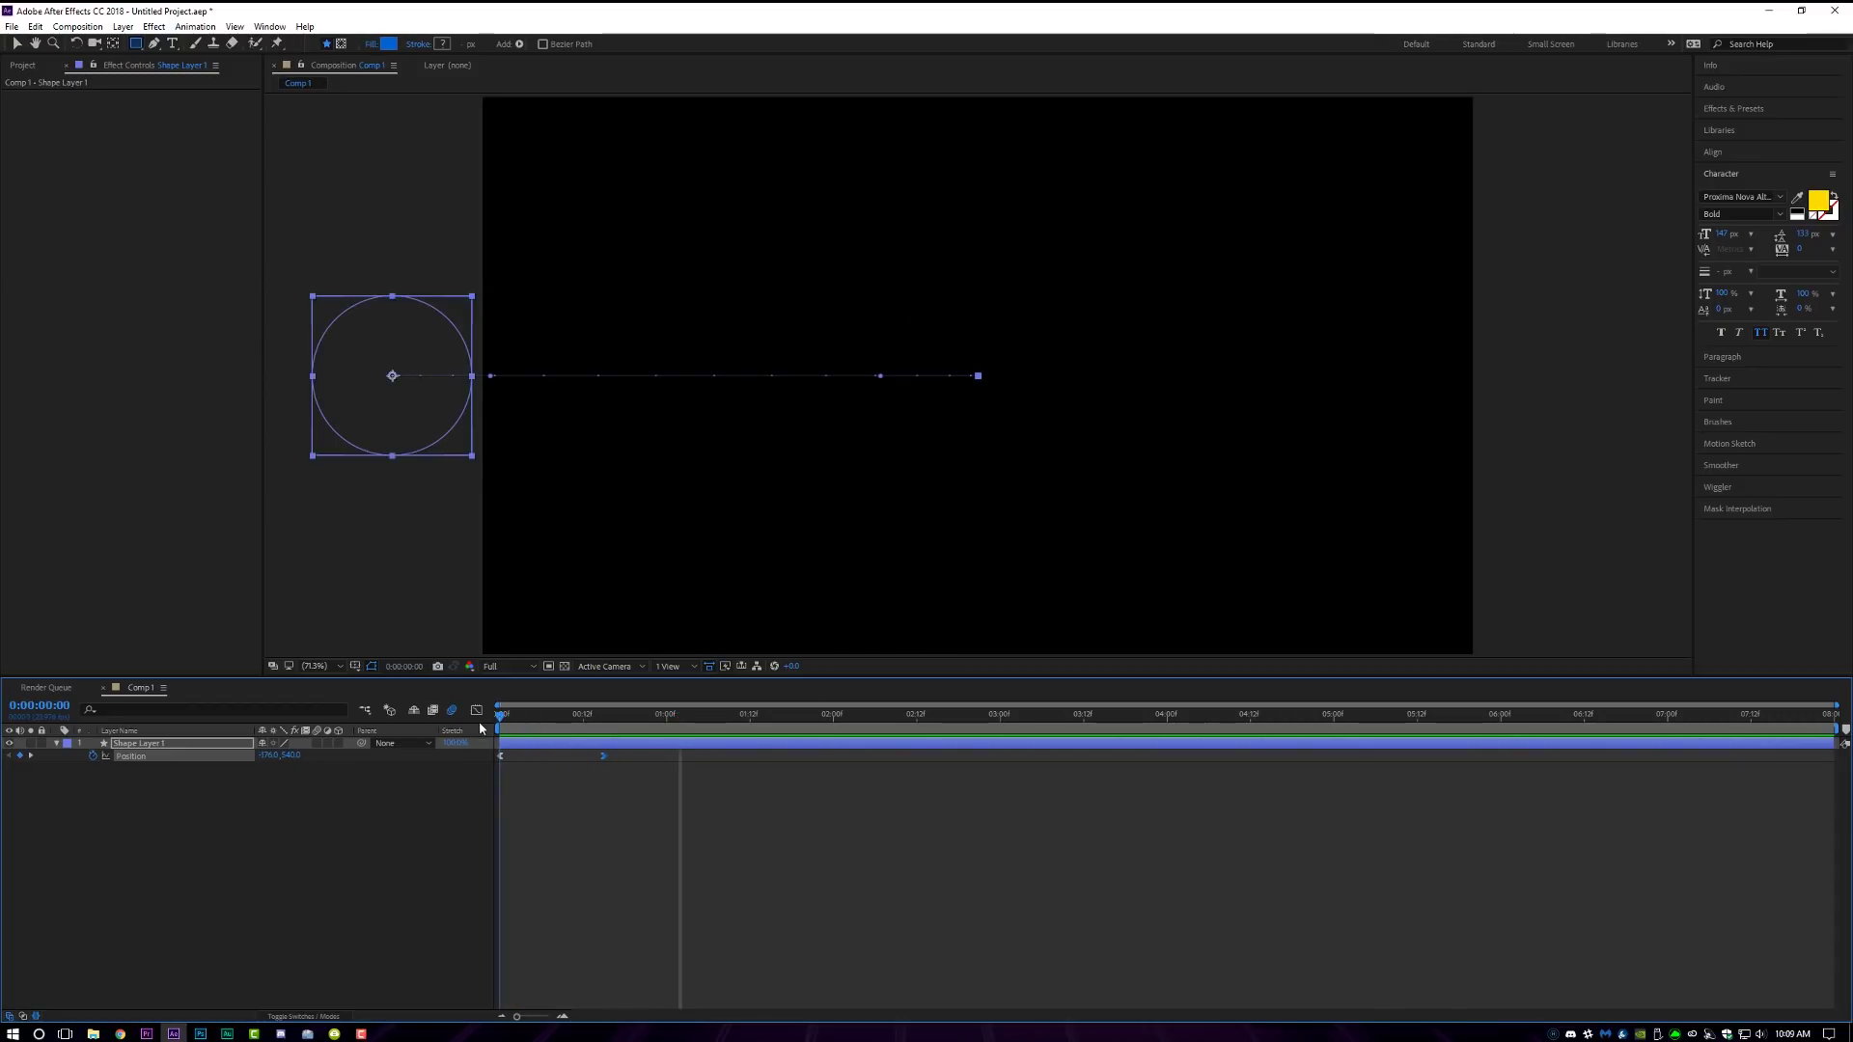
key("space")
key("space")
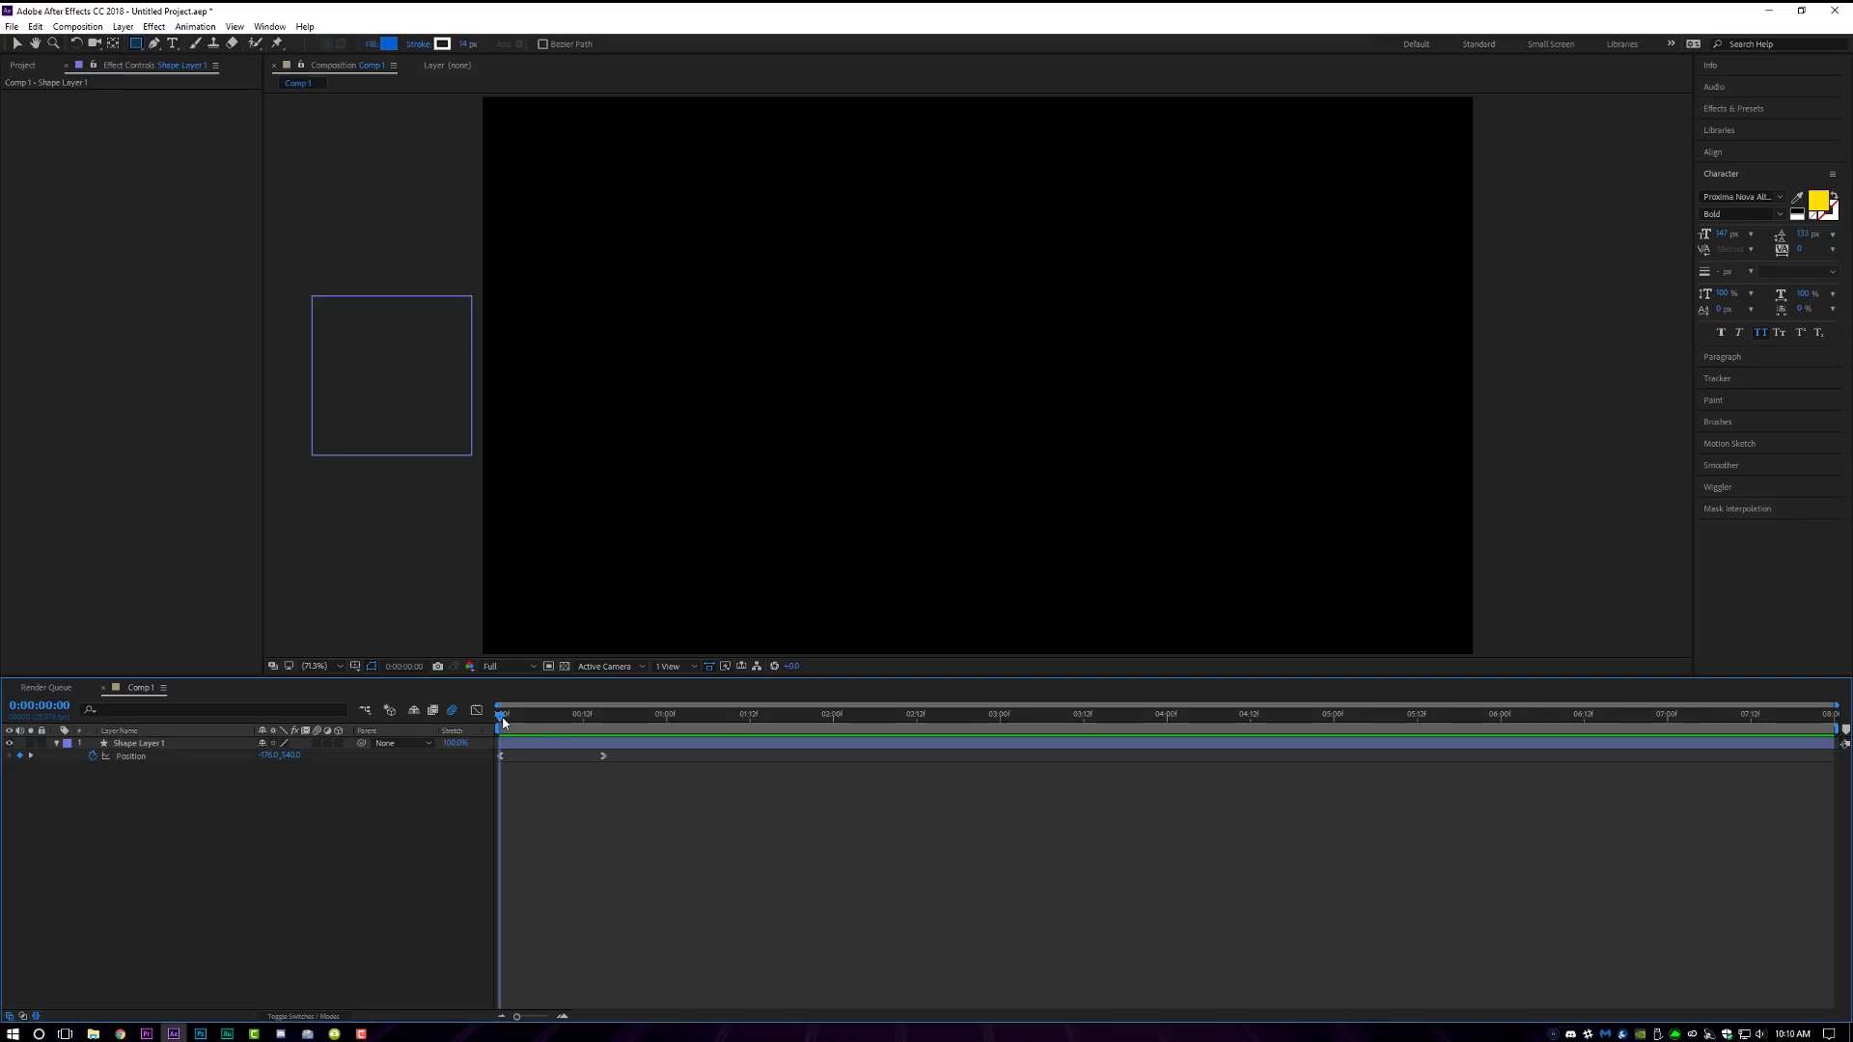
At frame 15, separate the Position dimensions of Shape Layer 1 and remove the Y Position keyframes
left_click_drag(502, 717, 599, 727)
left_click(577, 741)
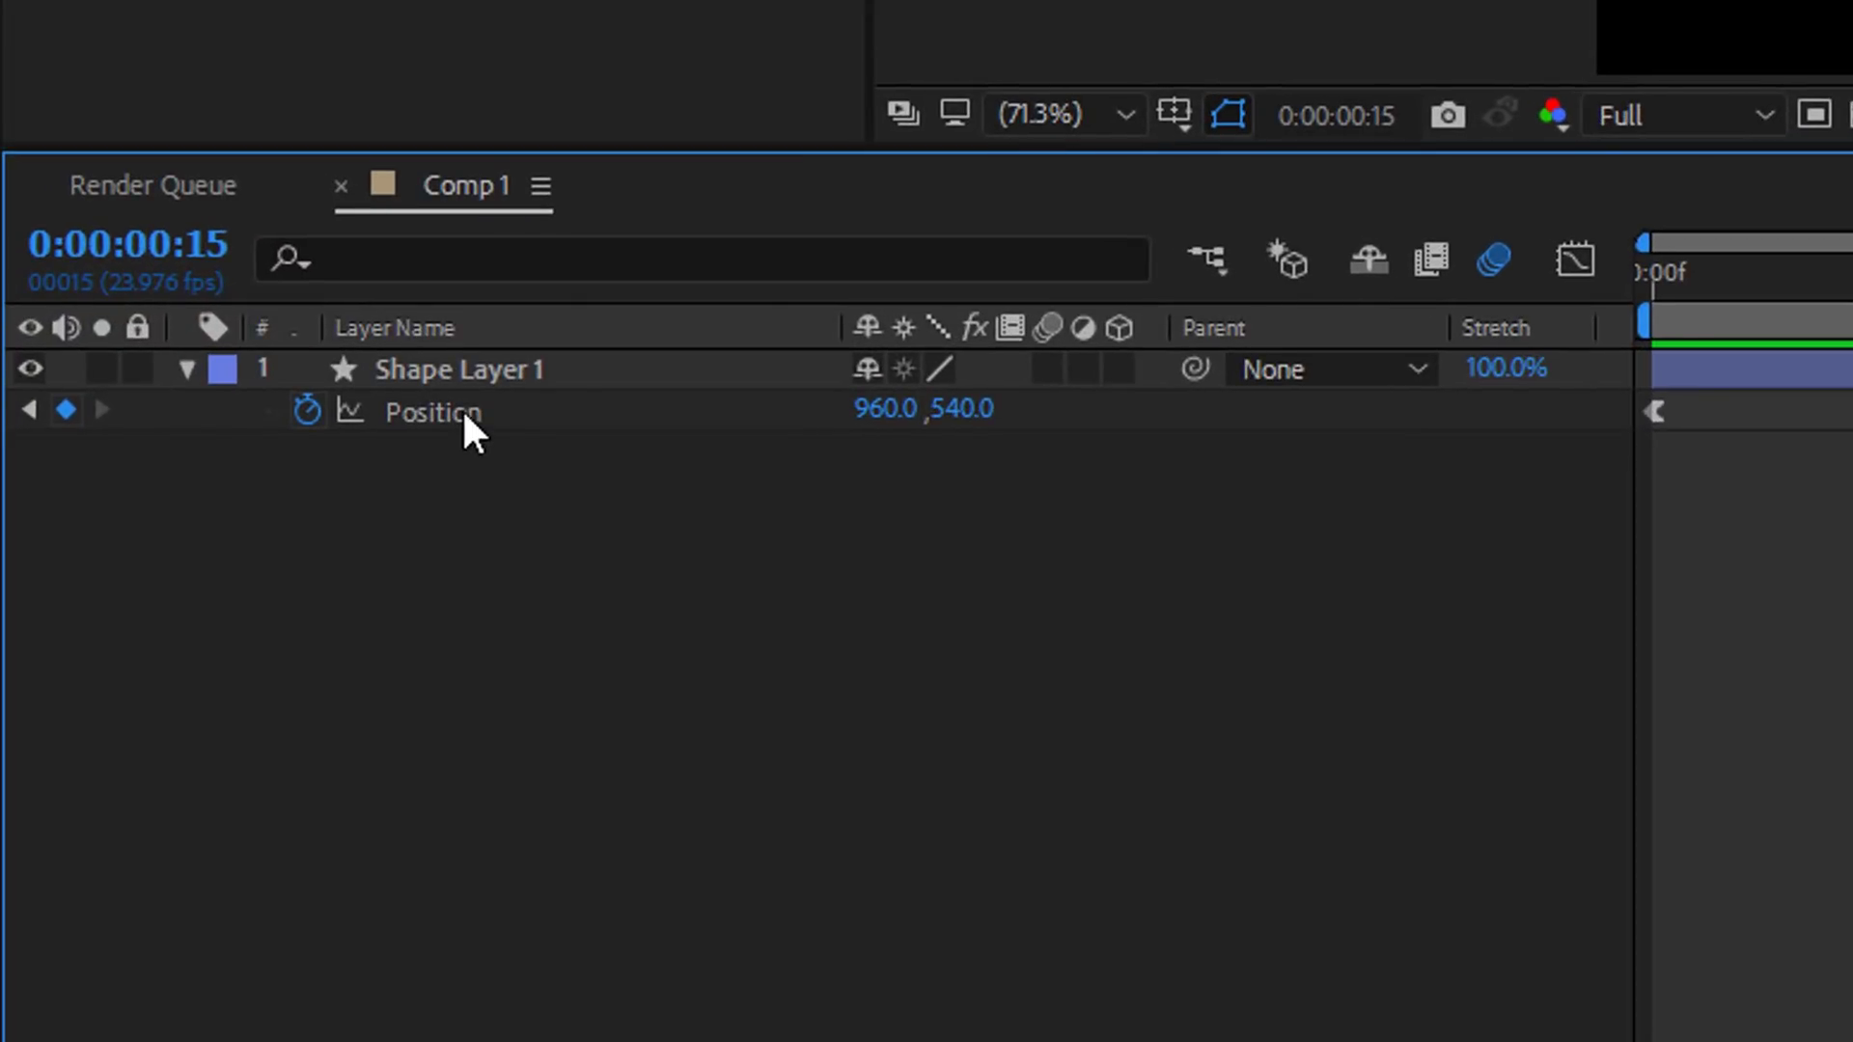
right_click(463, 410)
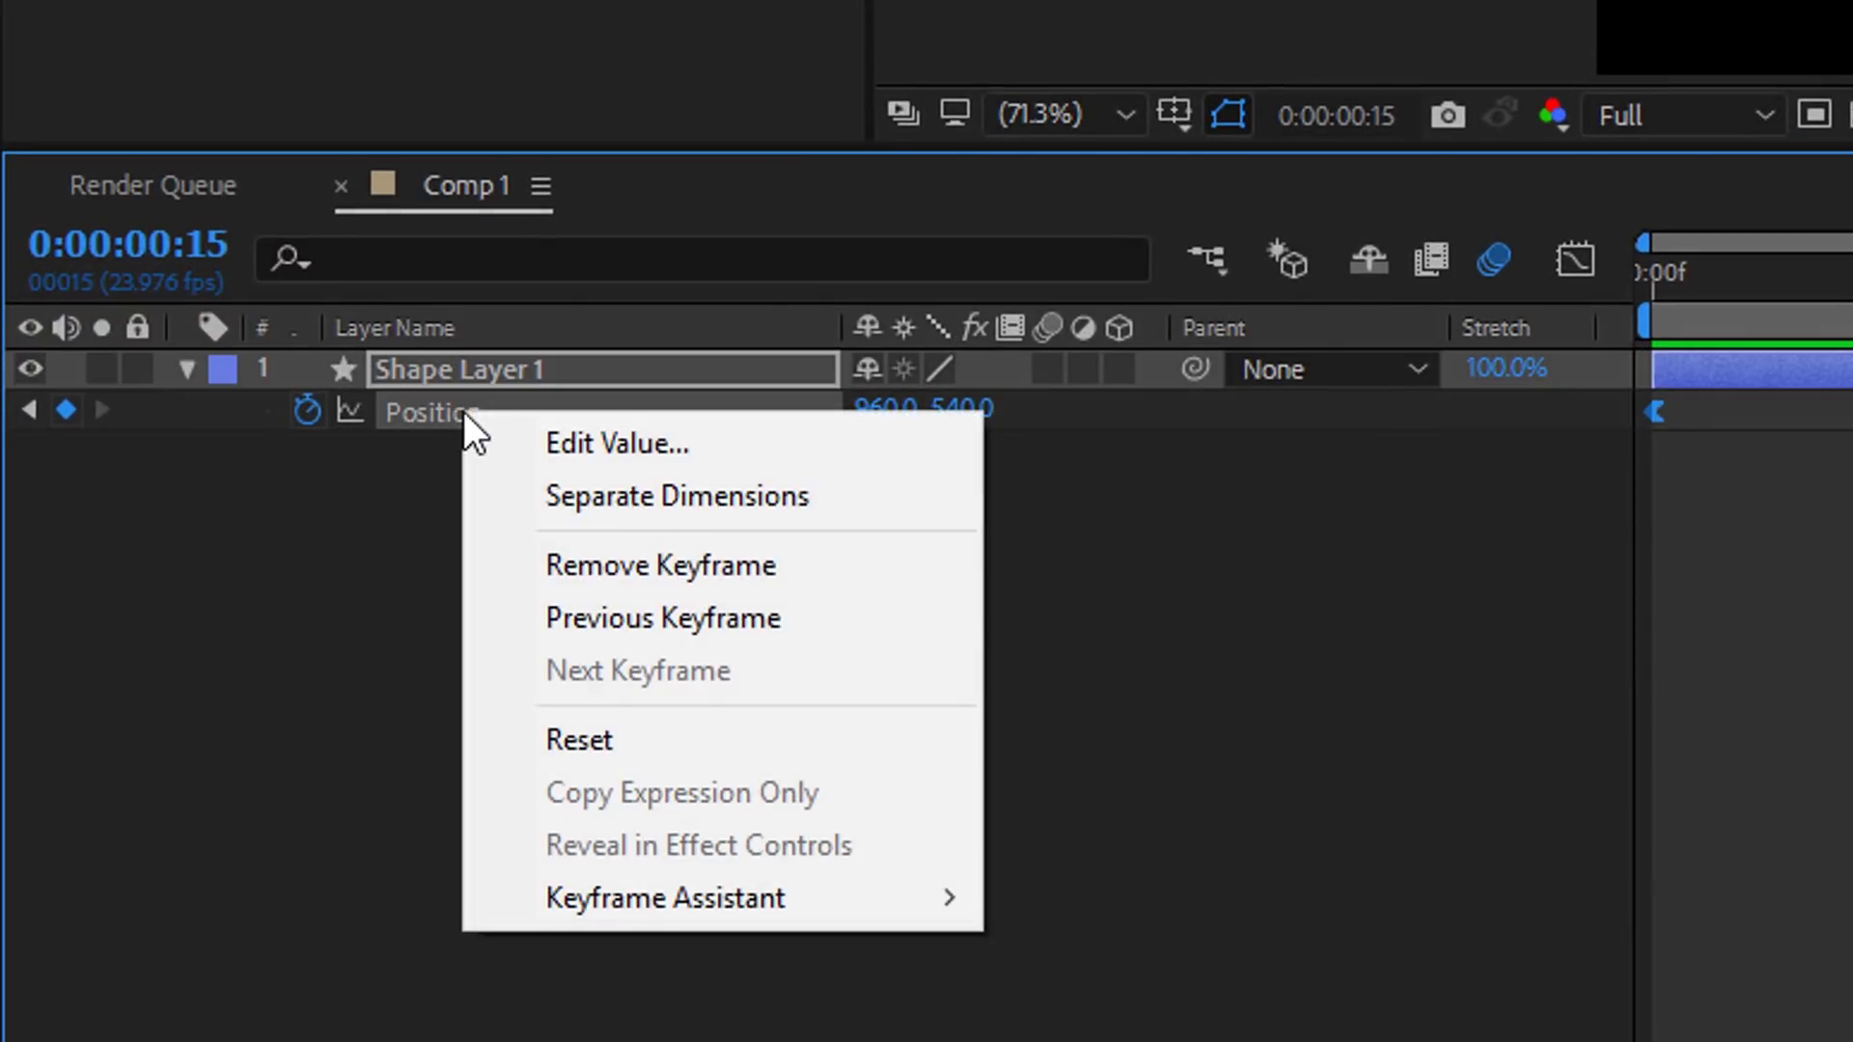
left_click(734, 500)
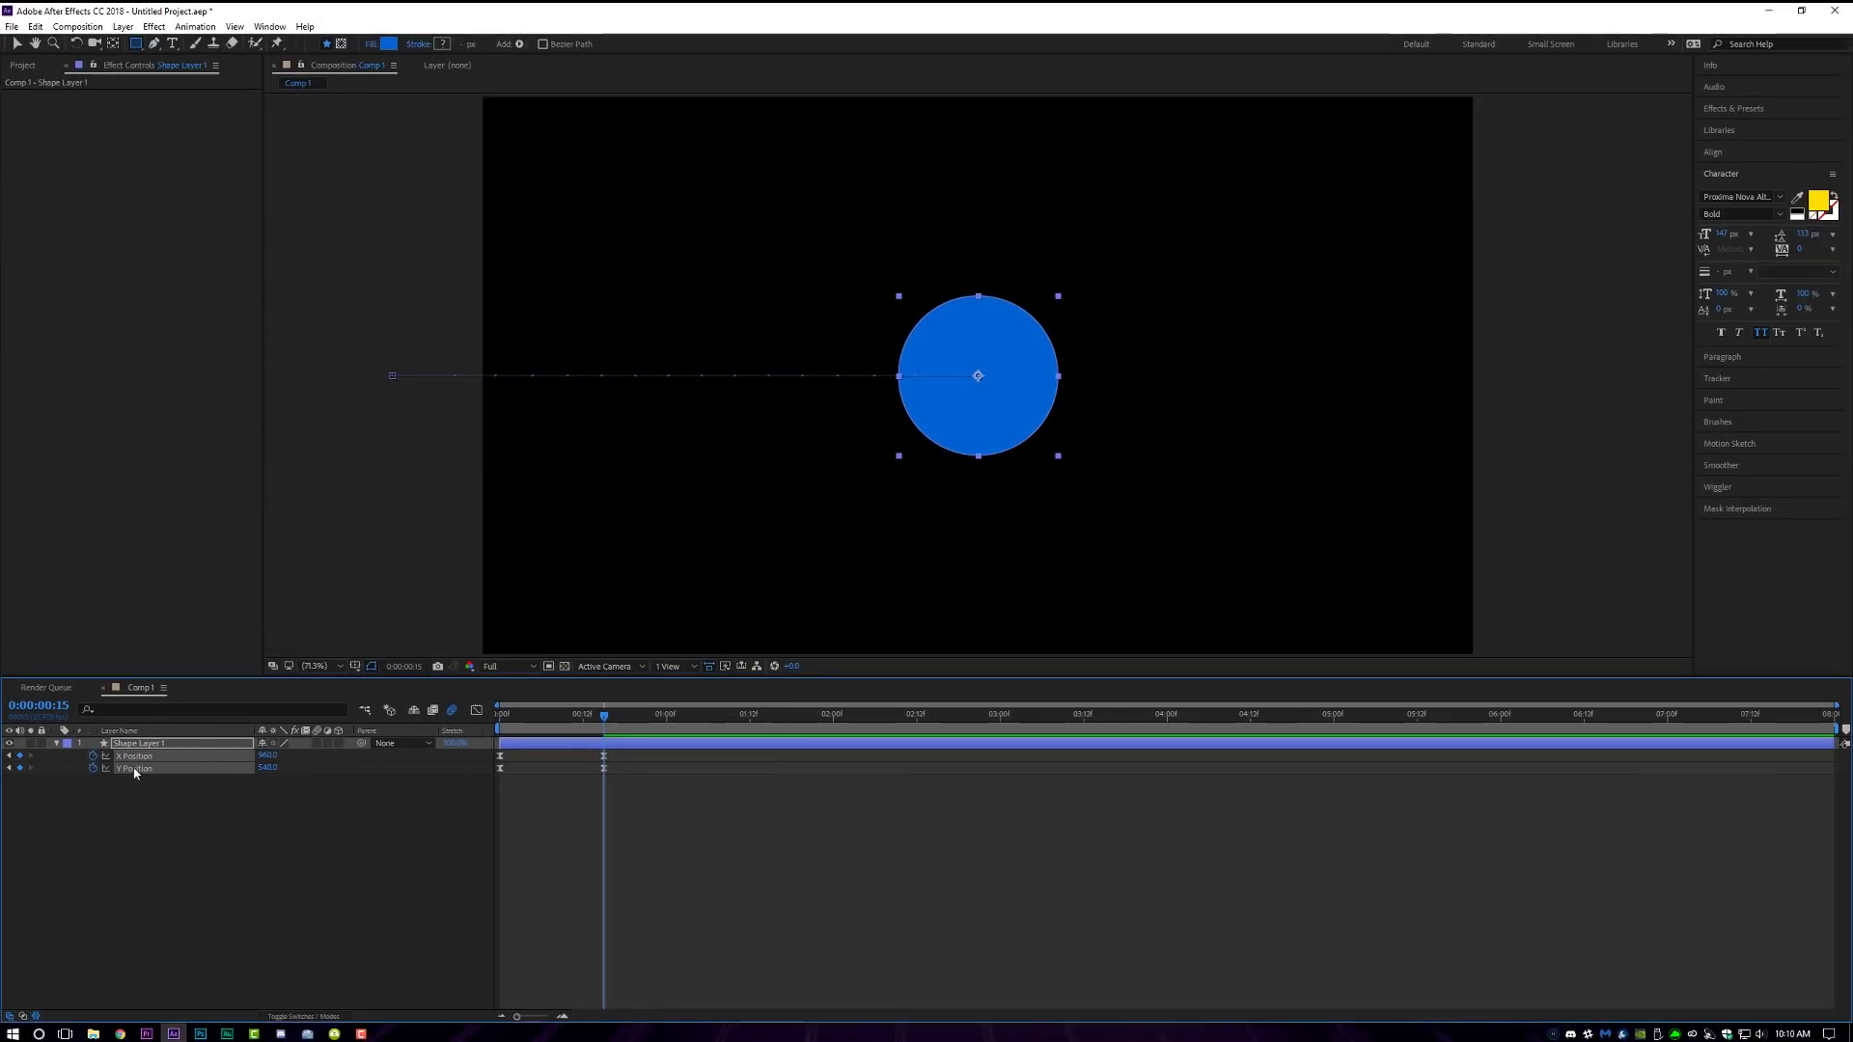
left_click(178, 796)
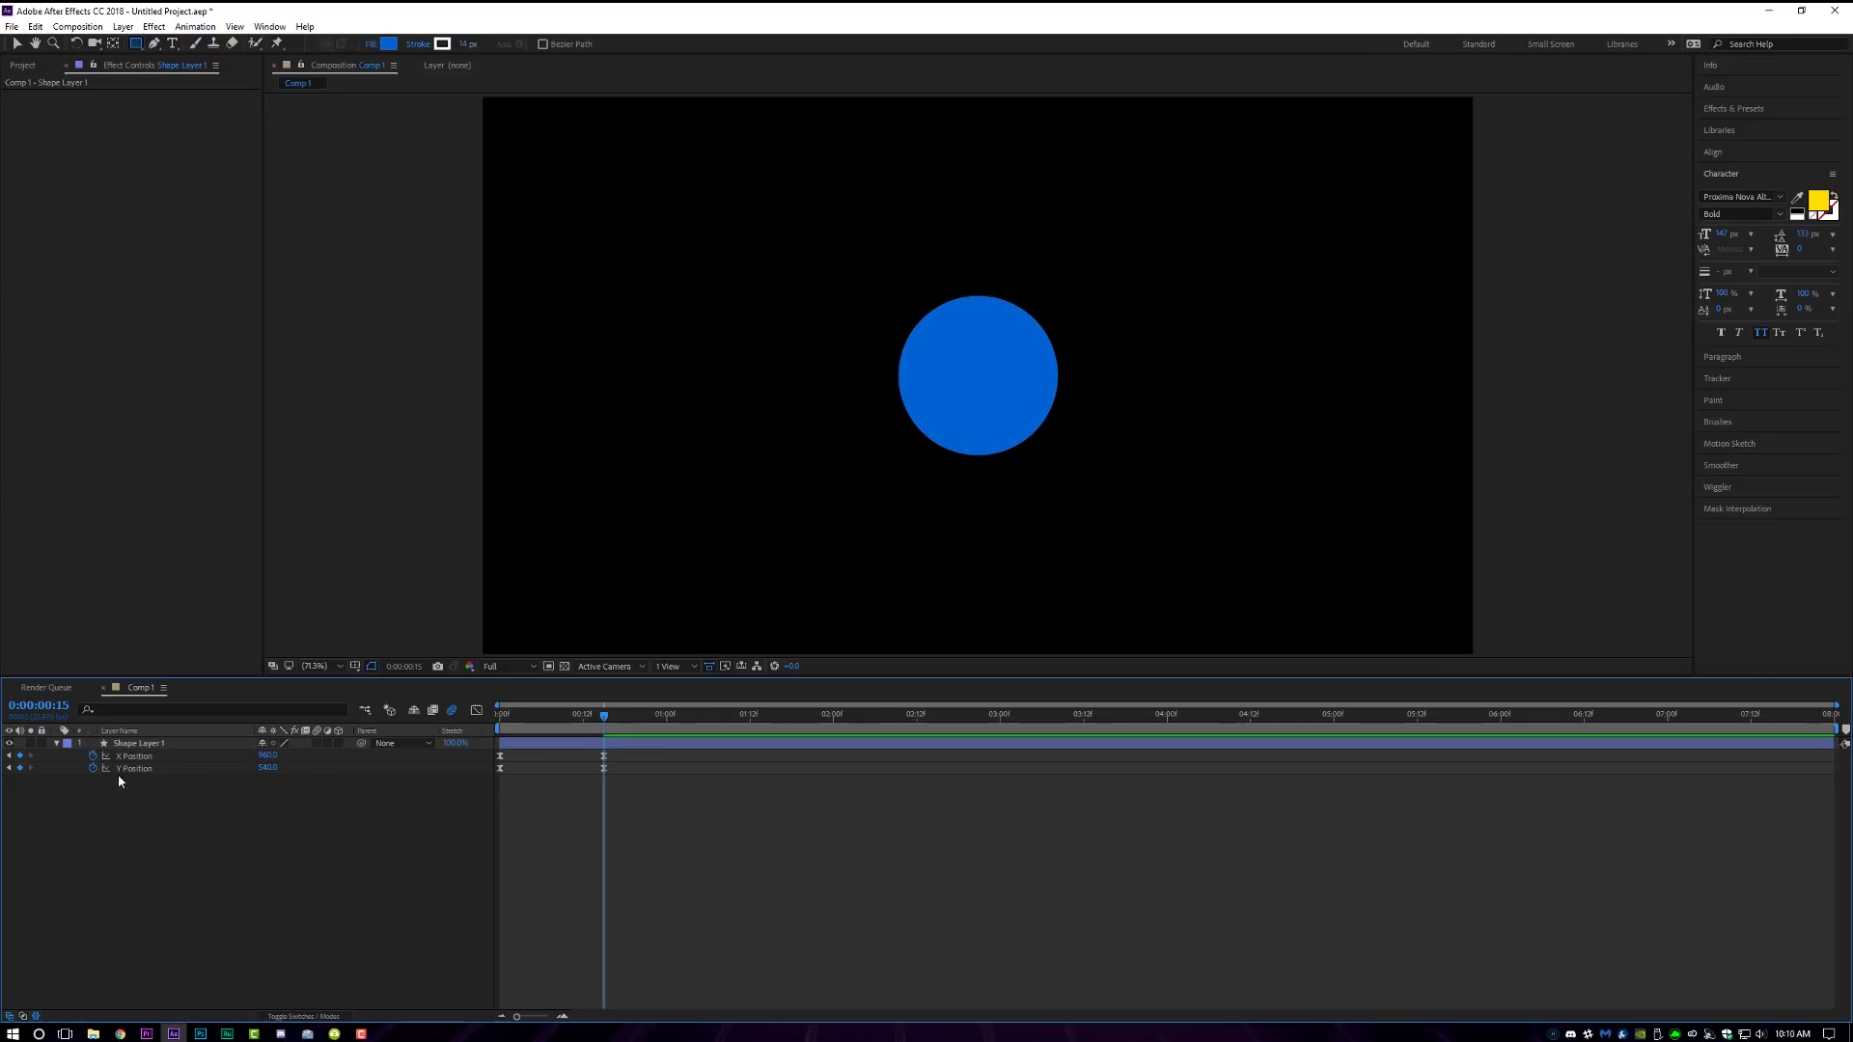
left_click(92, 768)
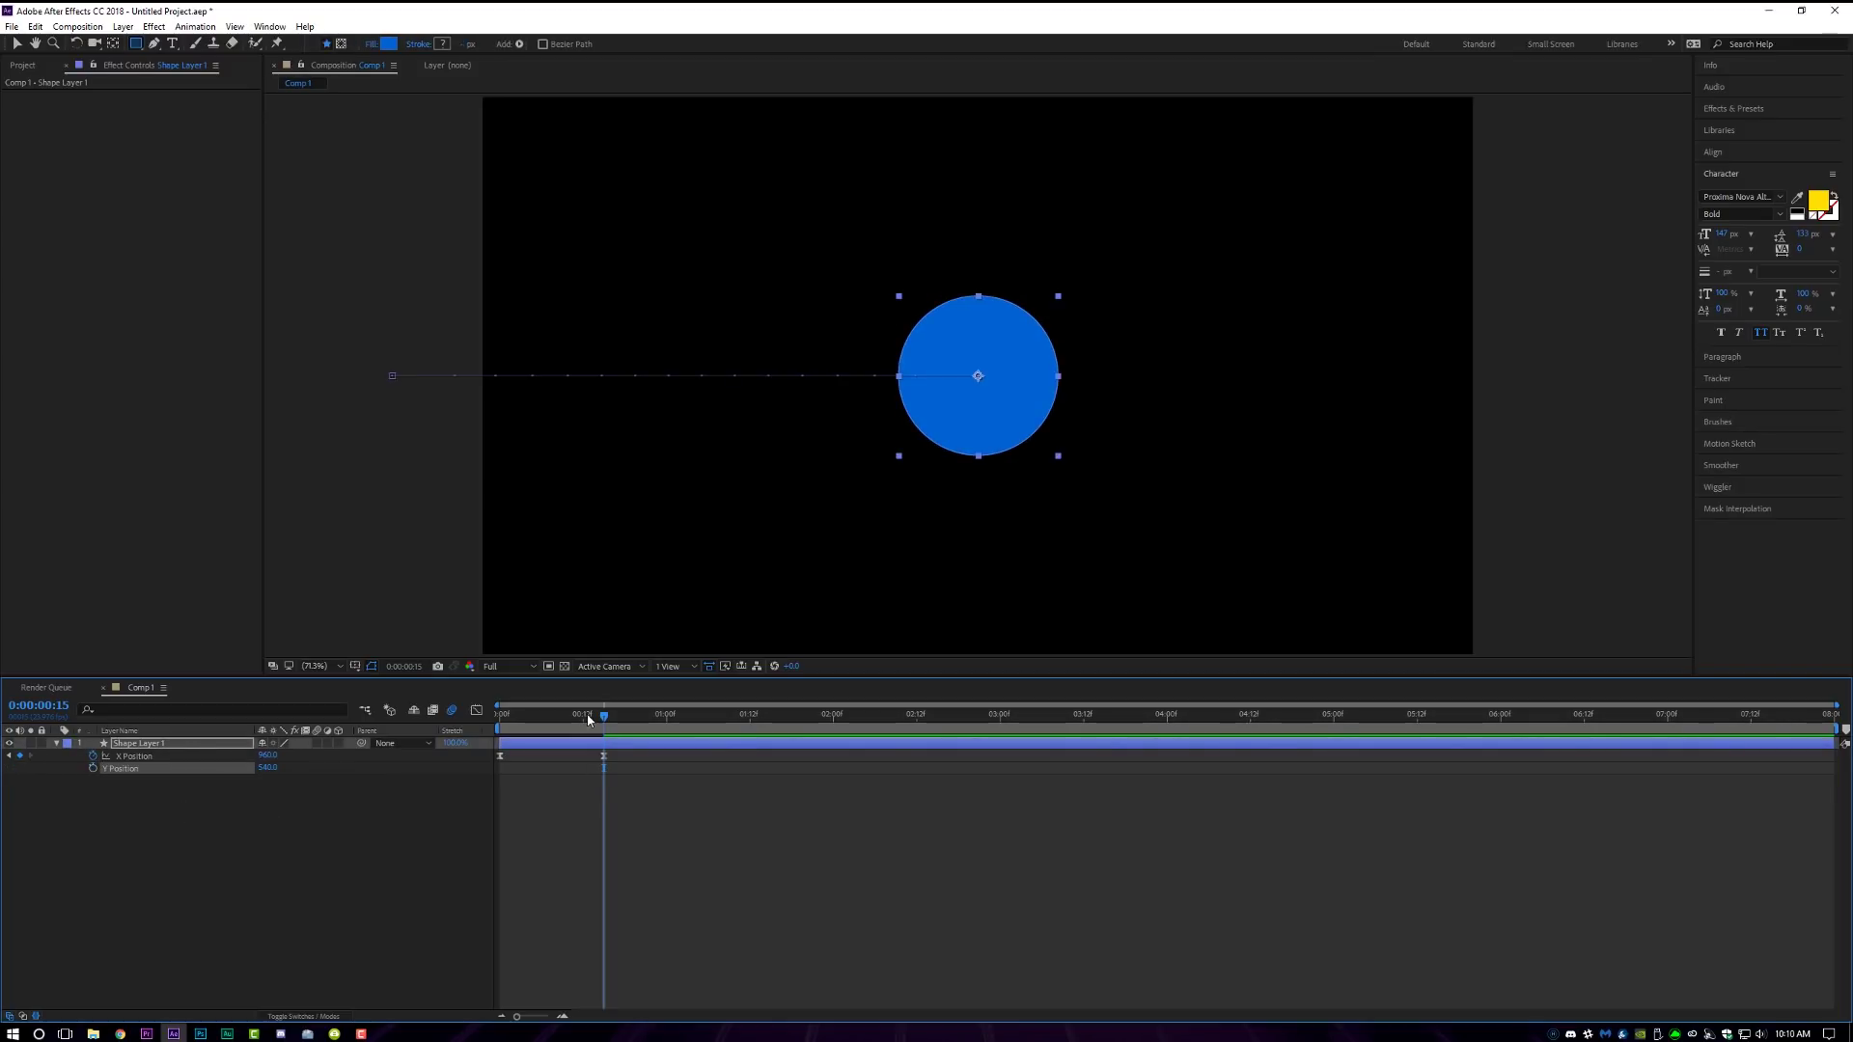
Try raising the circle straight up at the frame 15 keyframe, review its motion, and undo the move
mouse_move(588, 719)
left_mouse_down()
mouse_move(498, 719)
mouse_move(610, 719)
left_mouse_up()
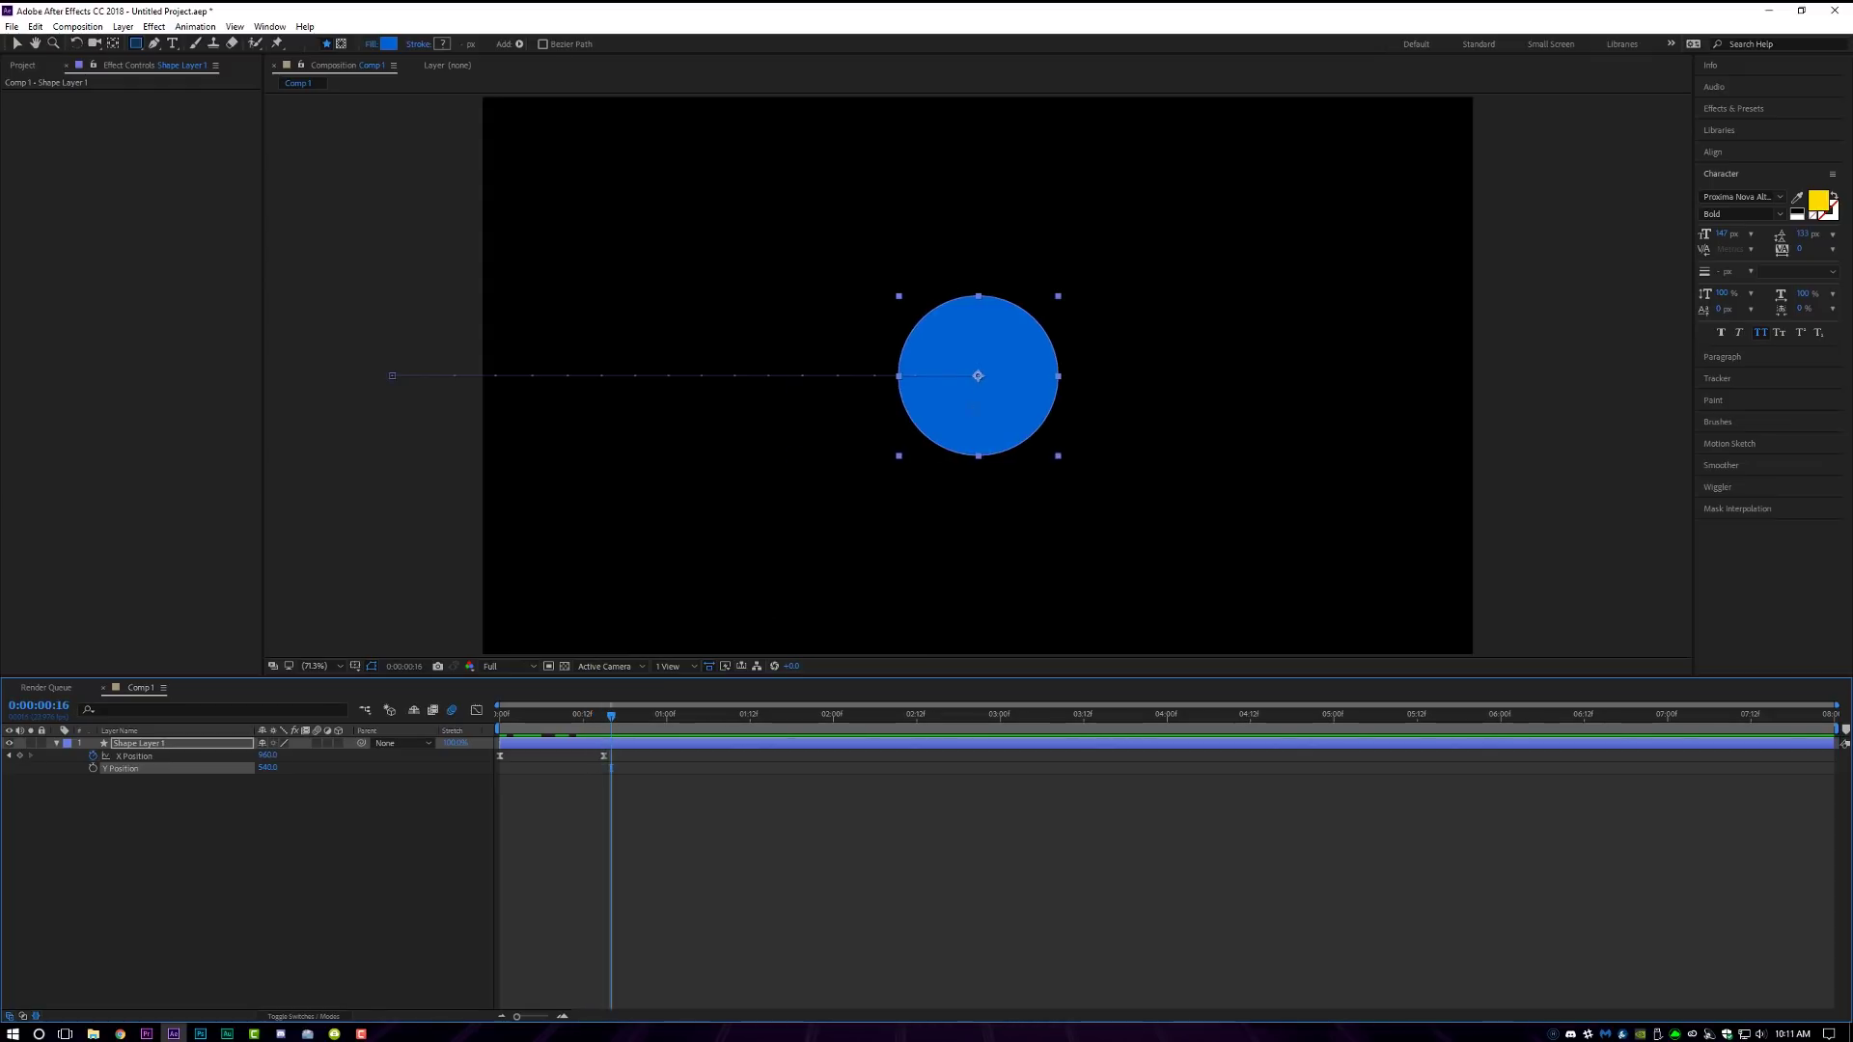
key("v")
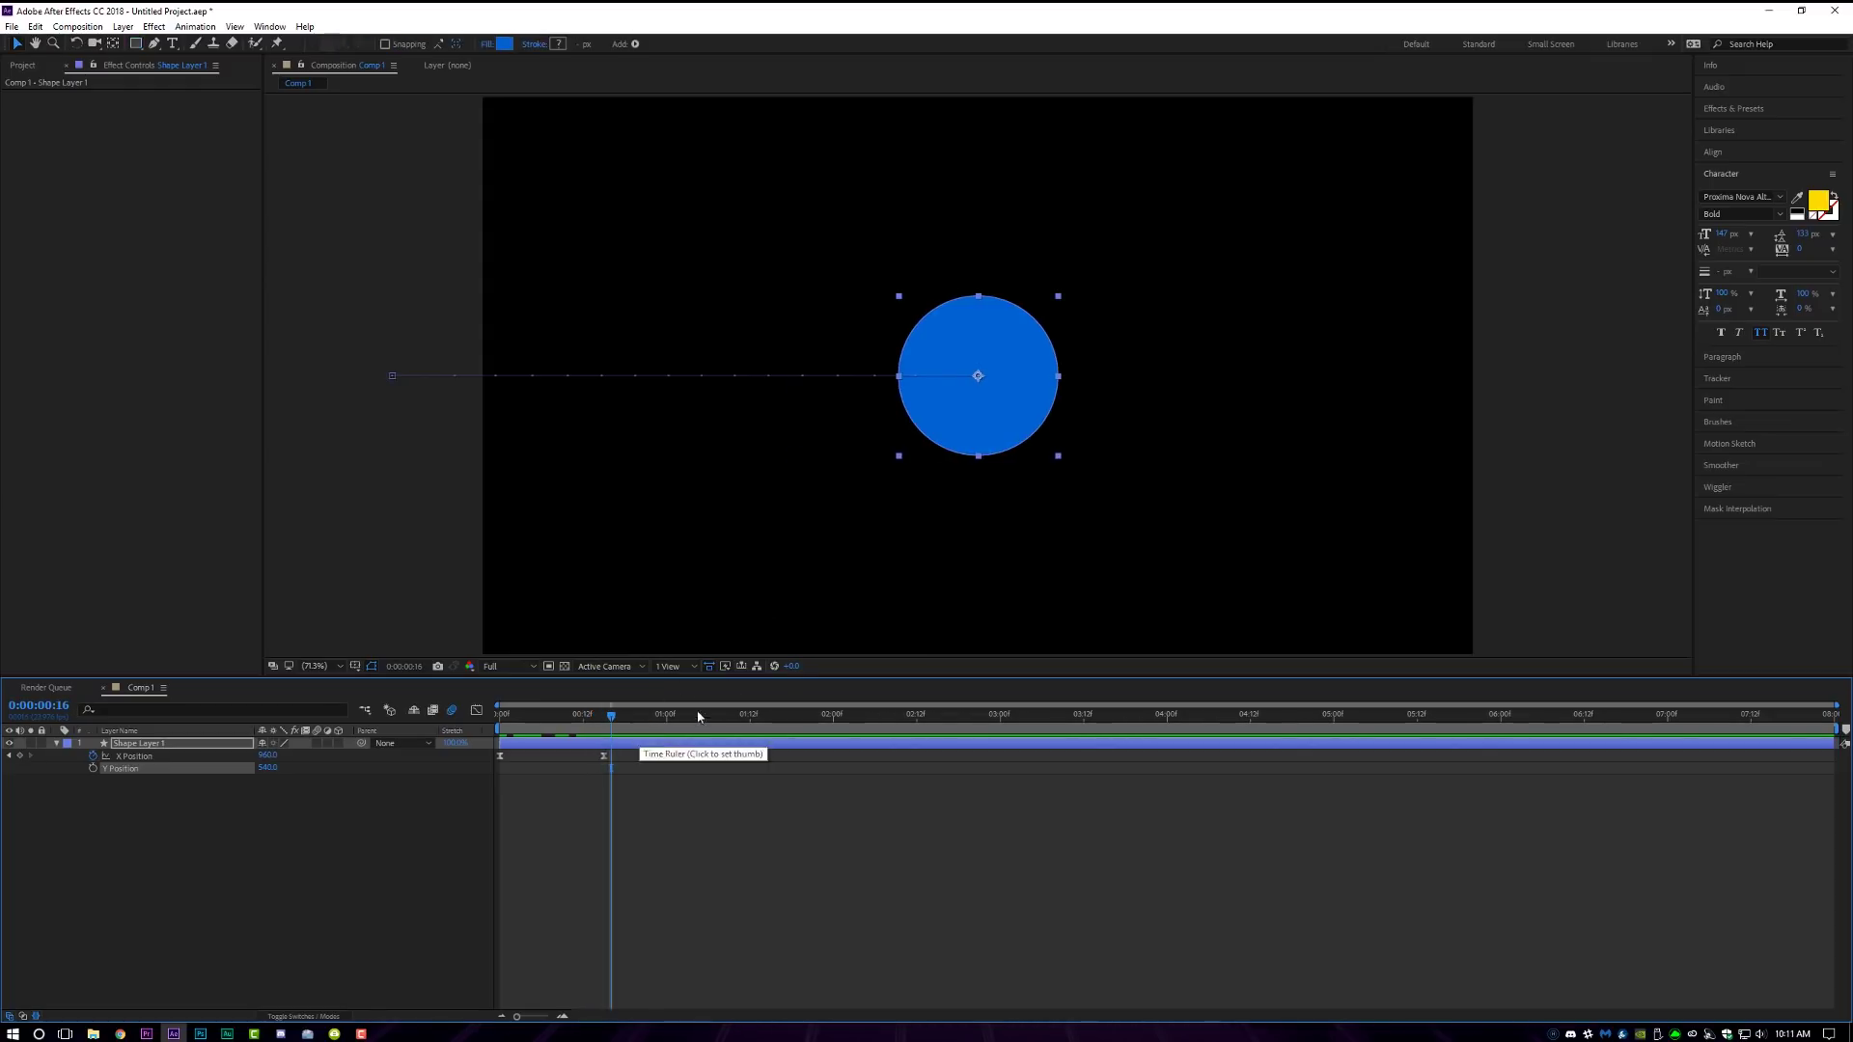
key("j")
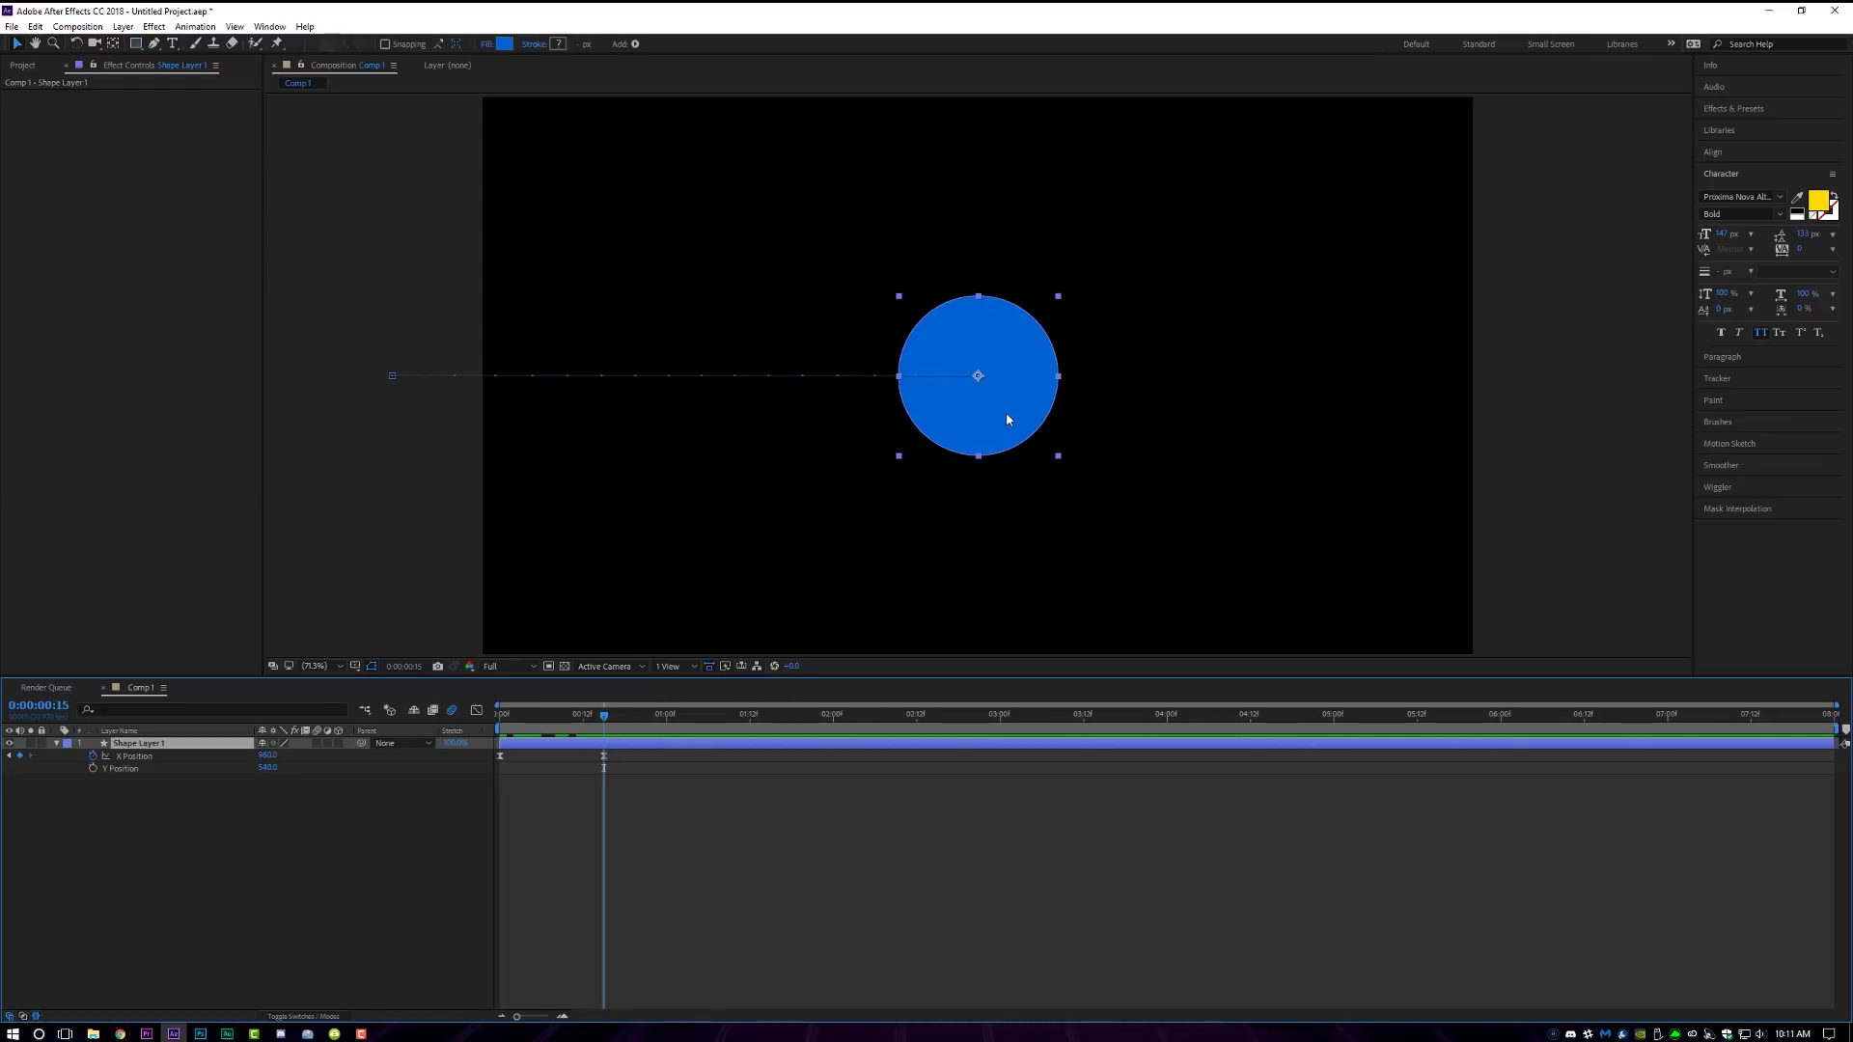
left_click_drag(1007, 419, 1008, 254)
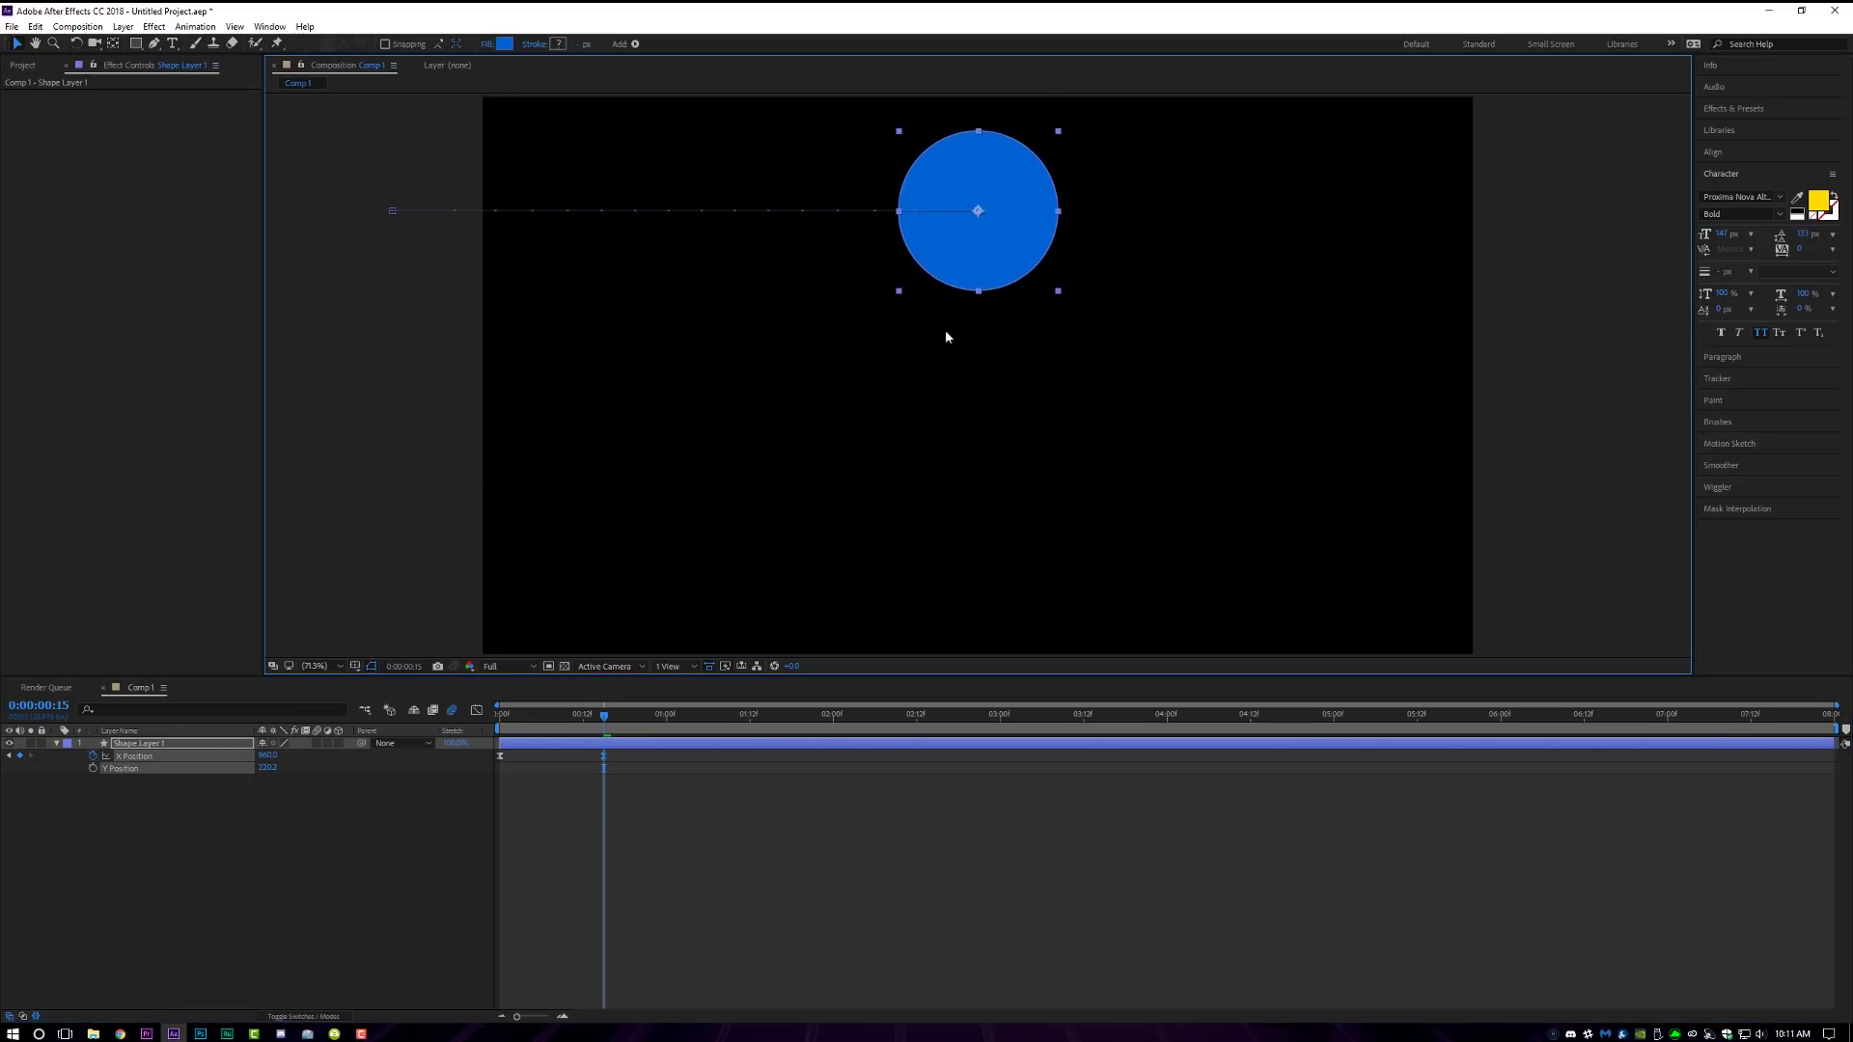
left_click(485, 730)
key("space")
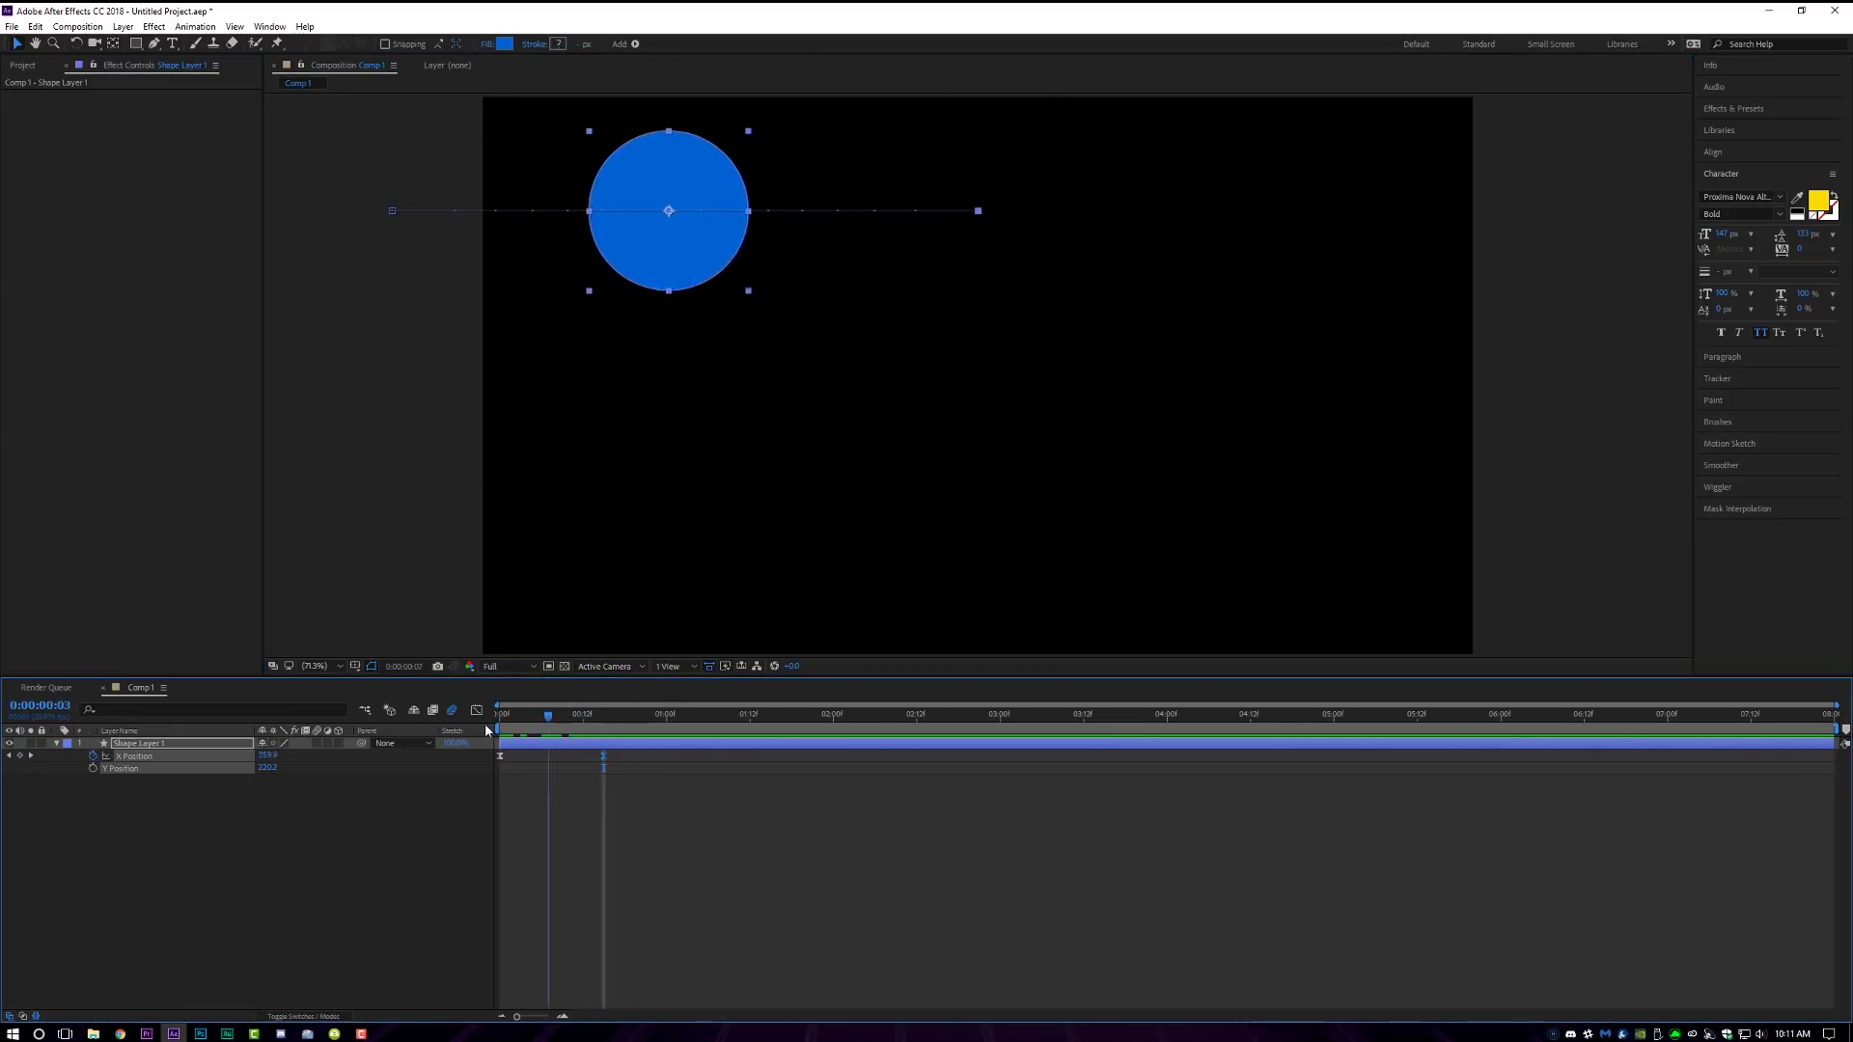
key("space")
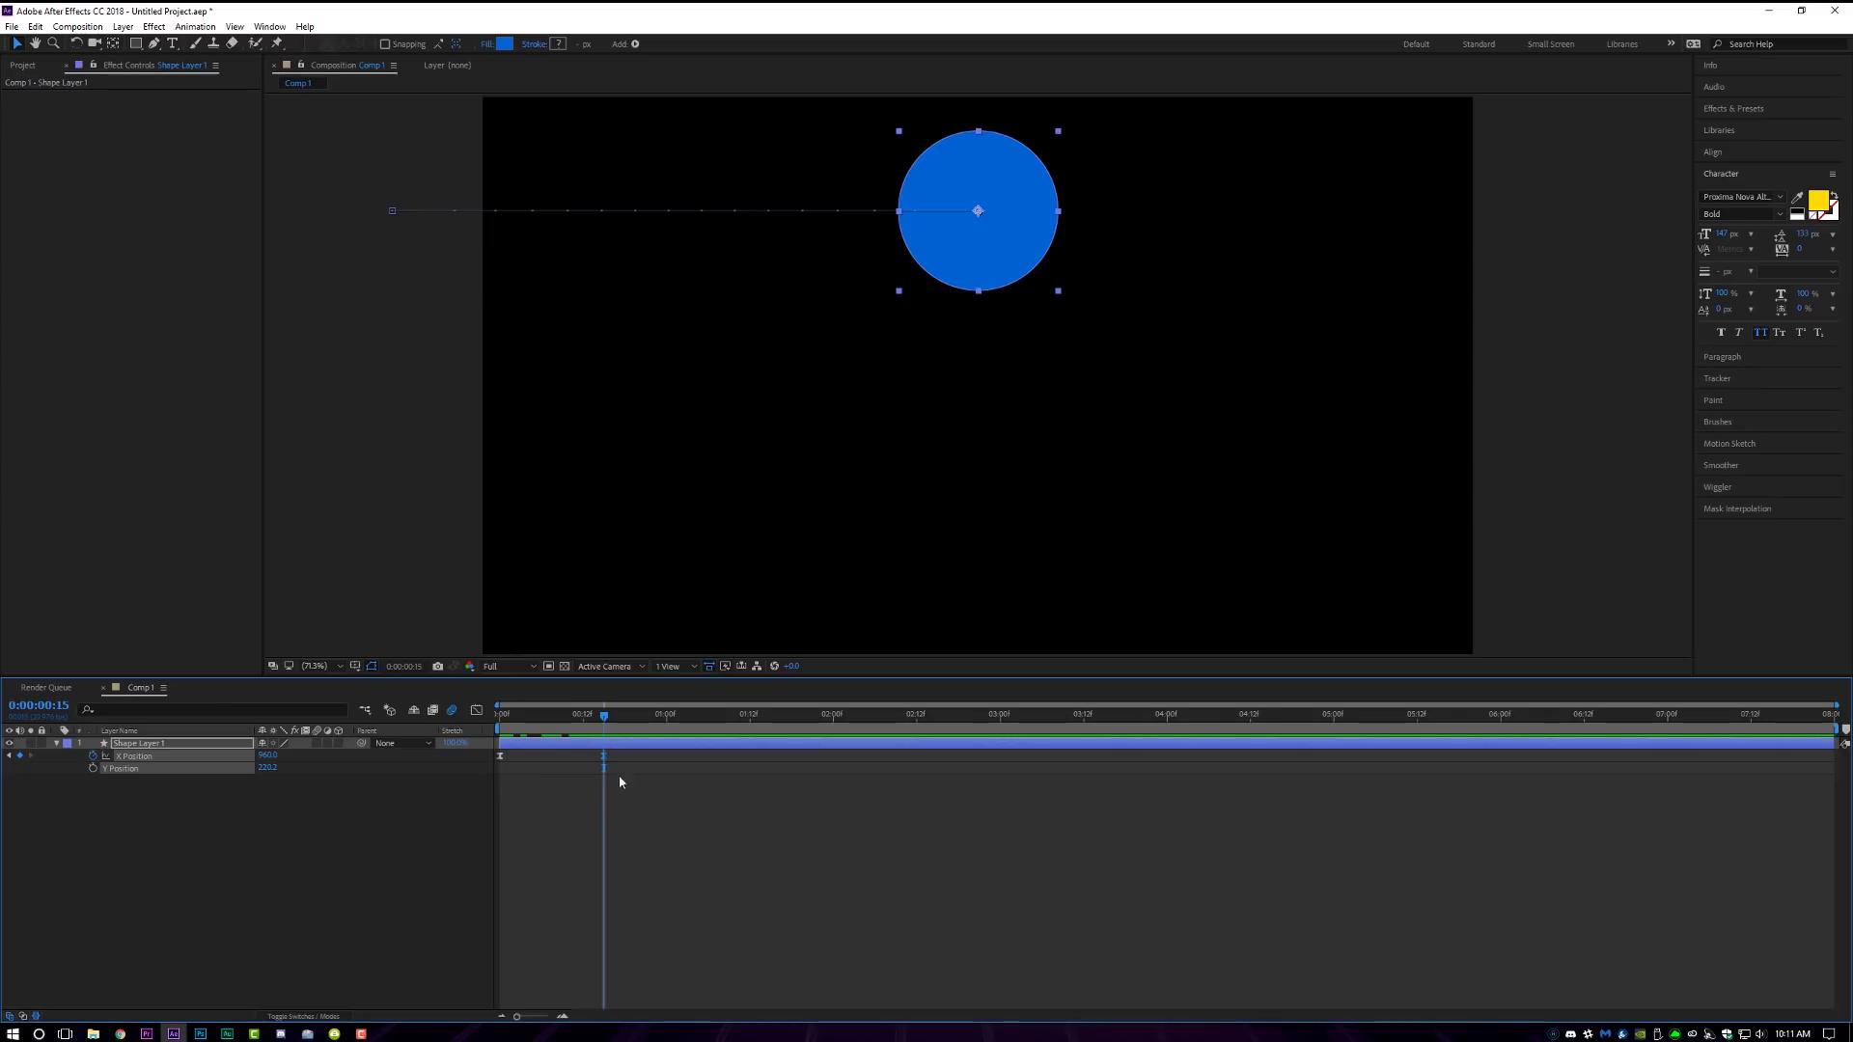
key("ctrl+z")
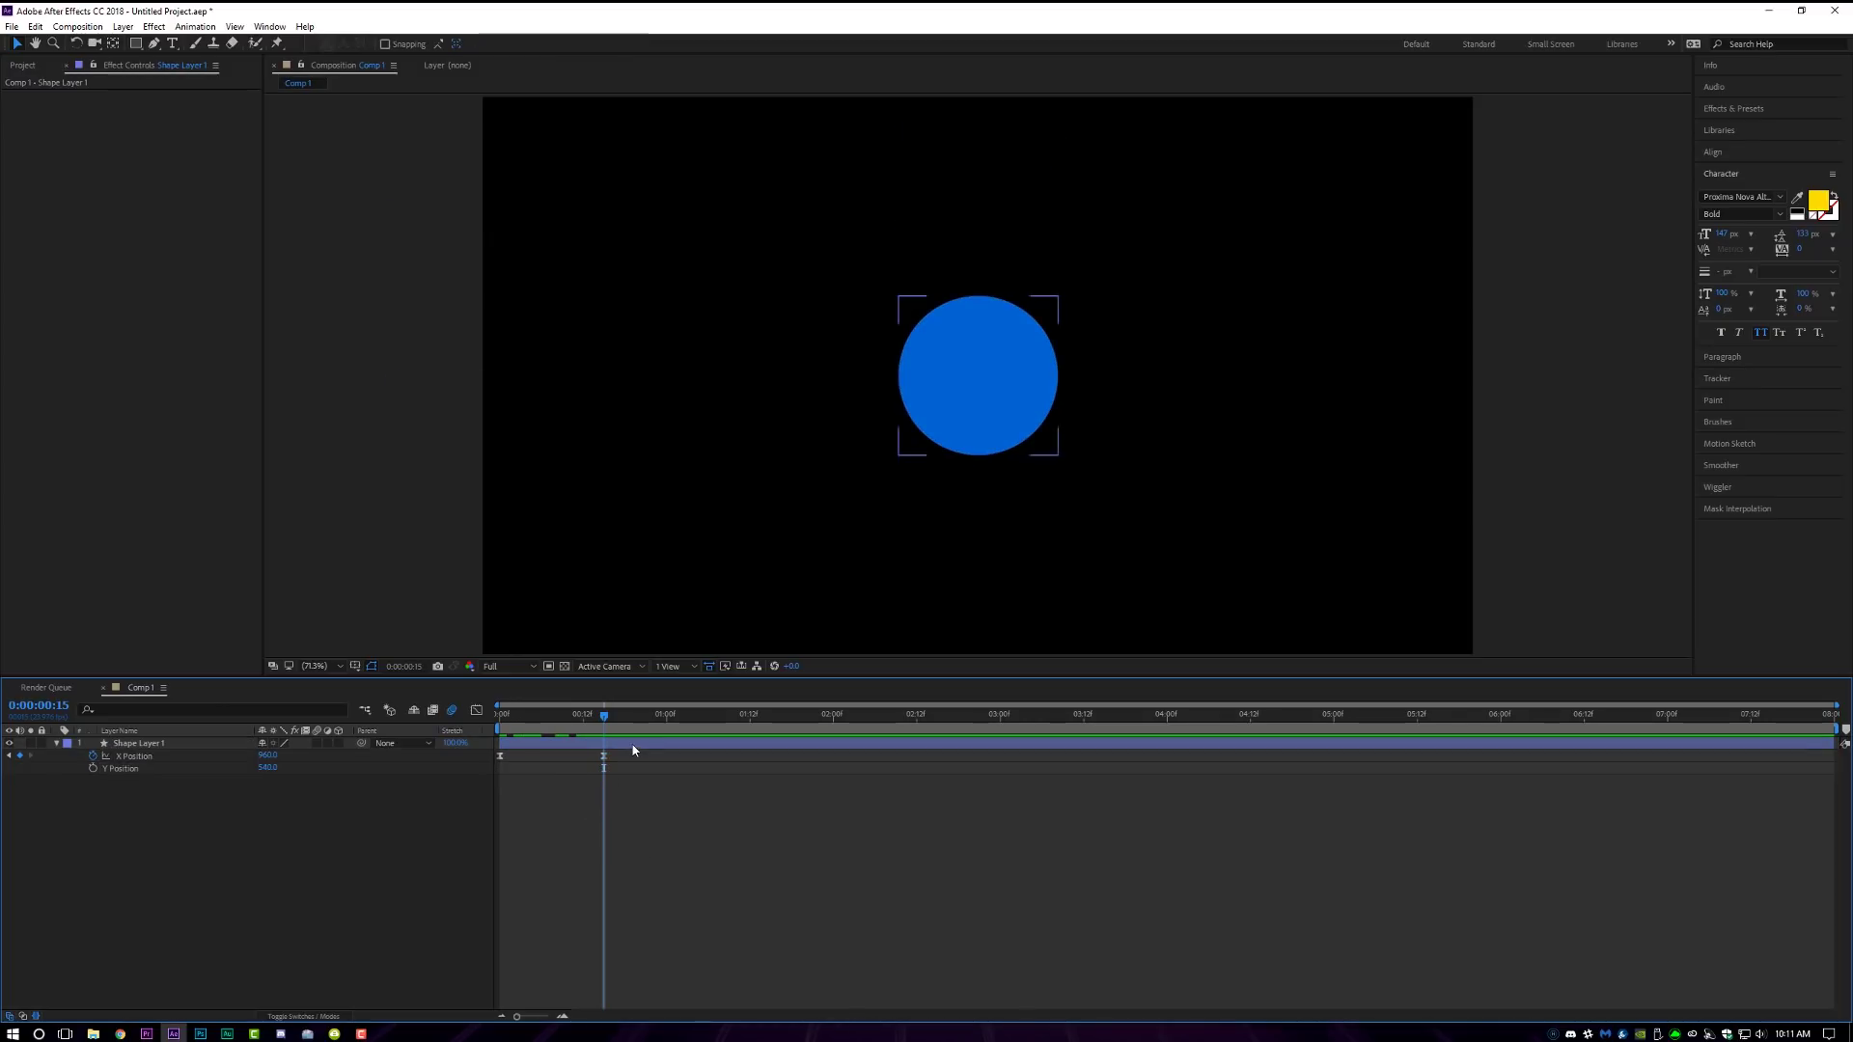
Select both X Position keyframes, display their curve and handles in the Graph Editor, and go to the first frame
left_click_drag(625, 754, 490, 770)
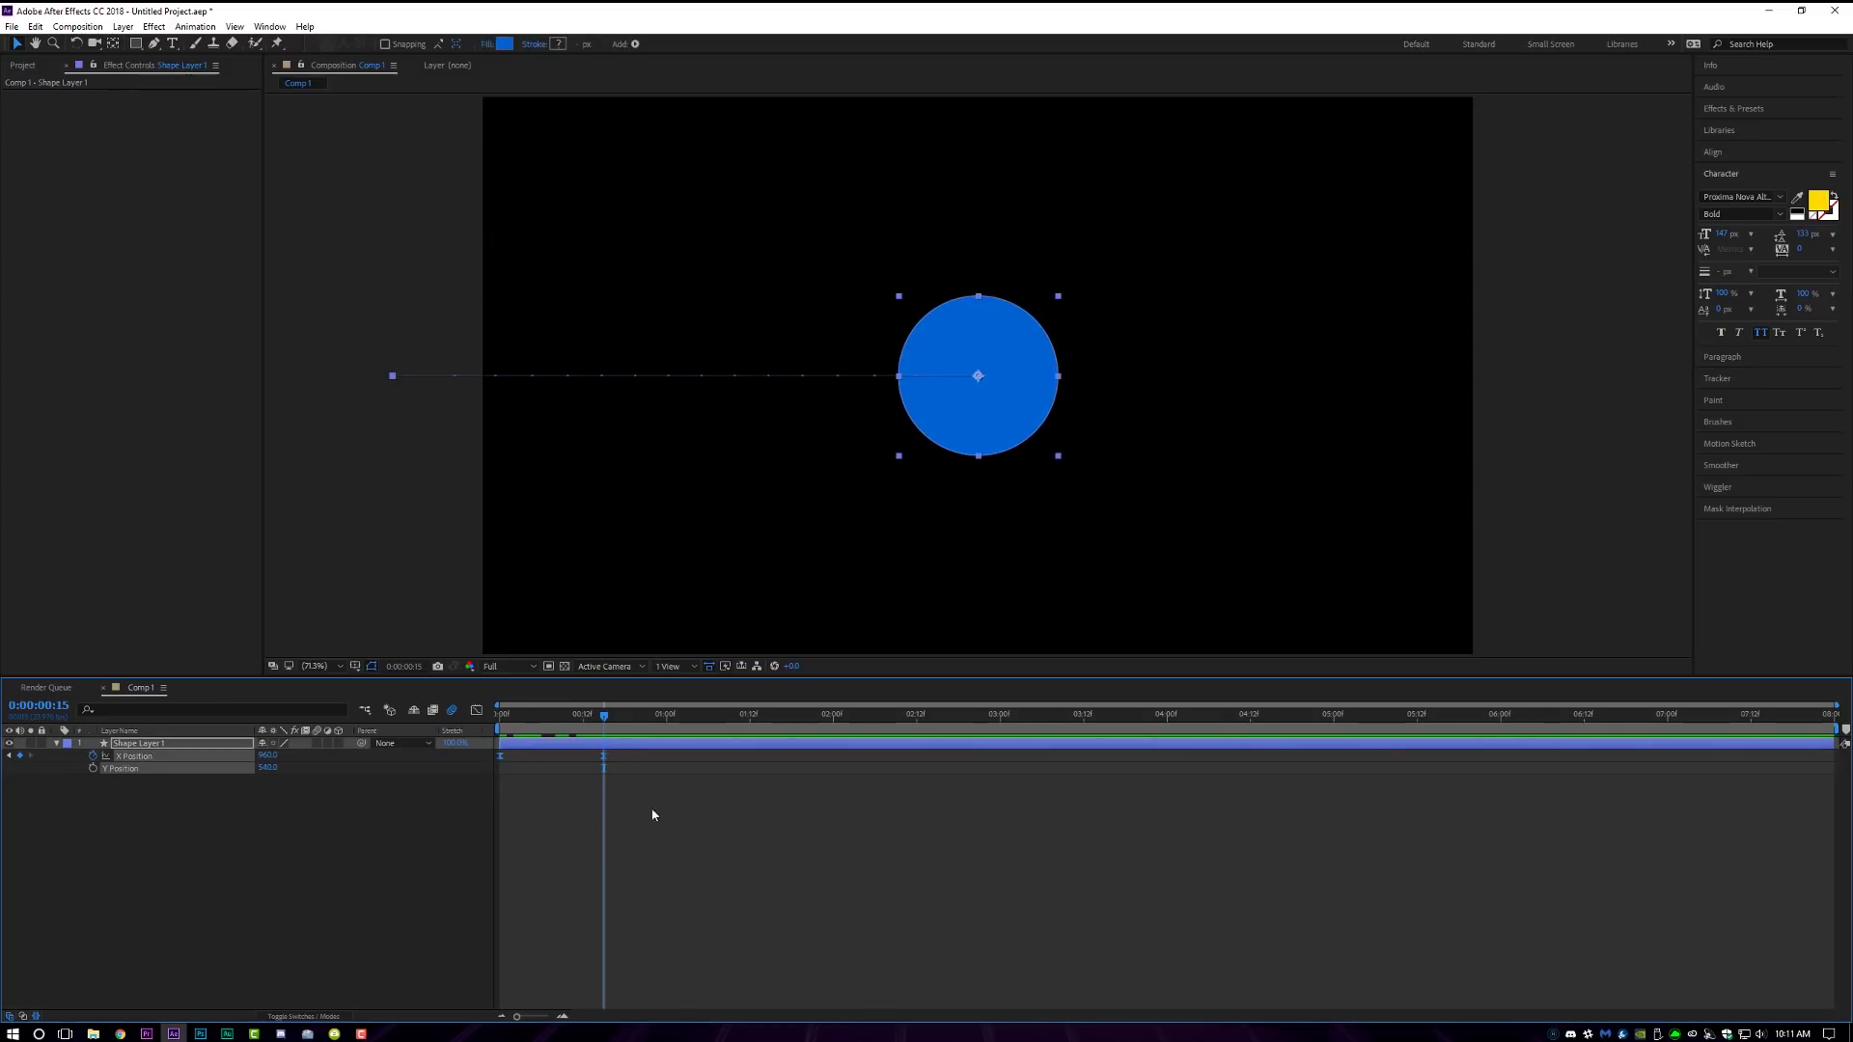
left_click(477, 712)
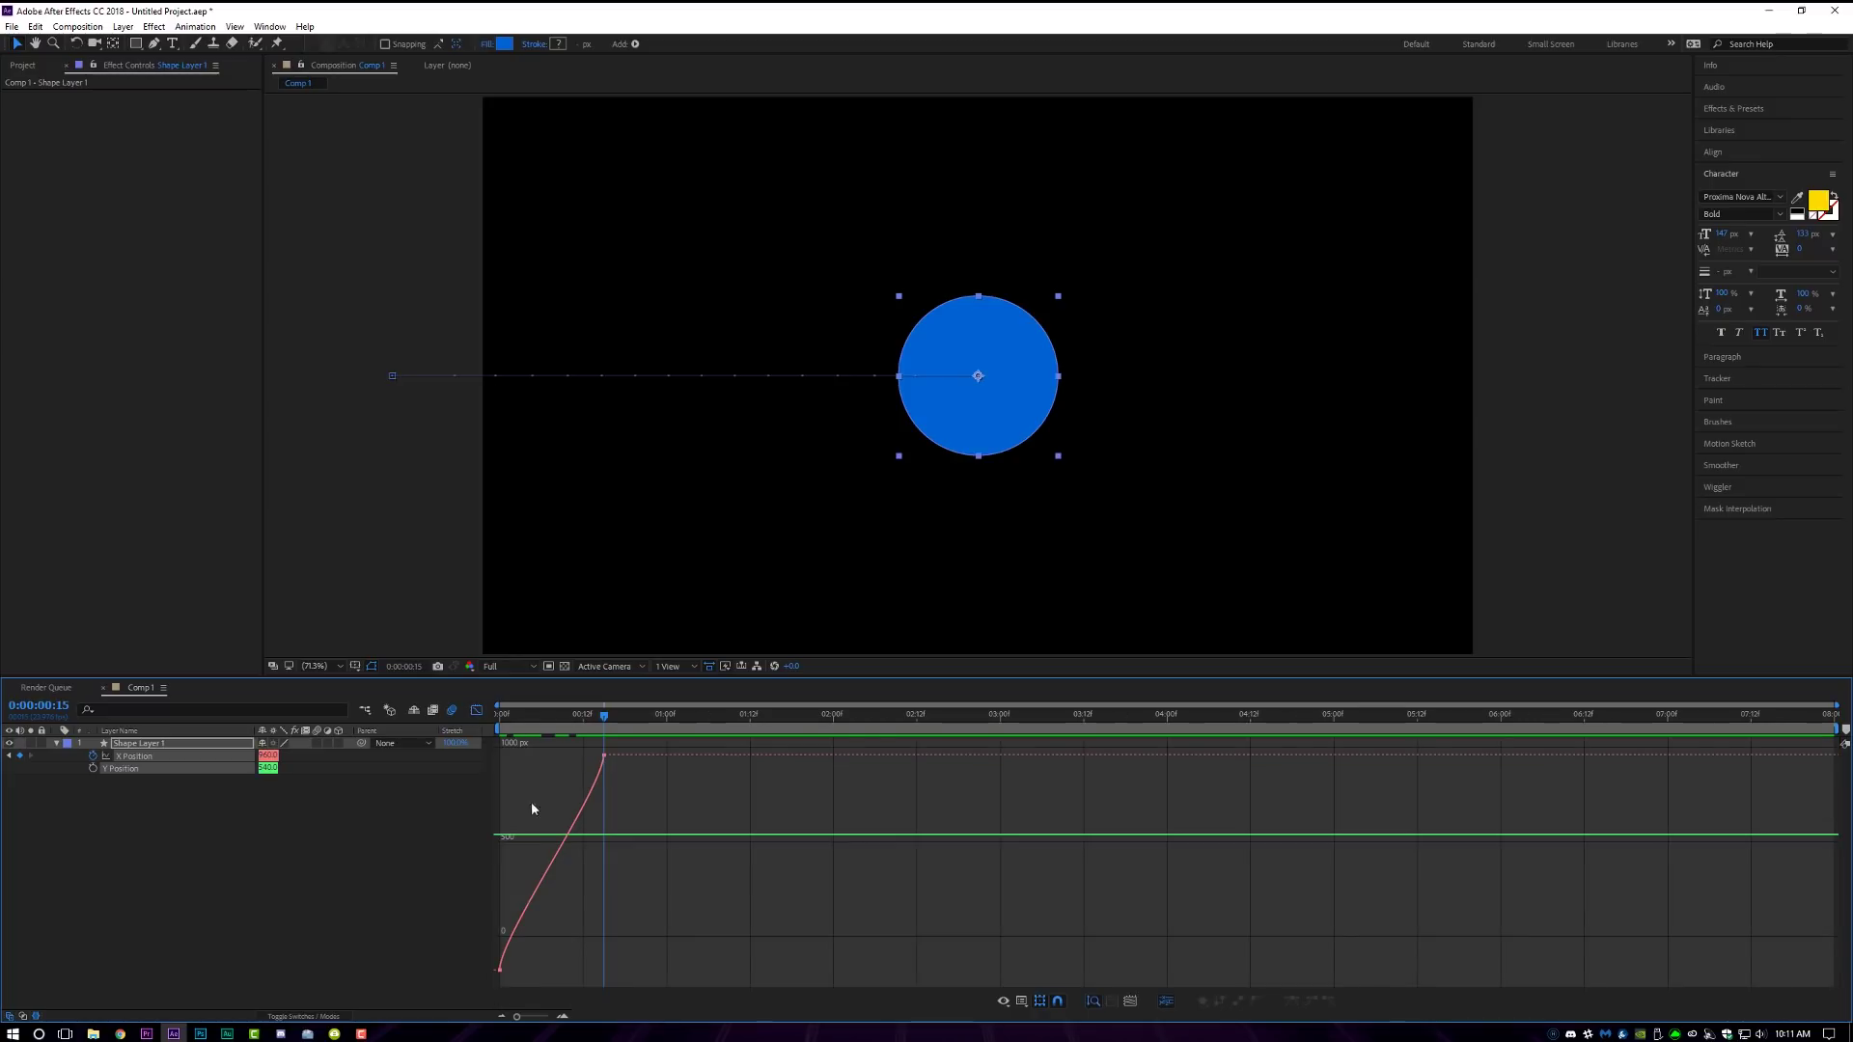
left_click(500, 971)
key("Home")
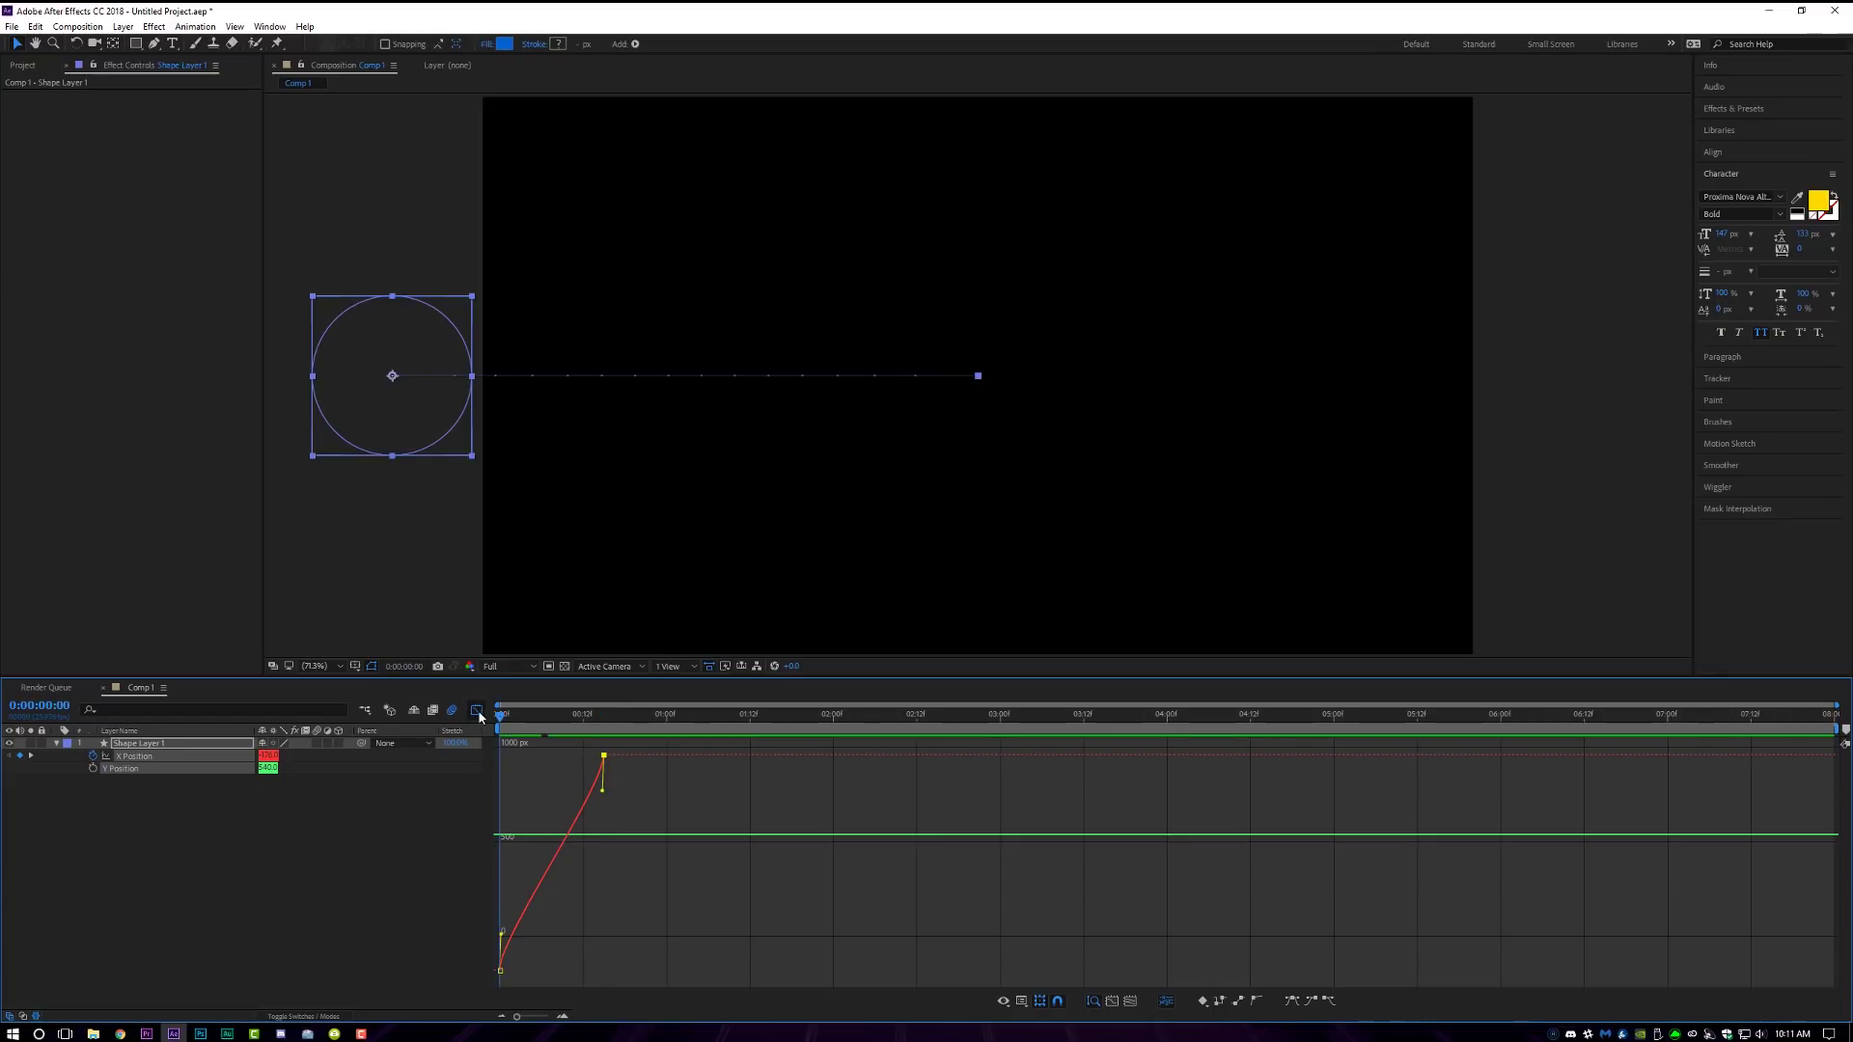
Return from the Graph Editor to the layer bars and play back the X Position animation
left_click(478, 712)
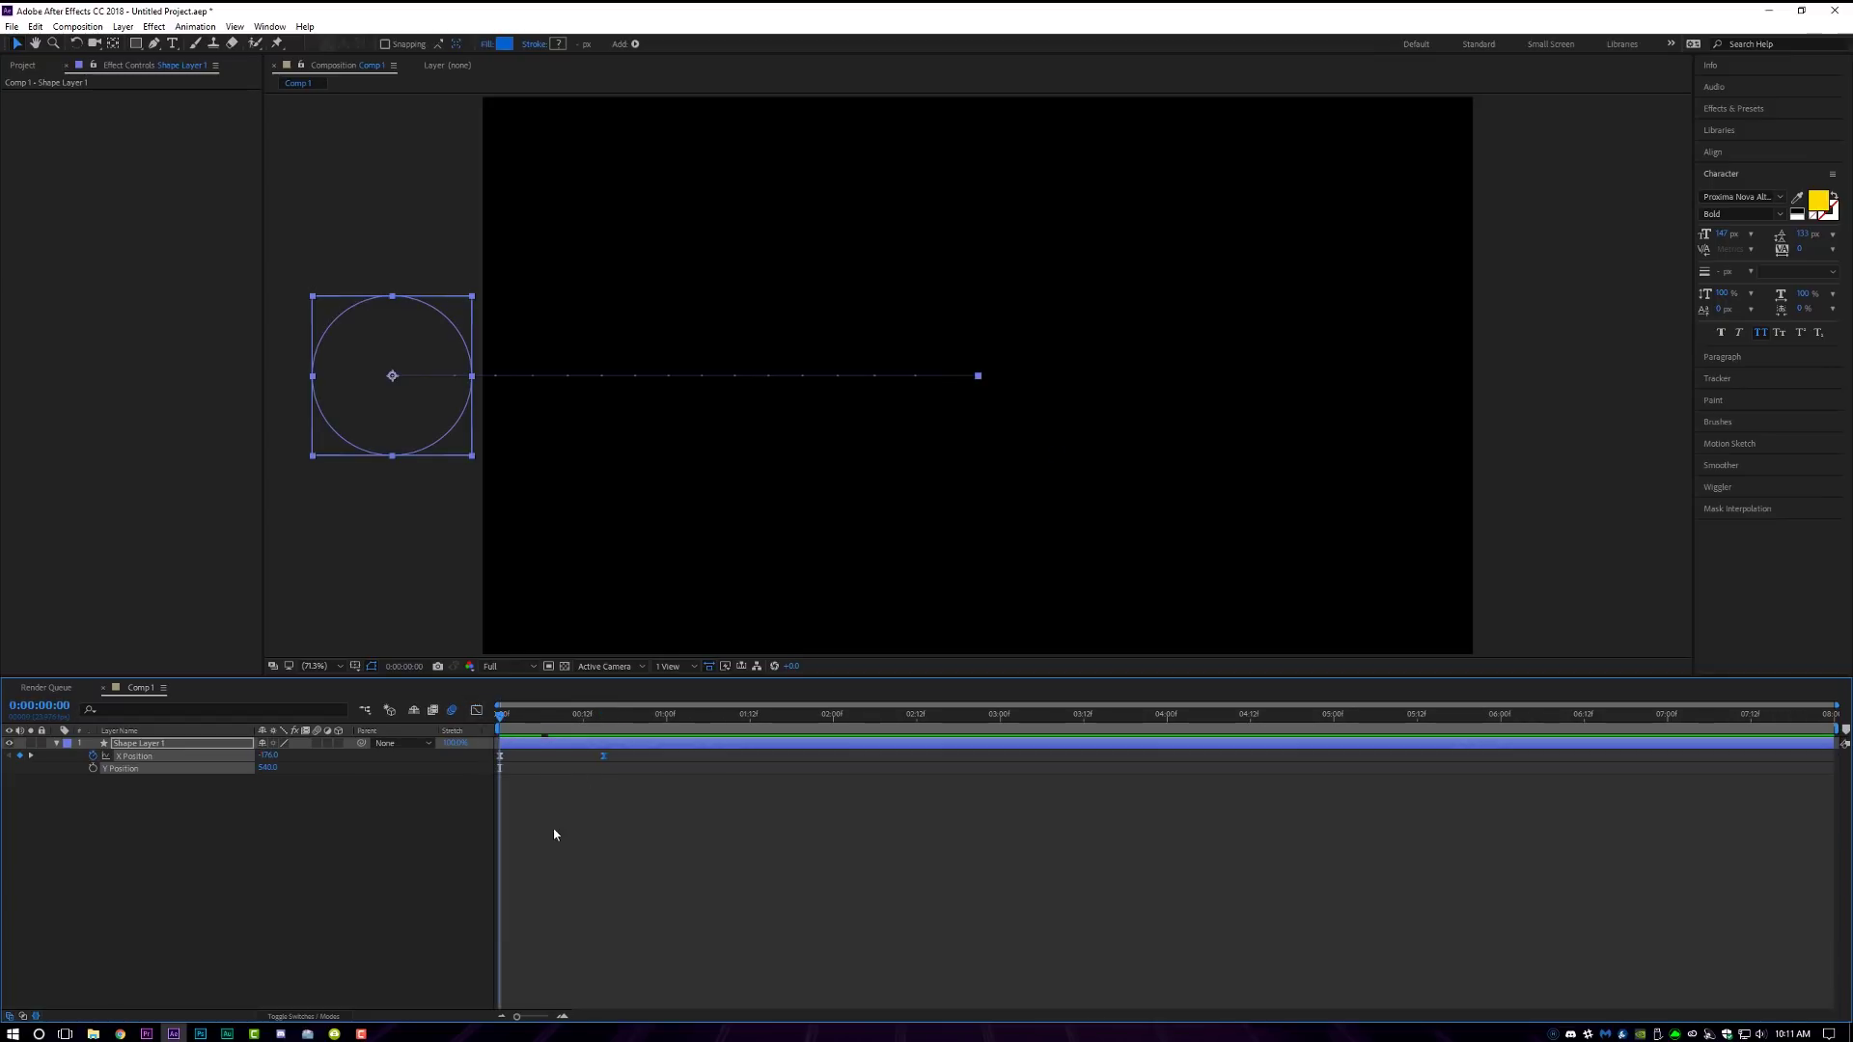
key("space")
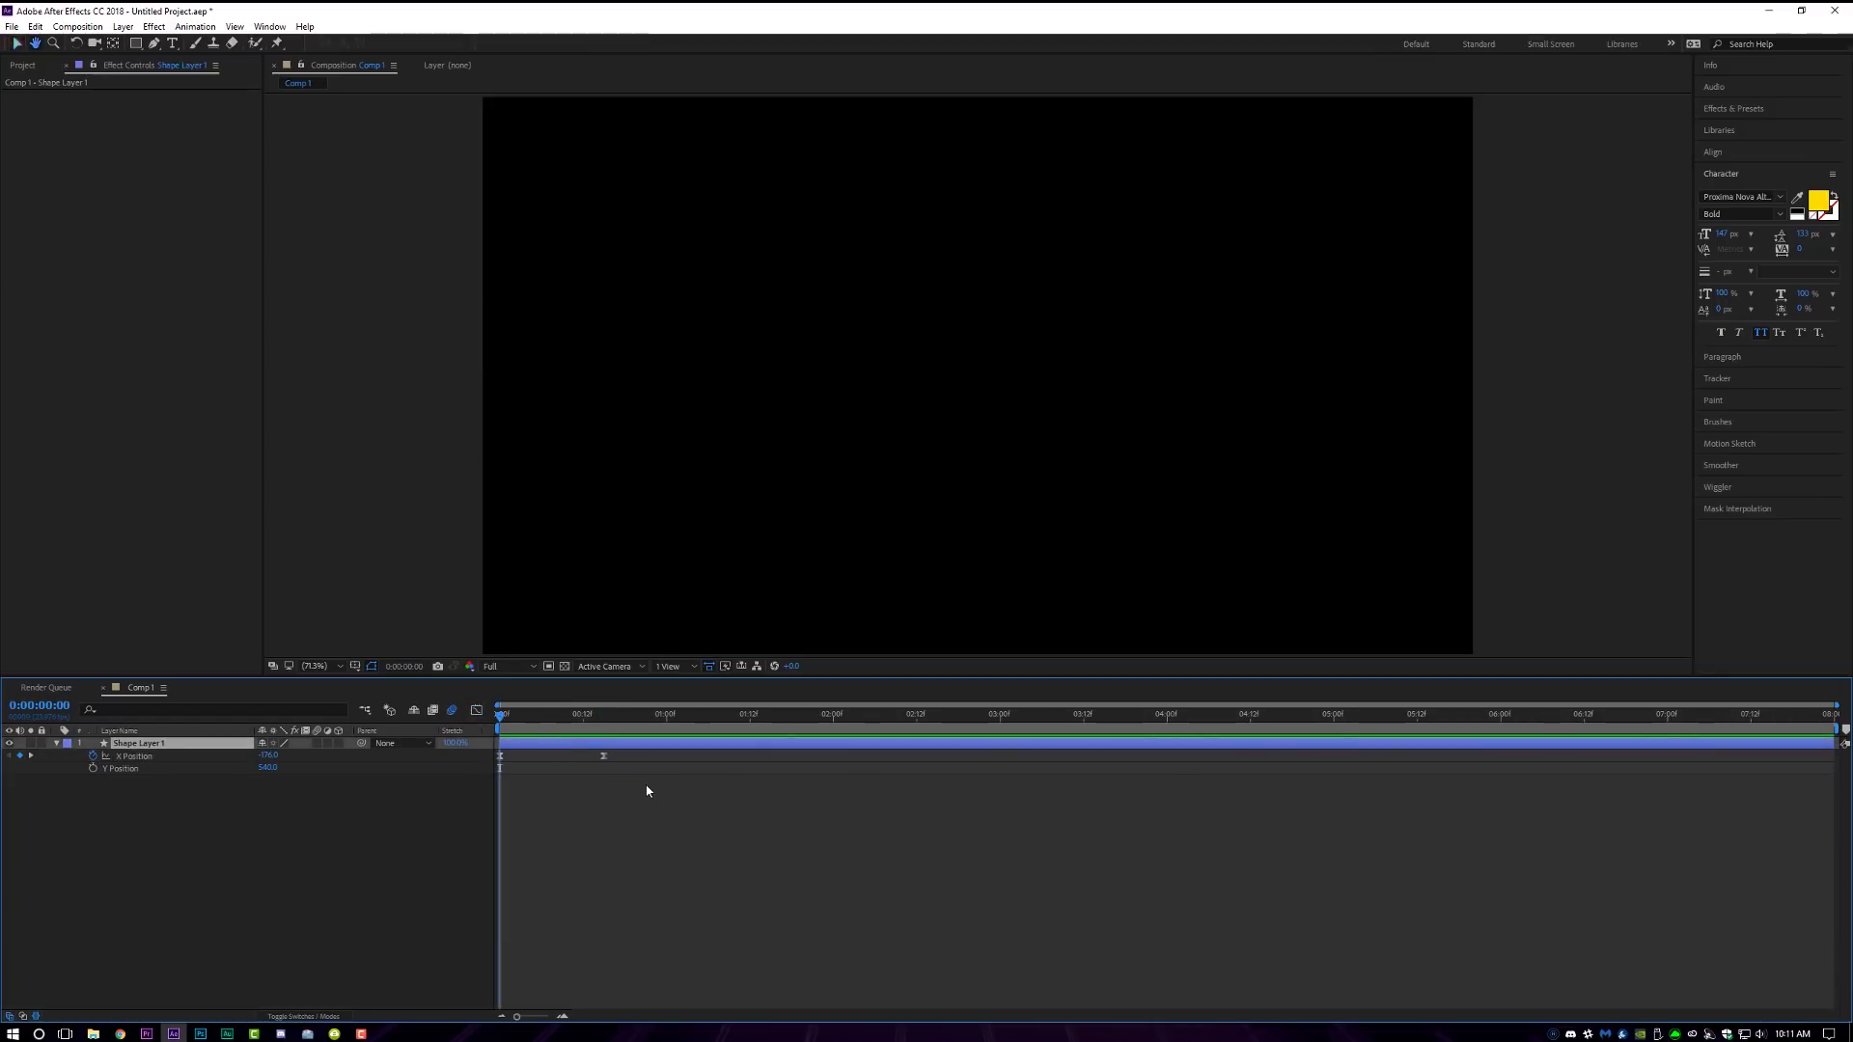
key("space")
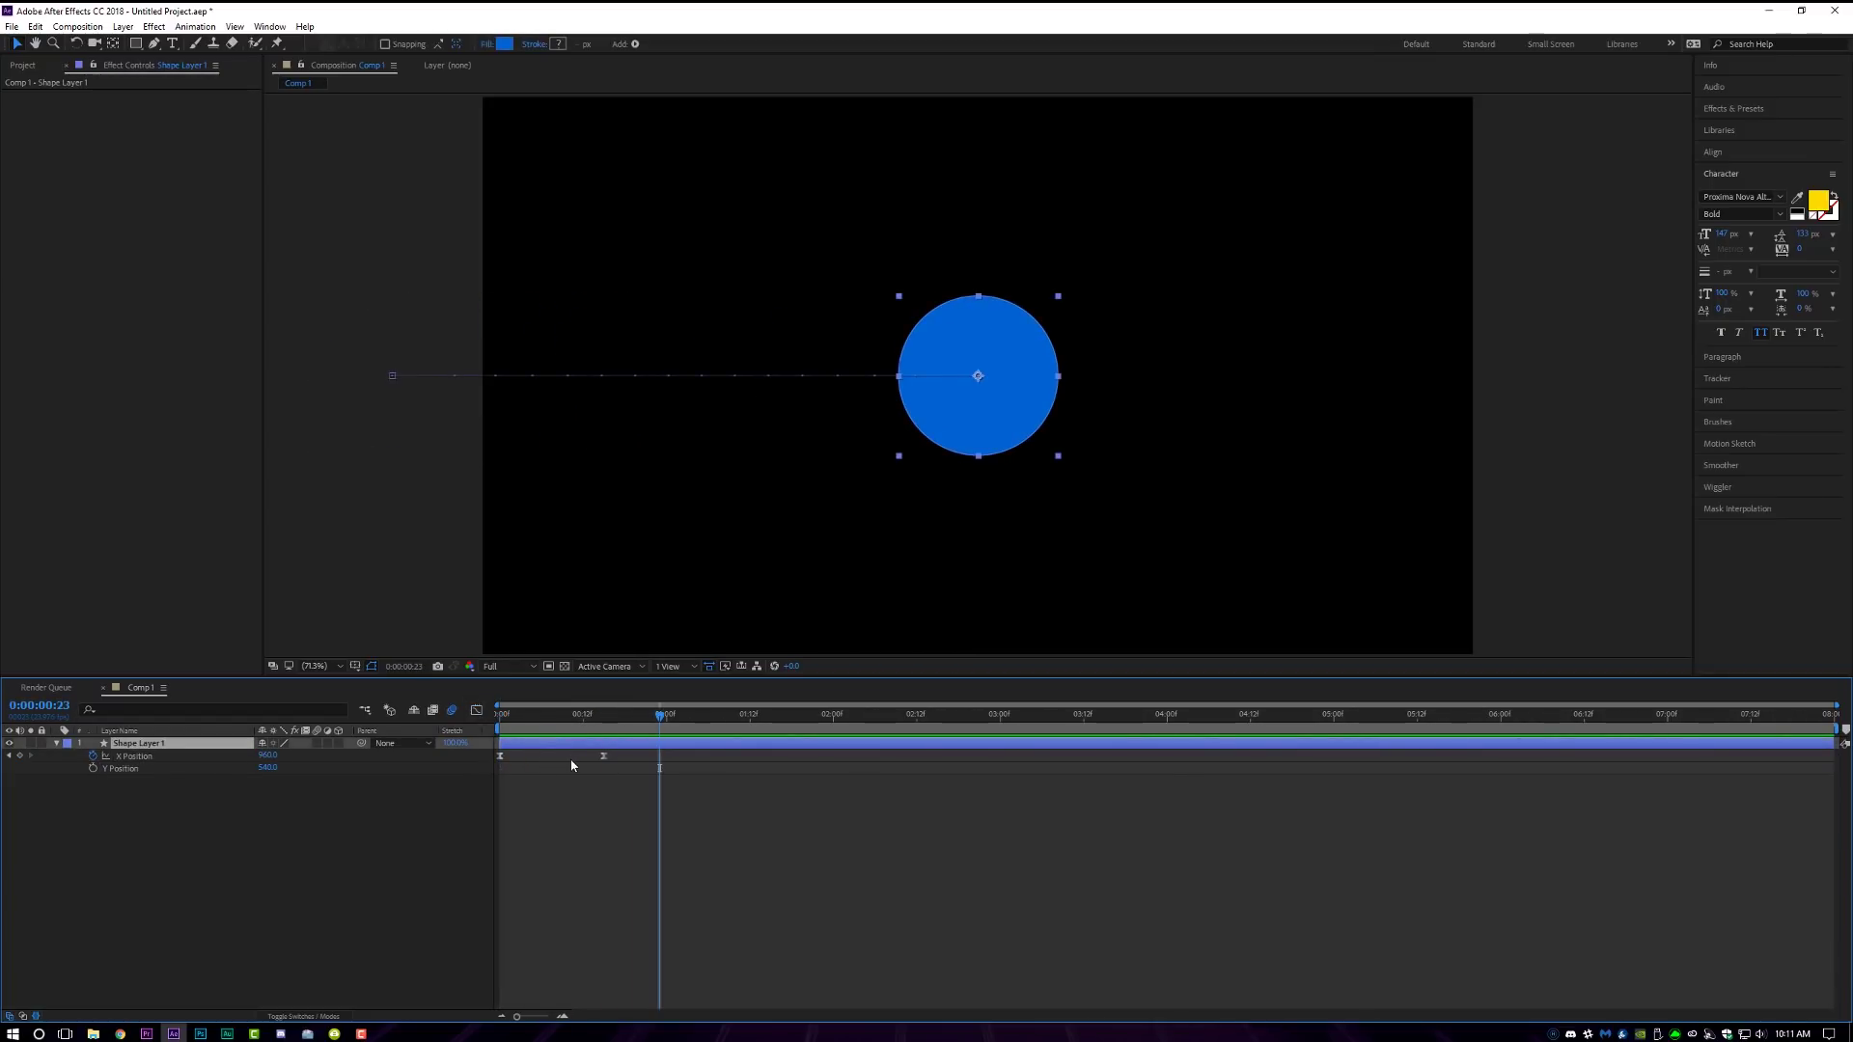
Duplicate Shape Layer 1 with the original hidden, and select both X Position keyframes of the copy
key("ctrl+d")
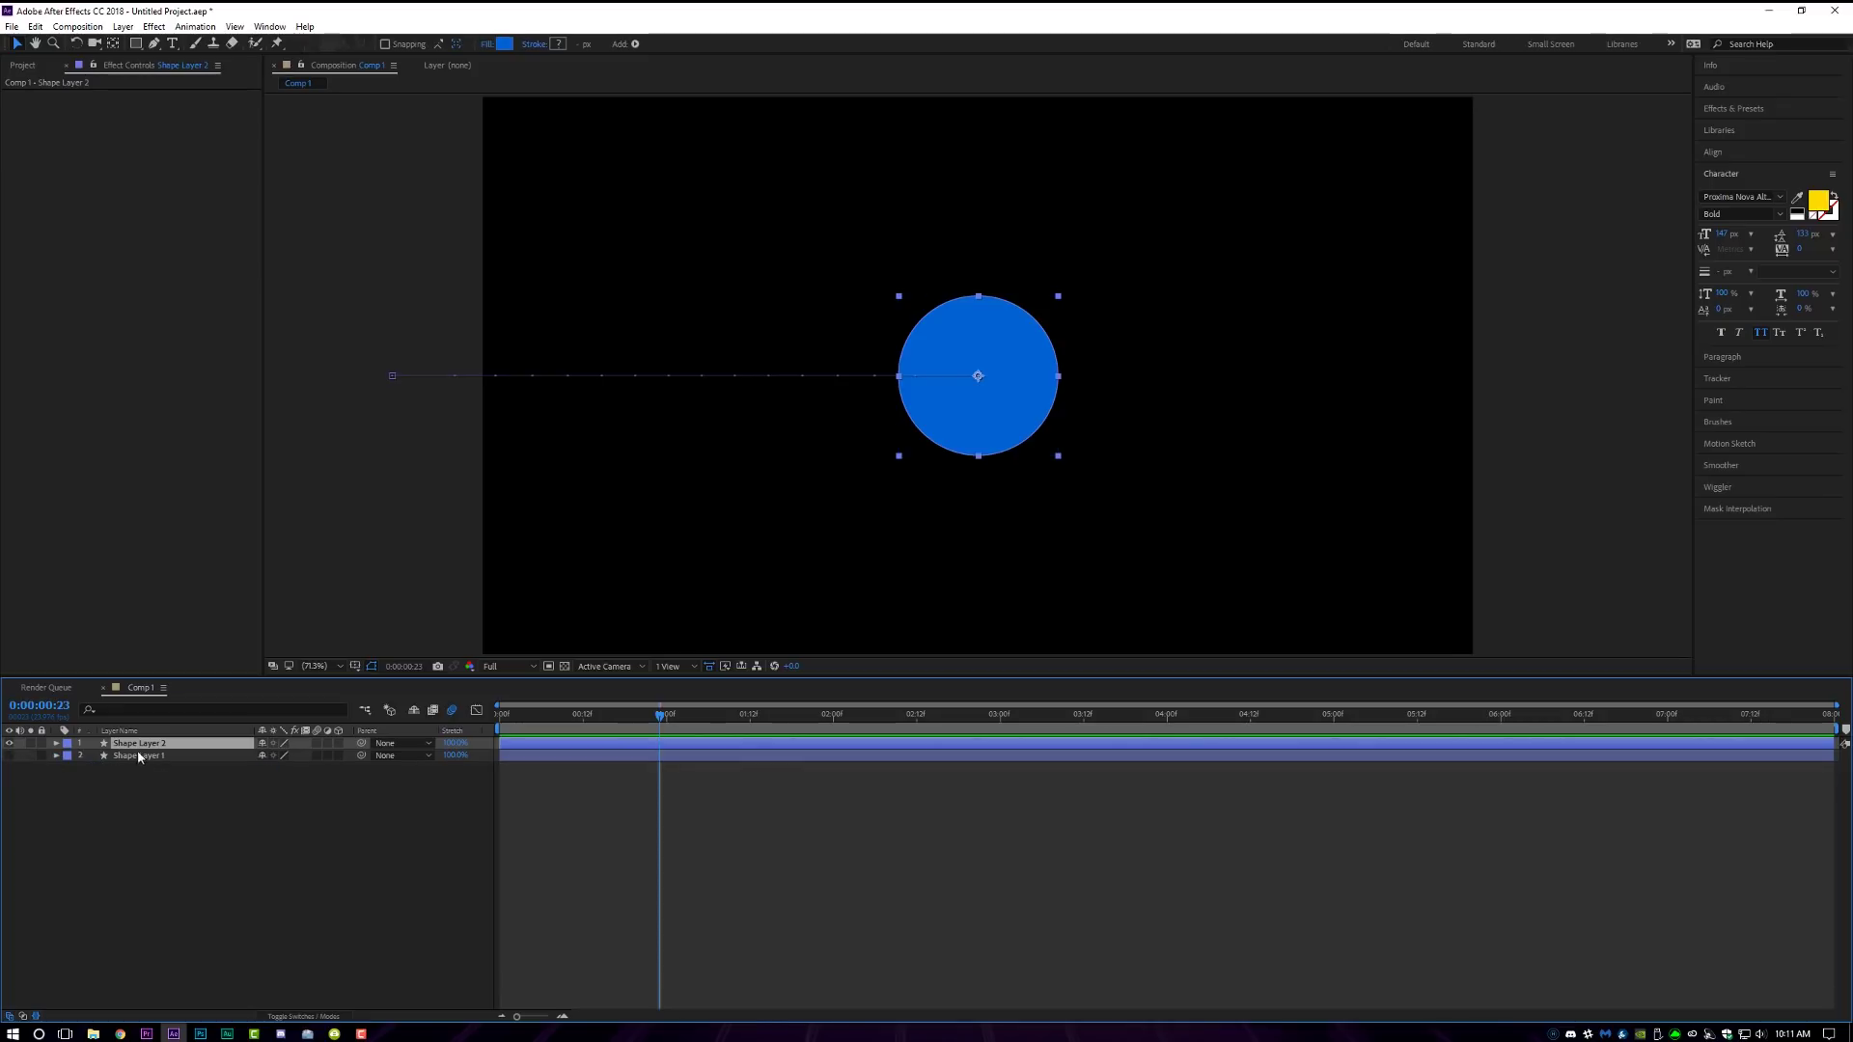
key("u")
left_click_drag(612, 757, 488, 774)
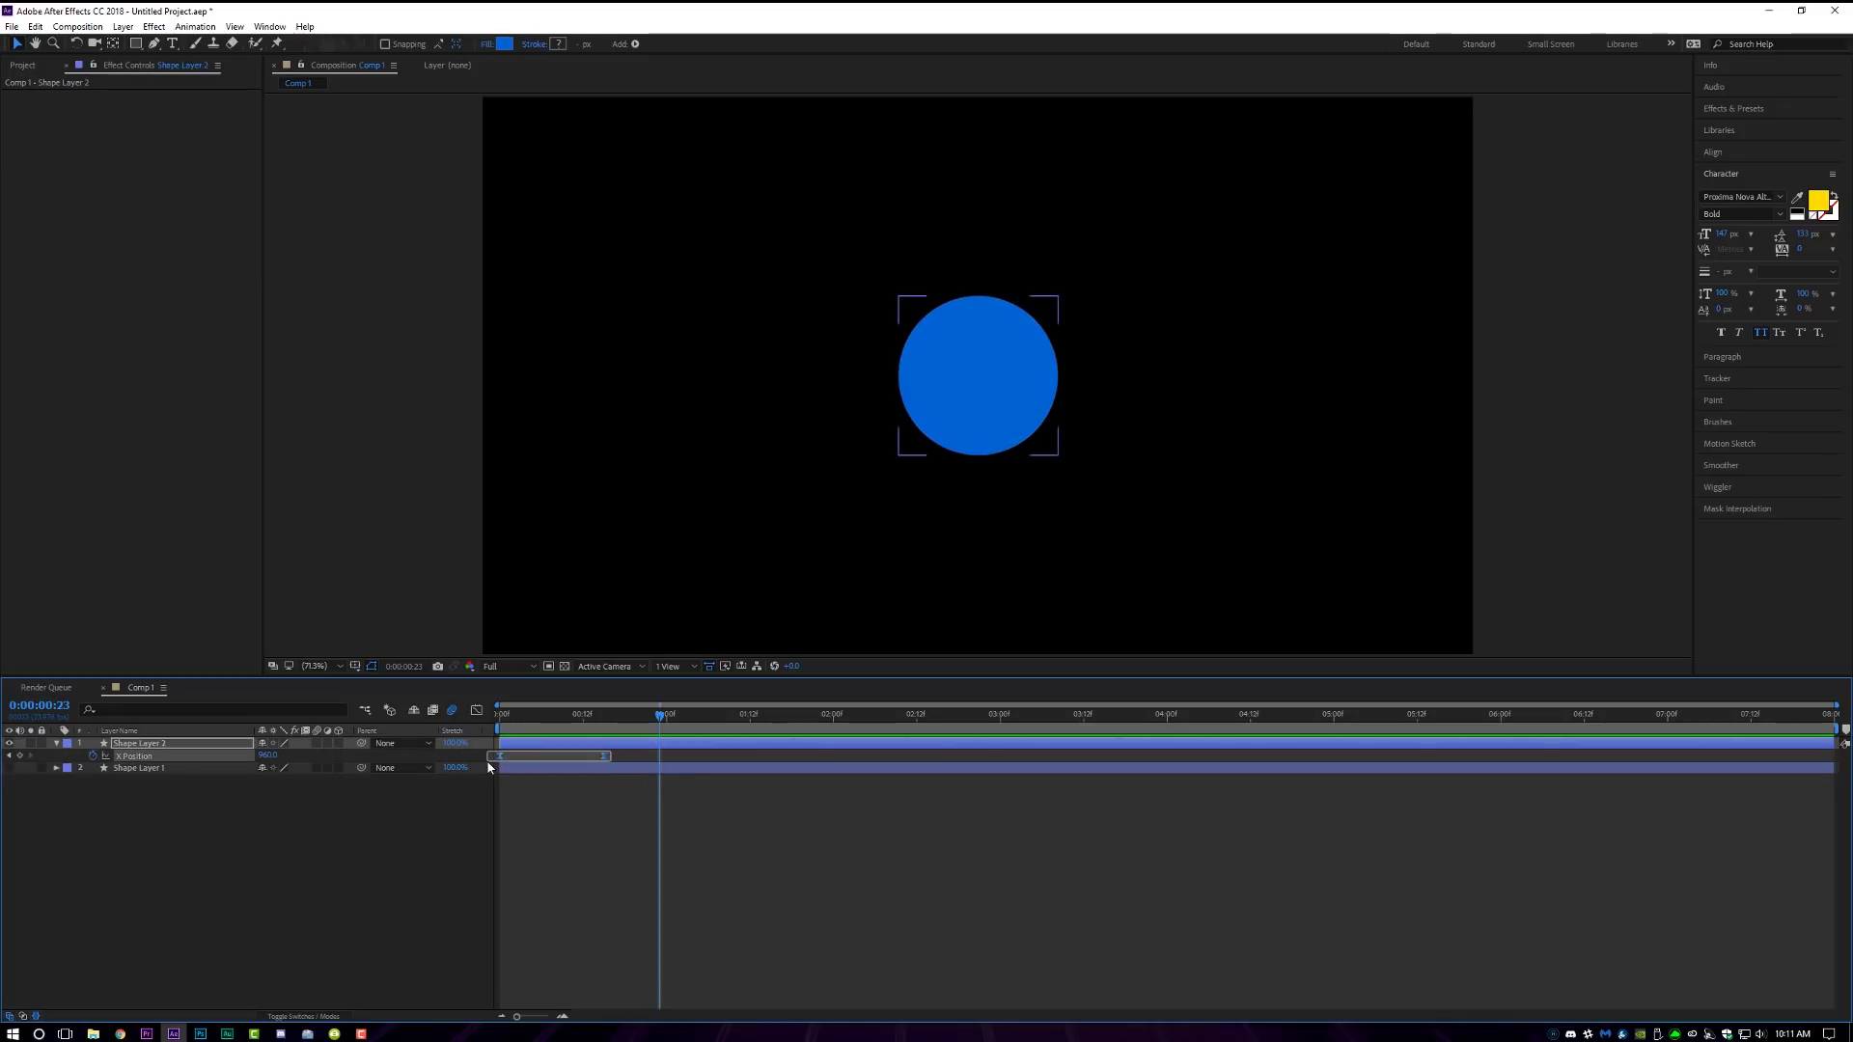
Reshape Shape Layer 2's X Position curve in the Graph Editor to rise steeply from the first keyframe and flatten gradually into the last one
left_click(476, 709)
mouse_move(501, 970)
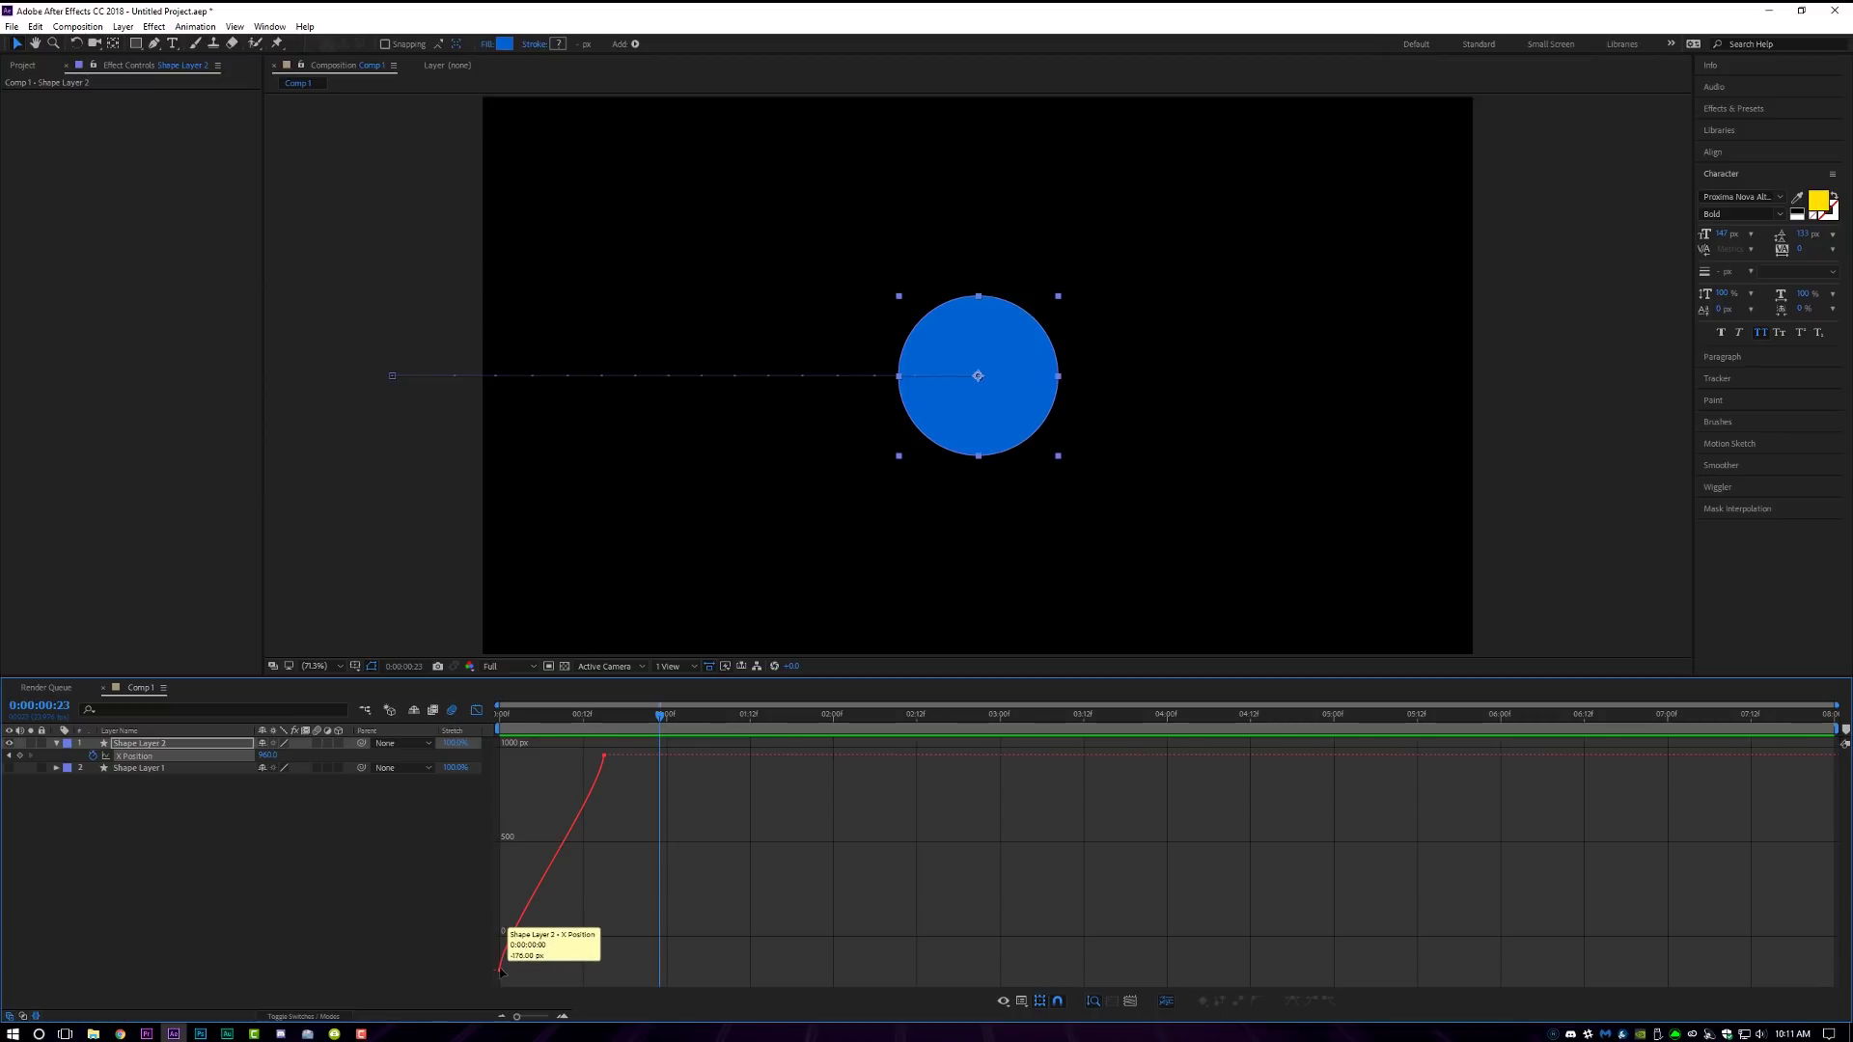
left_click(501, 970)
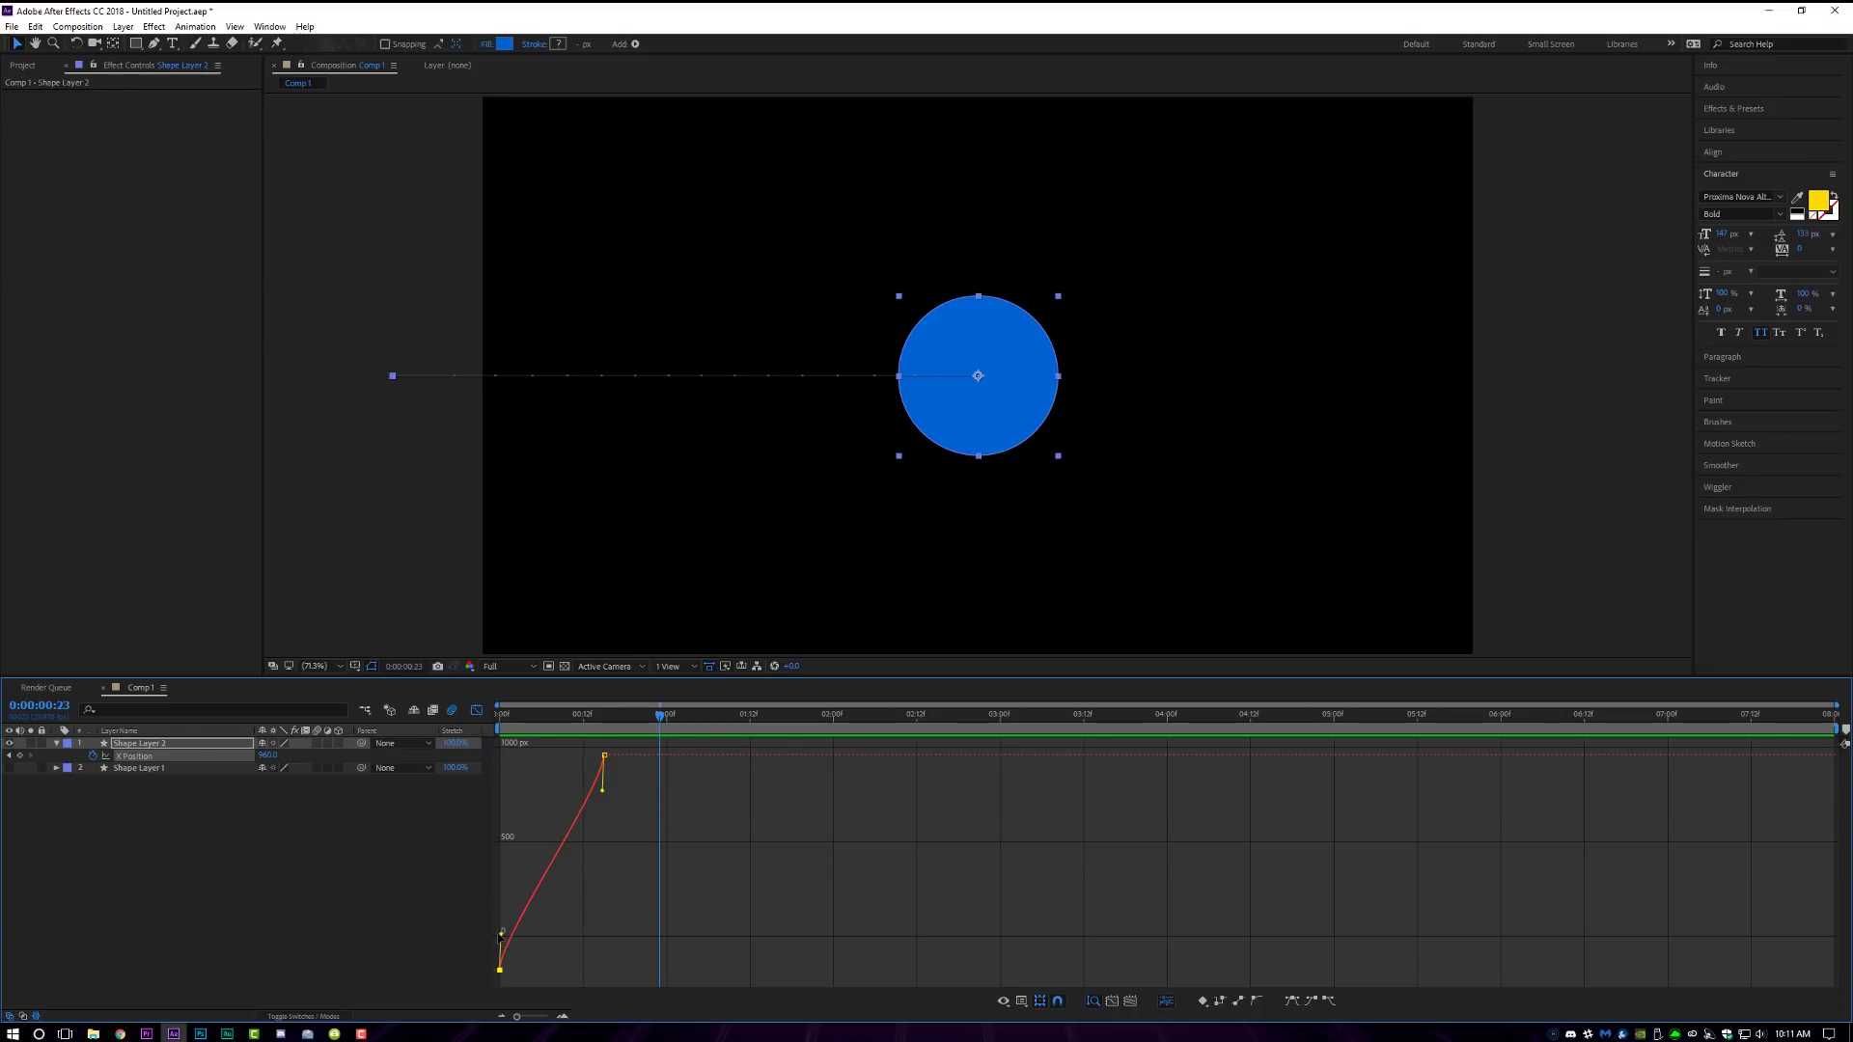
left_click_drag(502, 933, 490, 823)
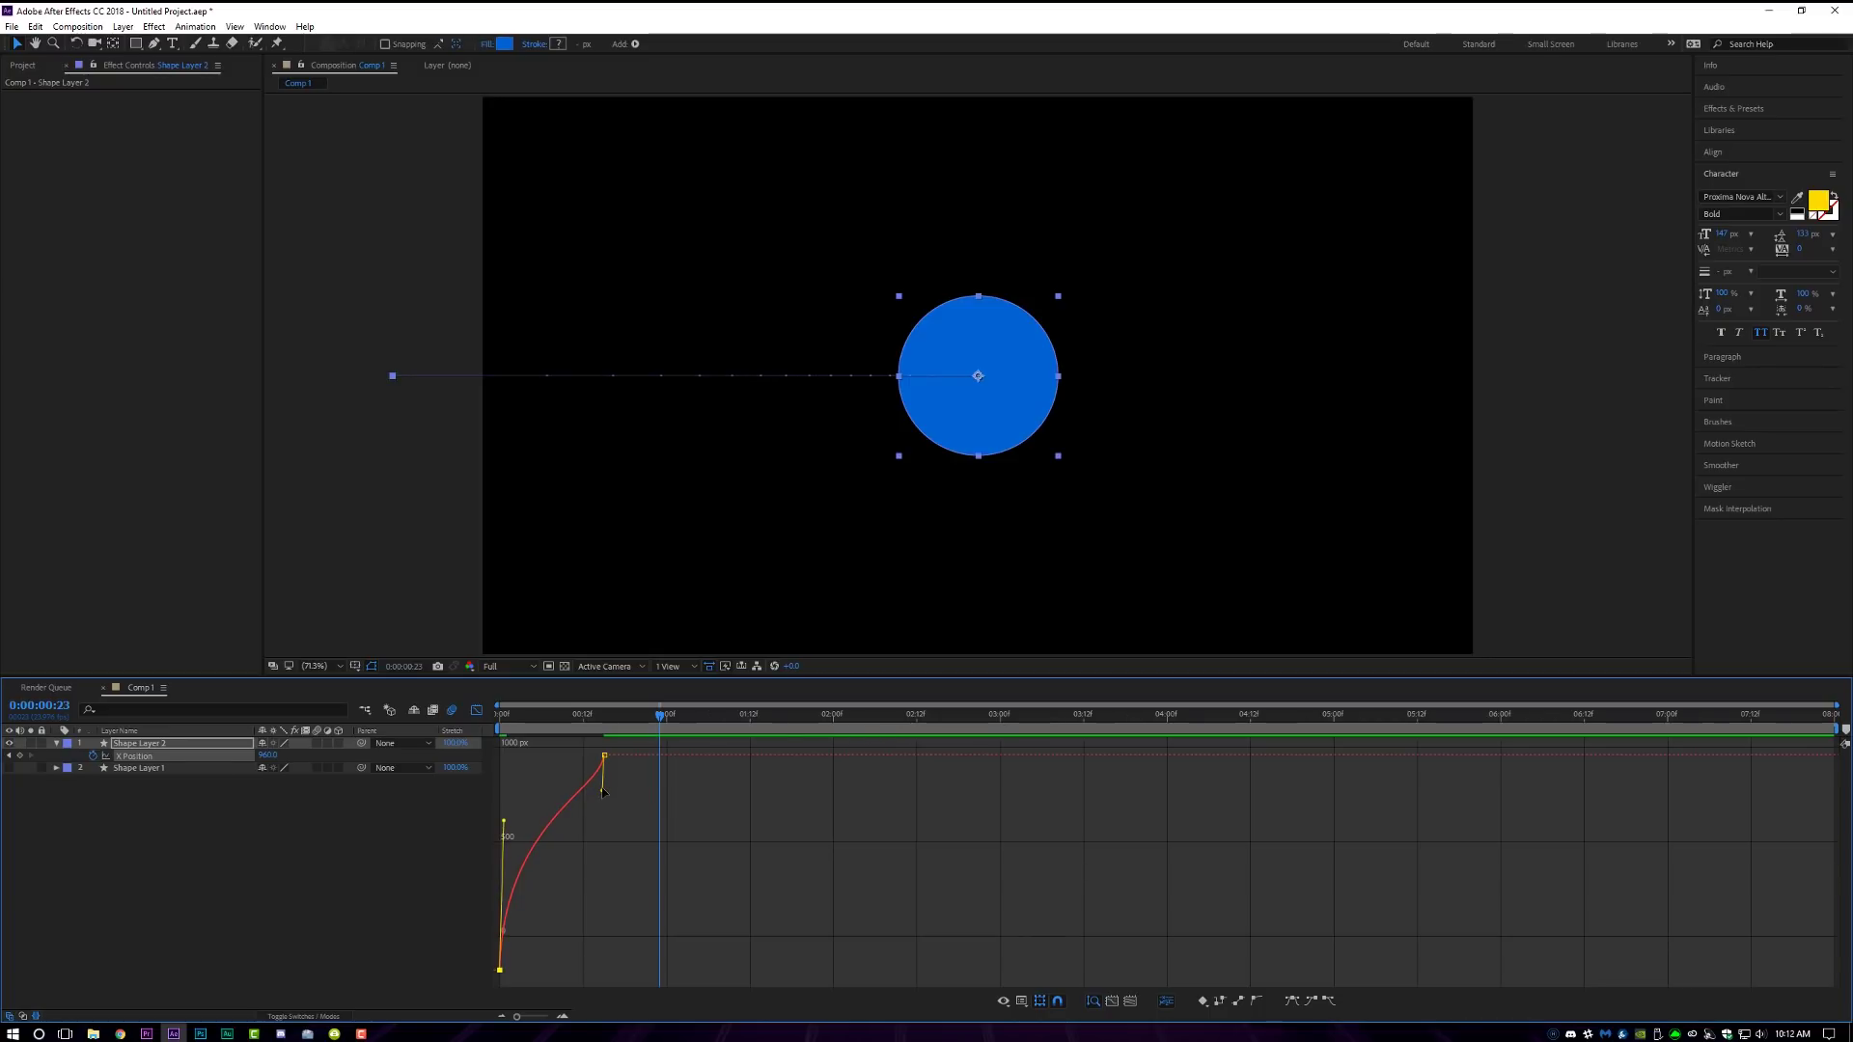
left_click_drag(603, 792, 540, 755)
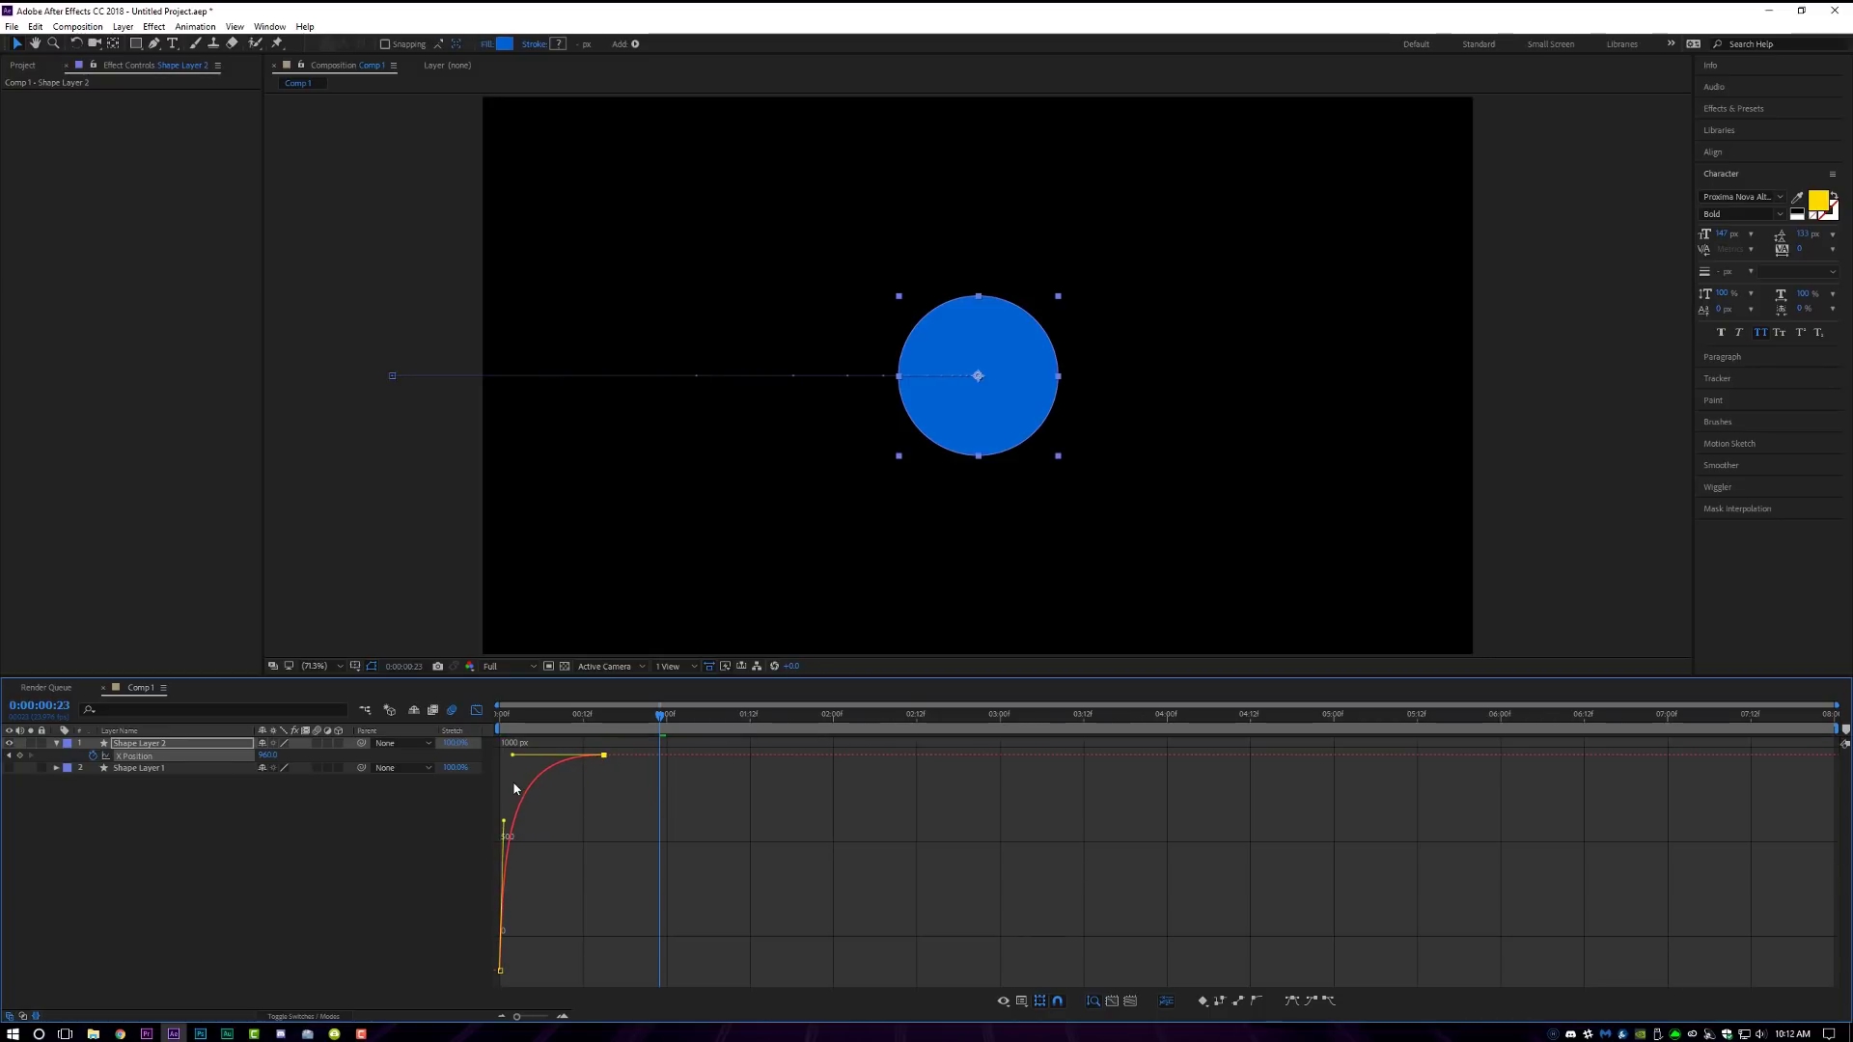
left_click_drag(570, 757, 568, 755)
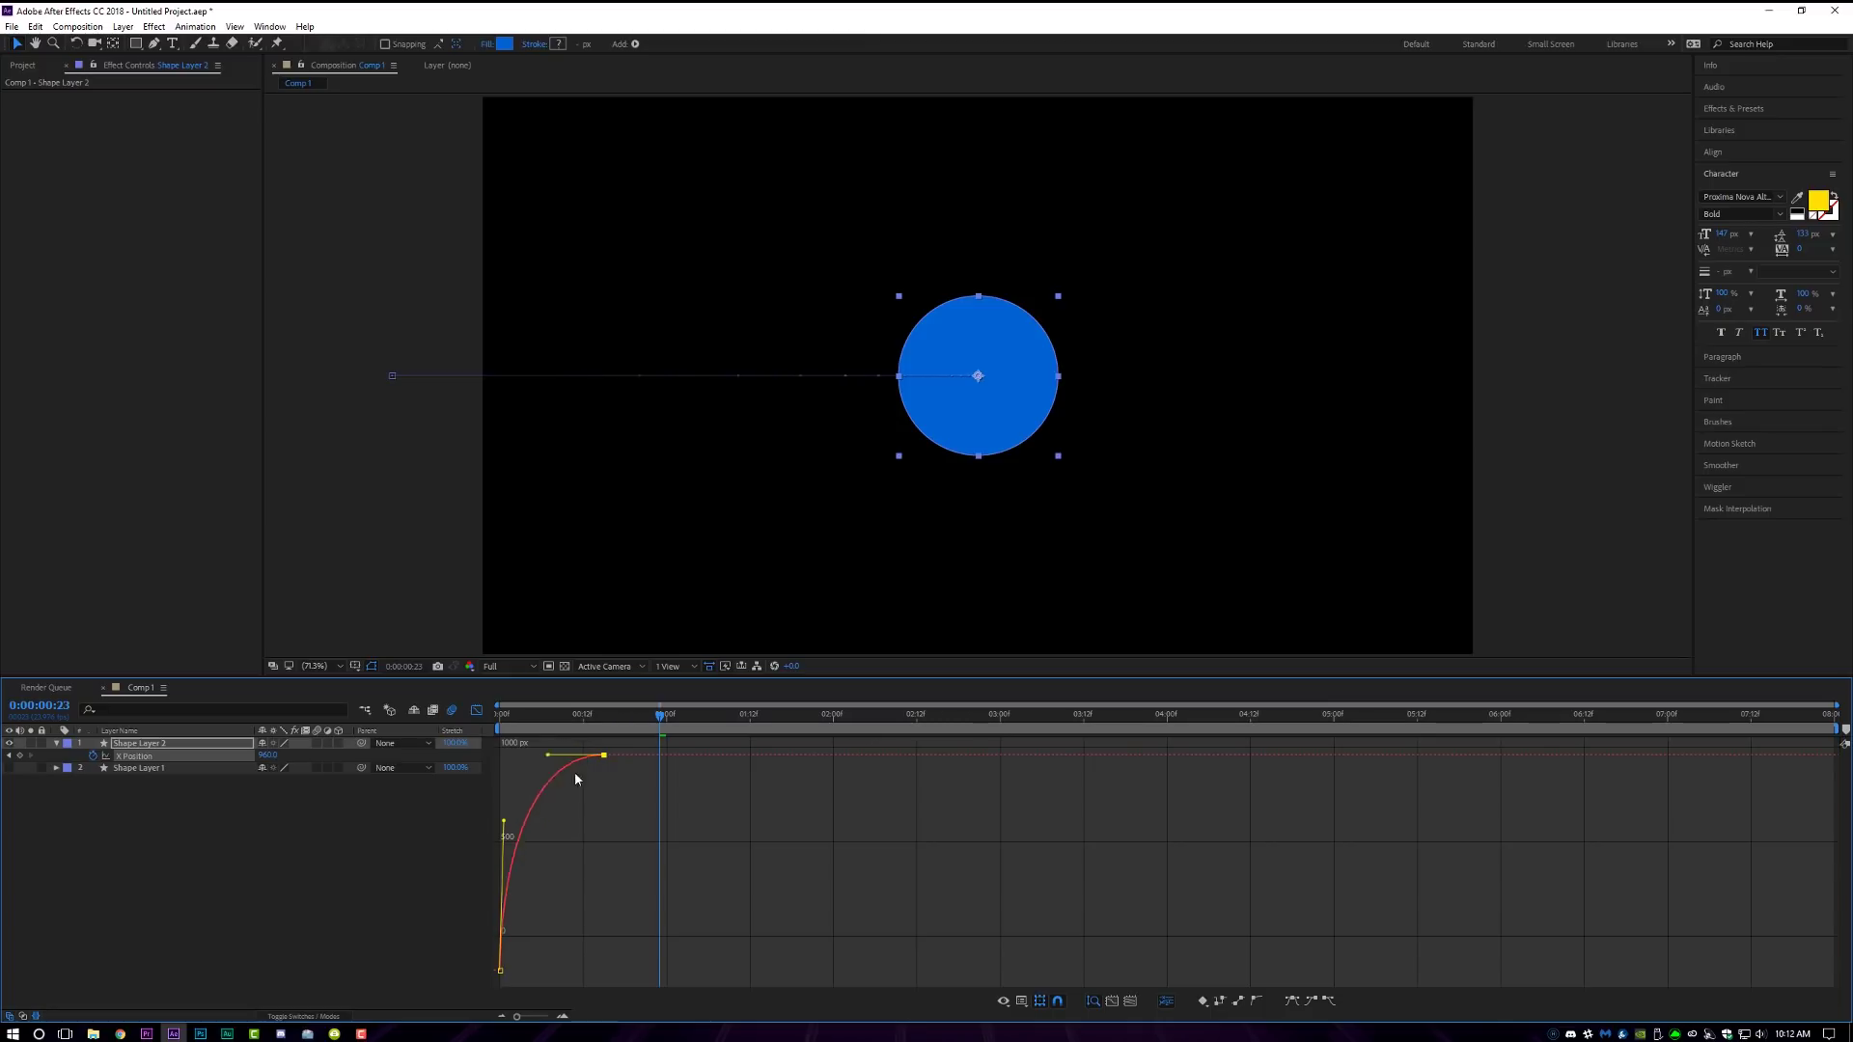
left_click_drag(553, 756, 515, 787)
Play back the fast-start, slow-stop X Position animation several times from the first frame
key("space")
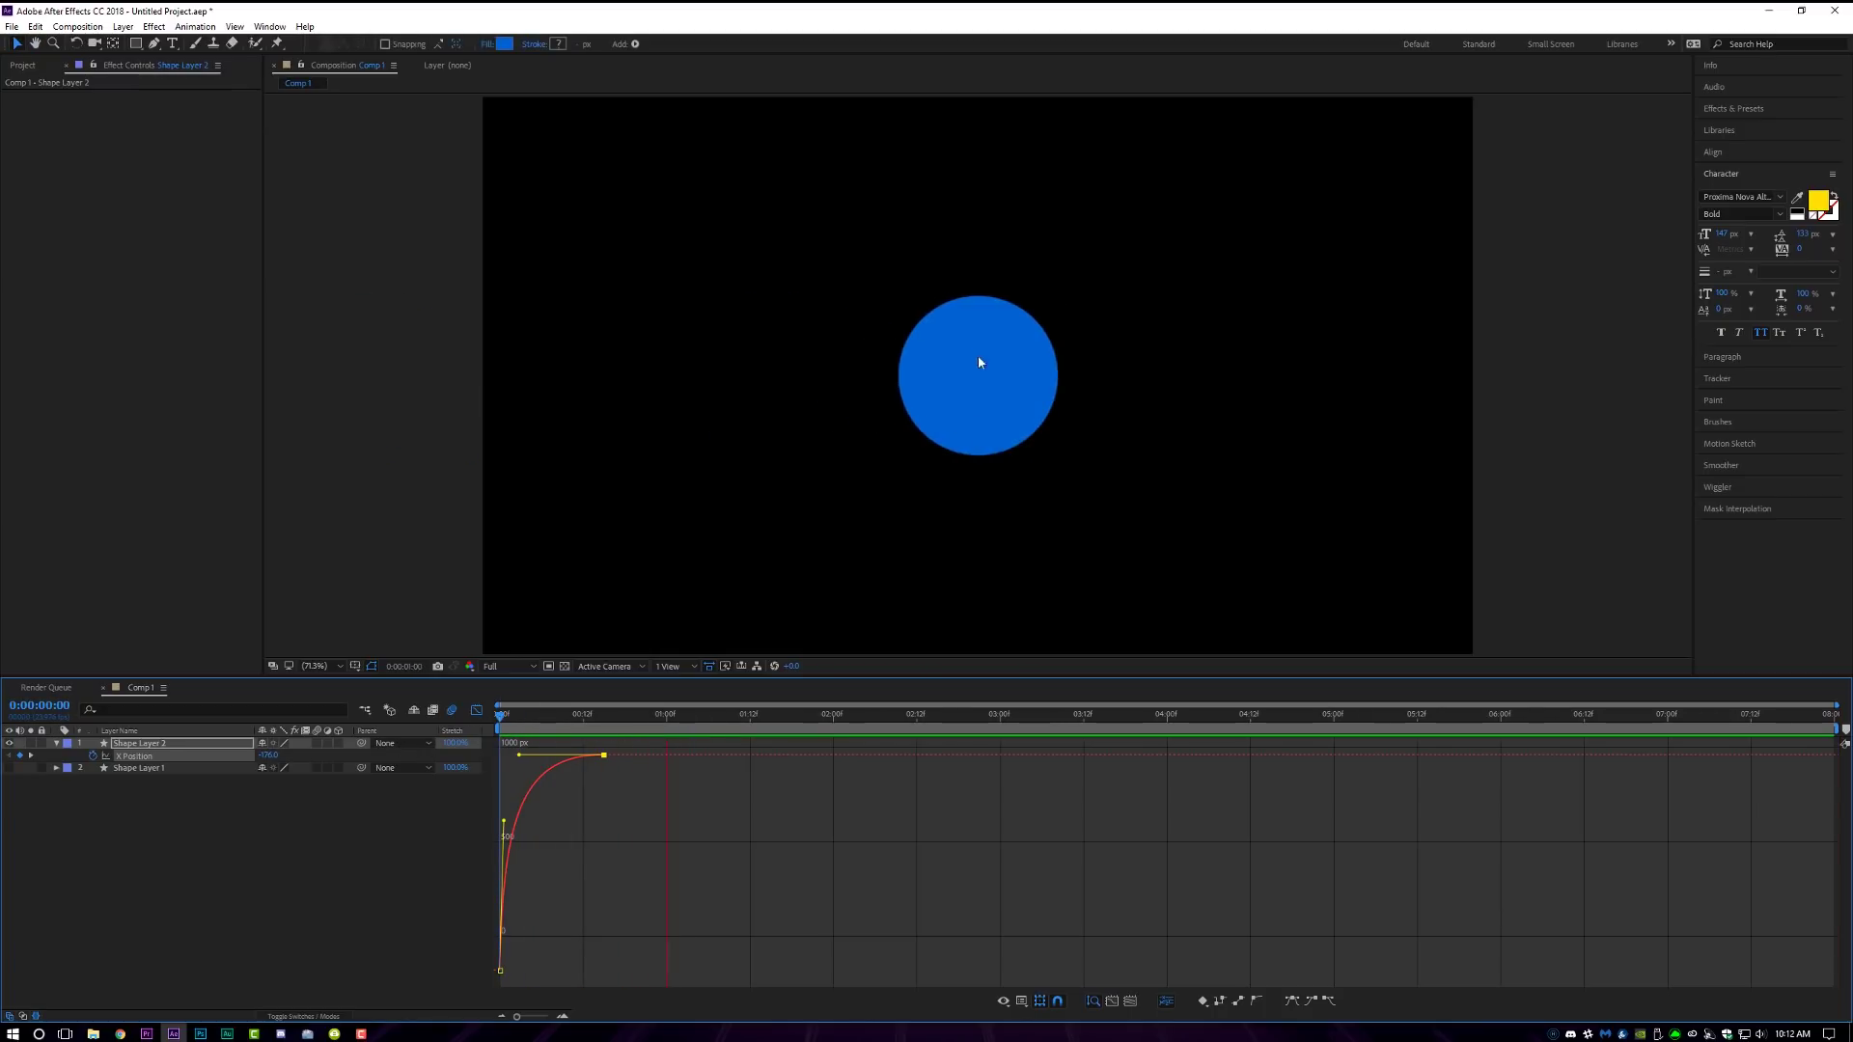
key("space")
key("space")
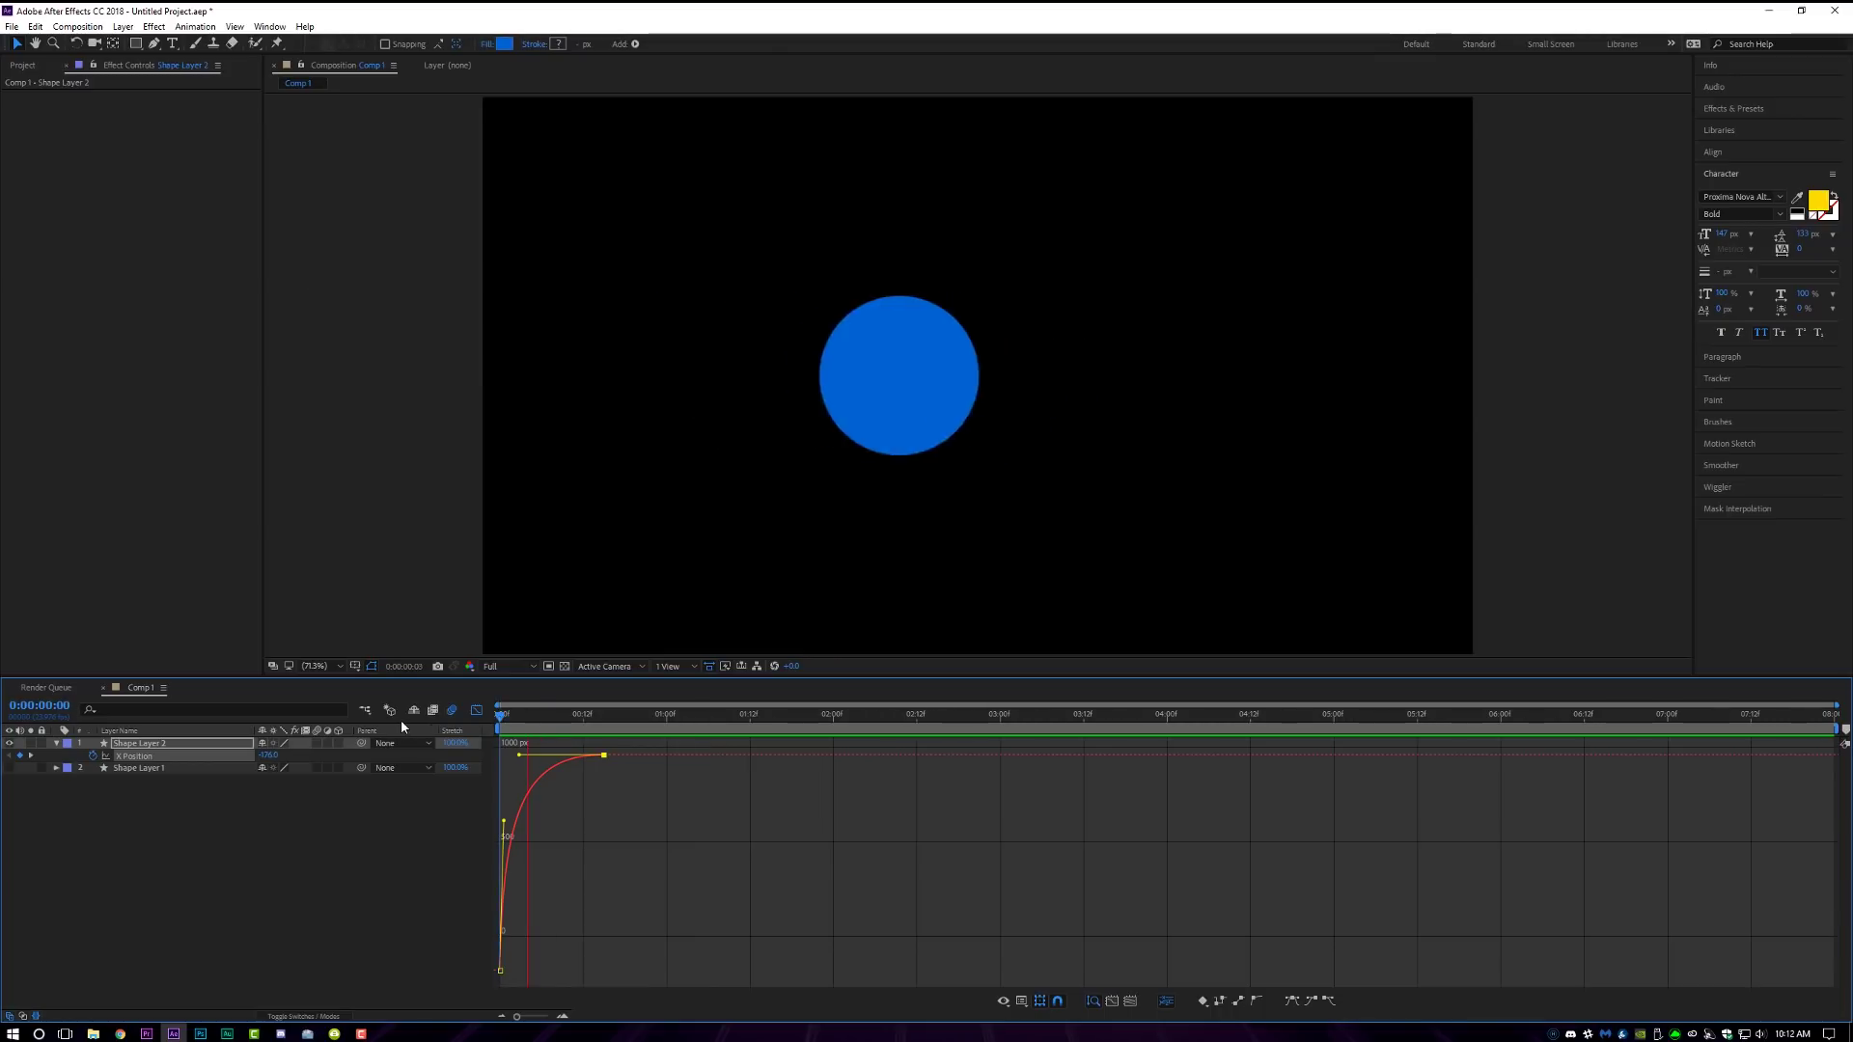
key("space")
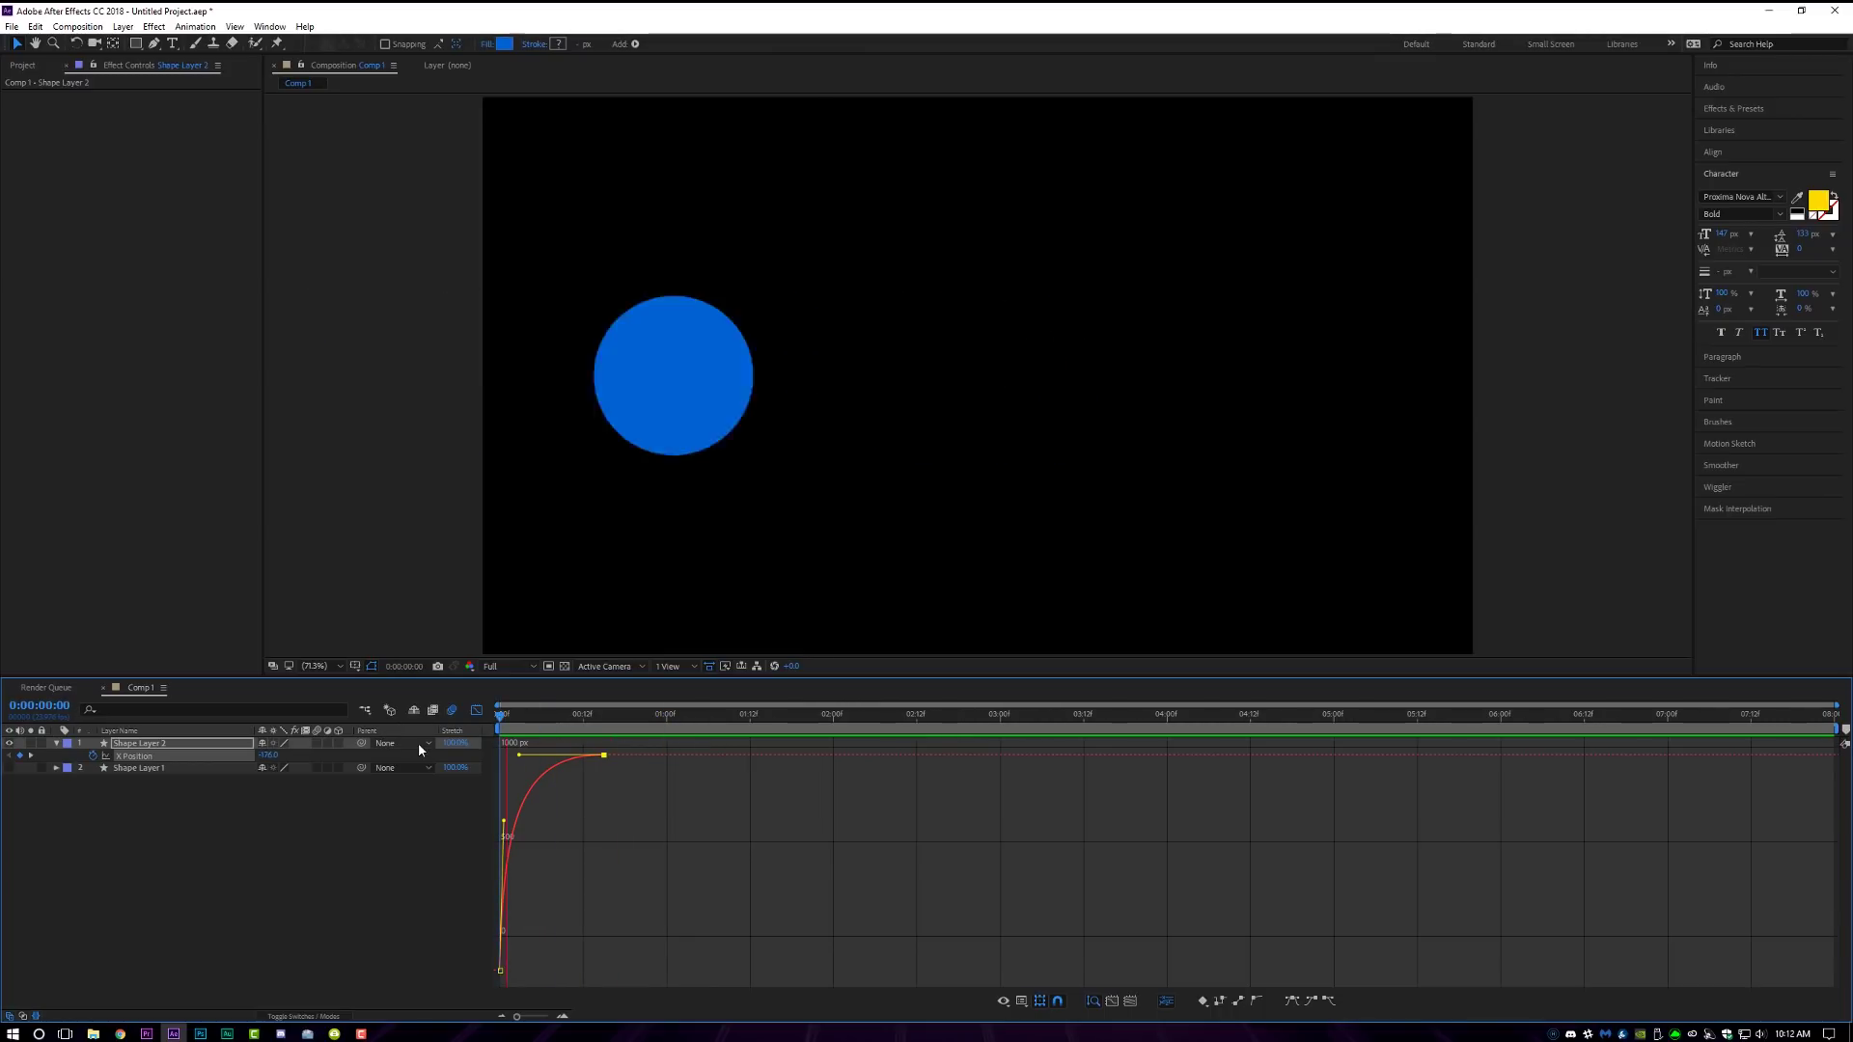
Return to the layer bars, make Shape Layer 1 visible, and play both circles together to compare their motion
key("space")
key("space")
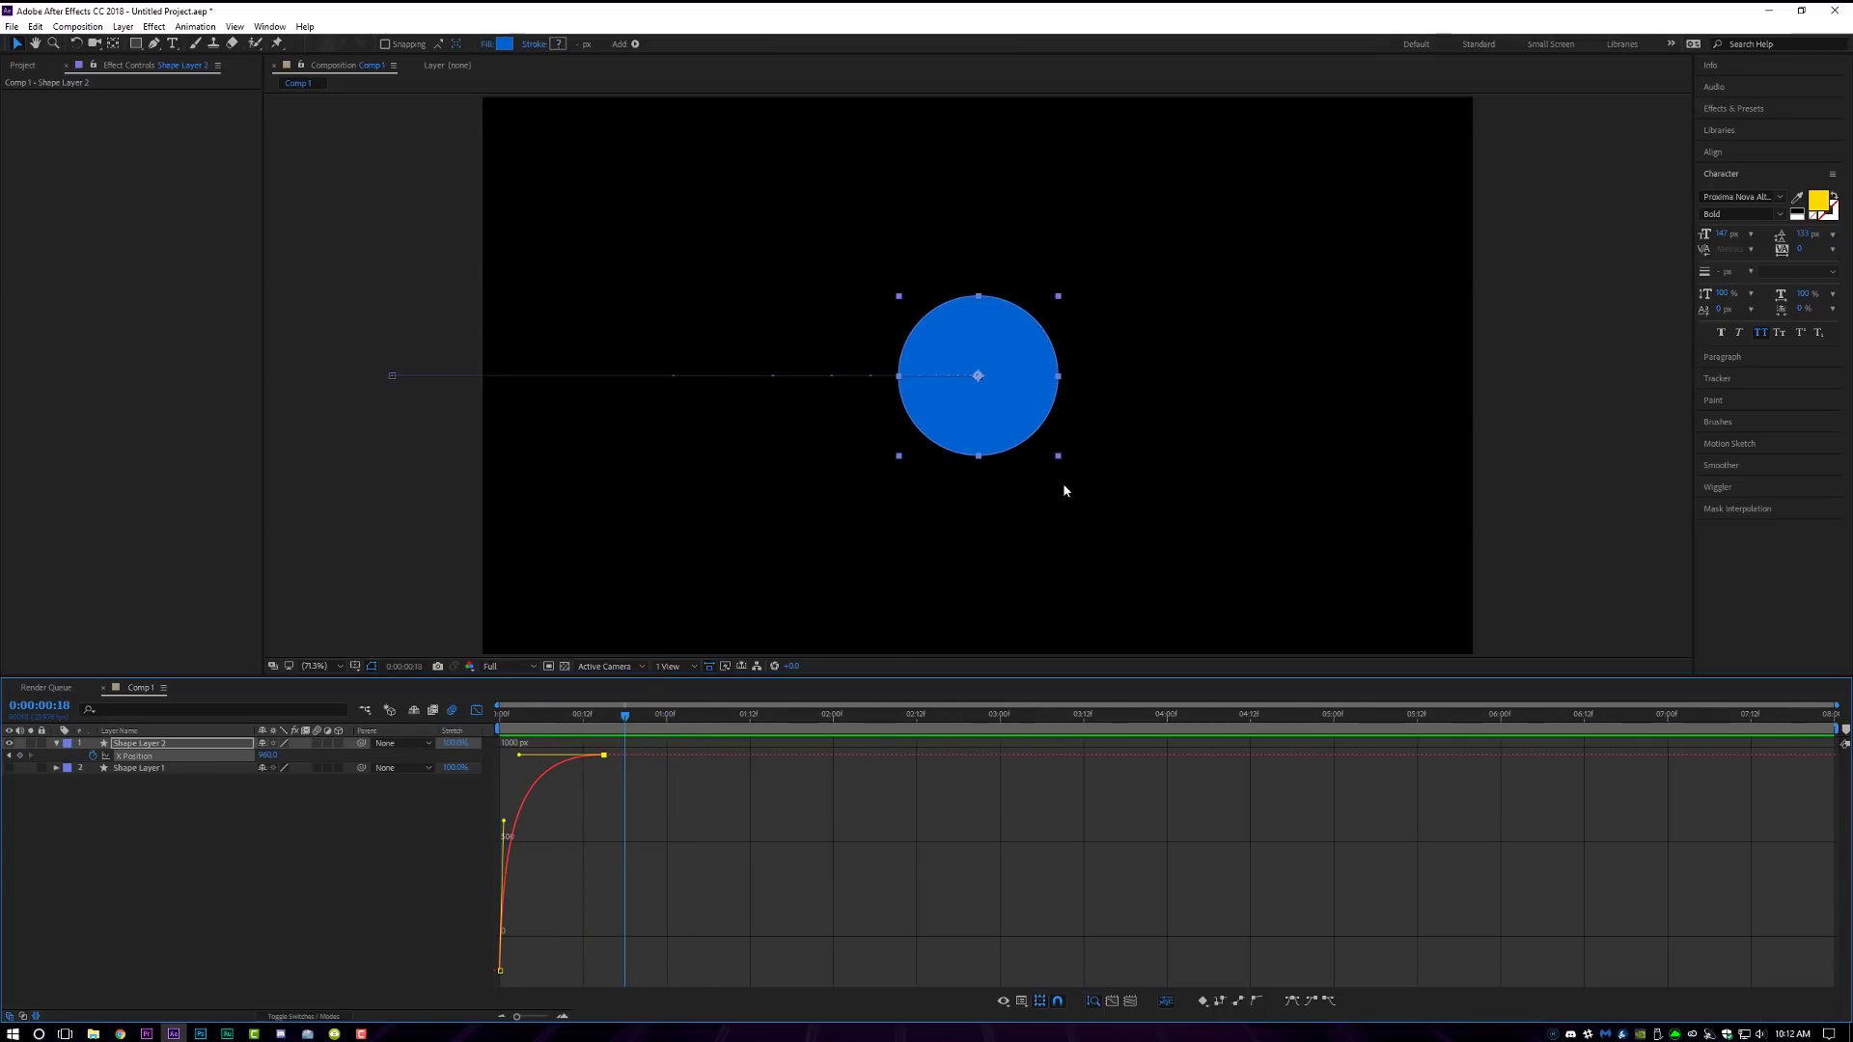
left_click(475, 713)
left_click(9, 769)
left_click_drag(617, 718, 466, 725)
key("space")
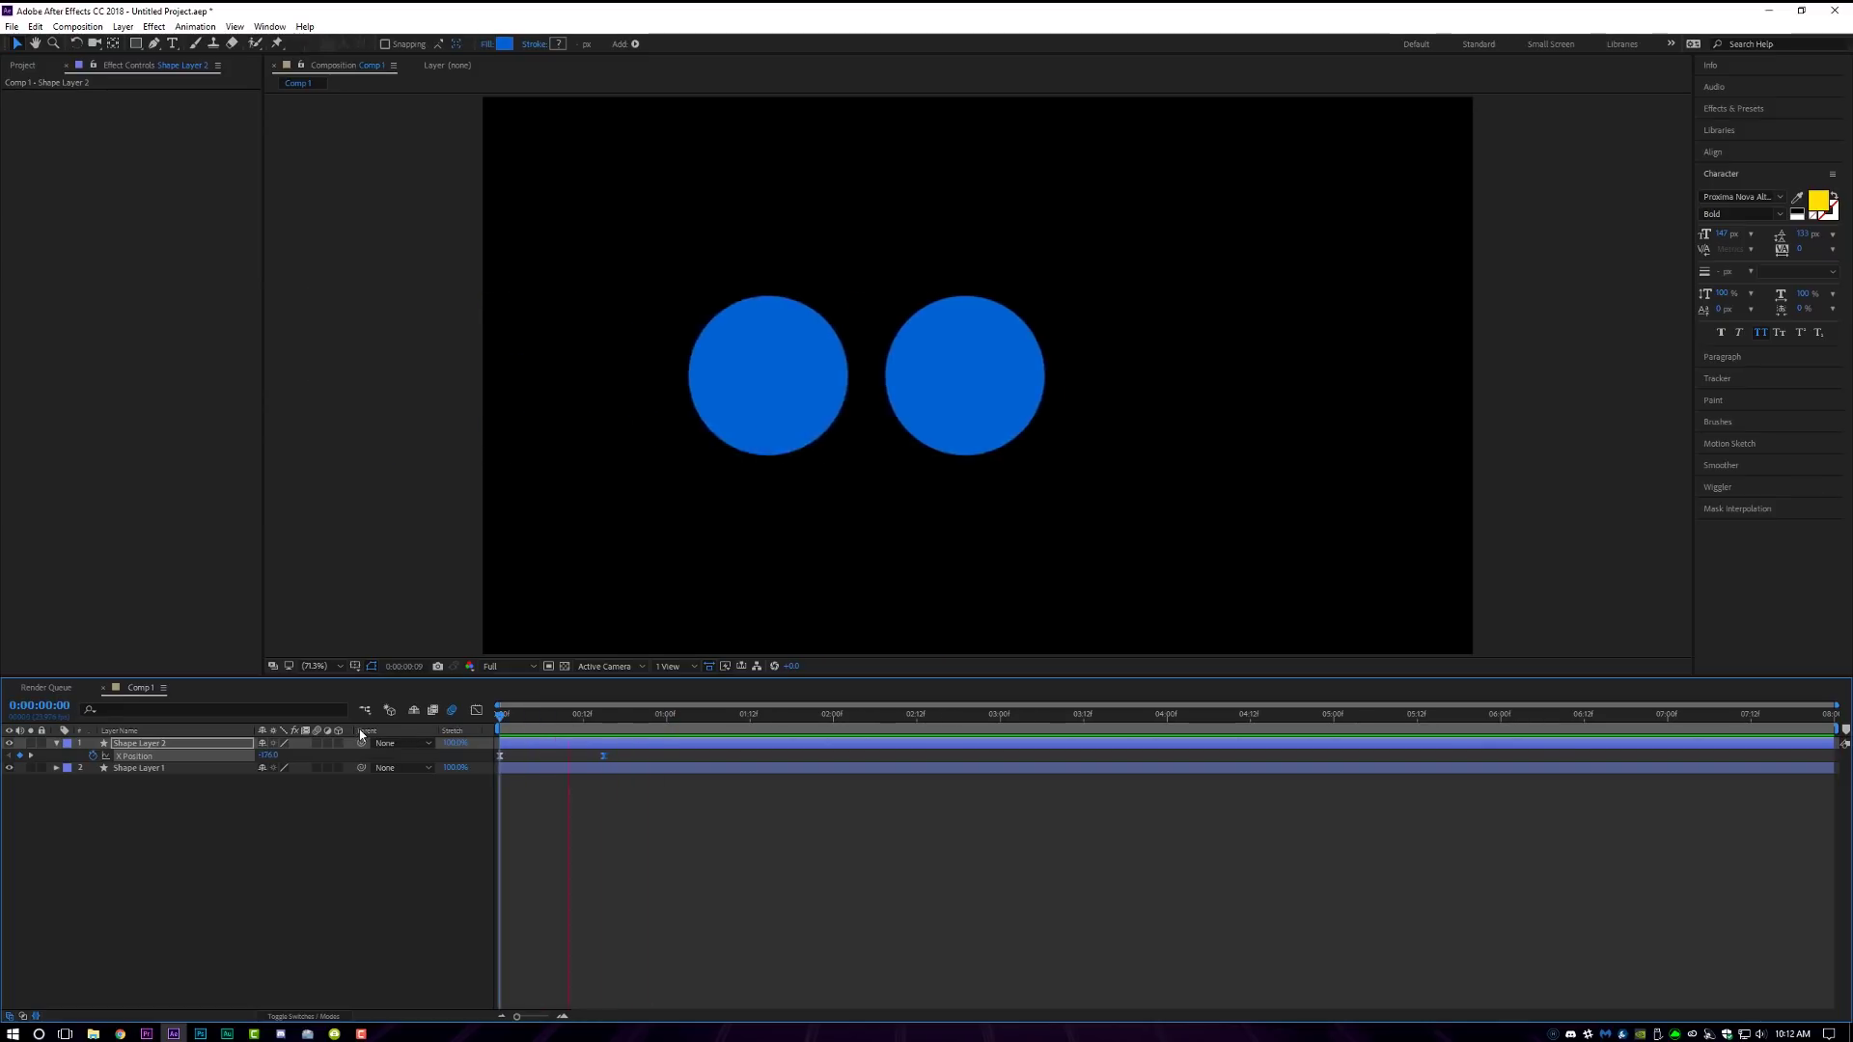
Hide Shape Layer 1 and display Shape Layer 2's X Position keyframes and curve handles in the Graph Editor
left_click(10, 768)
left_click(155, 744)
left_click_drag(628, 752, 477, 762)
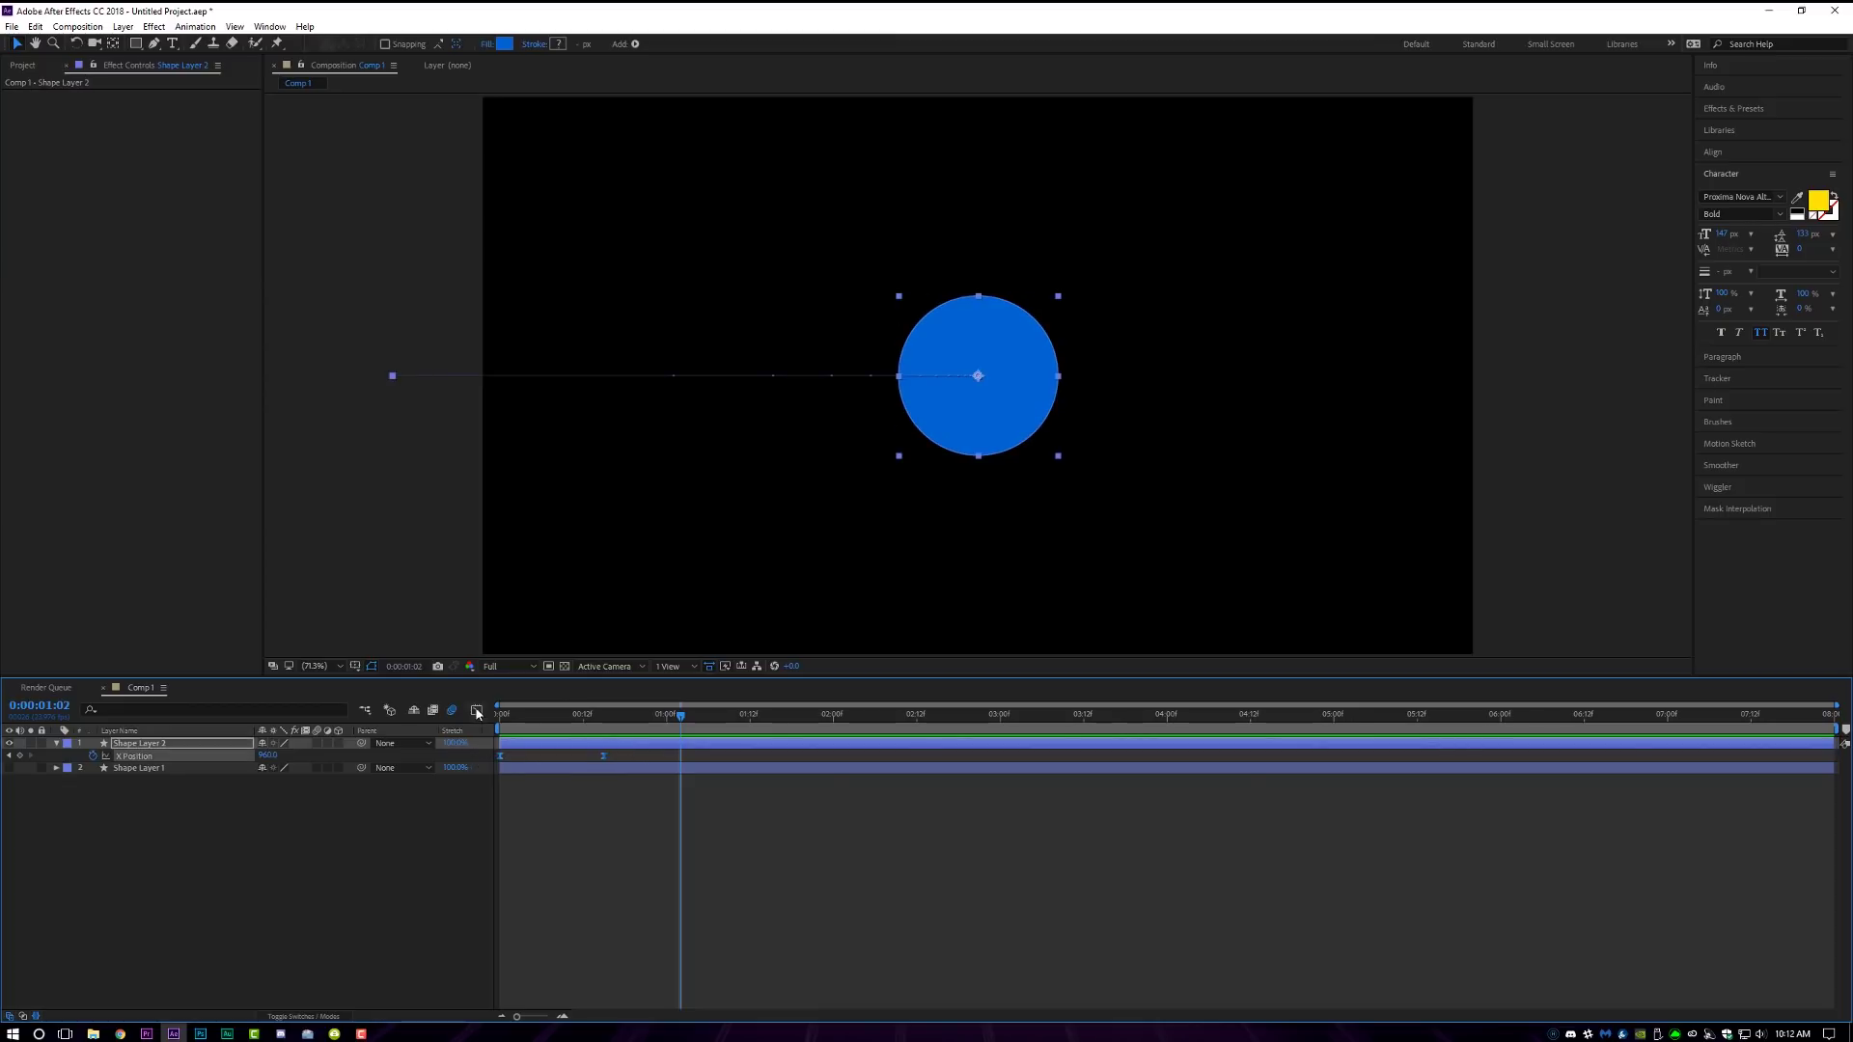
left_click(477, 711)
left_click(500, 967)
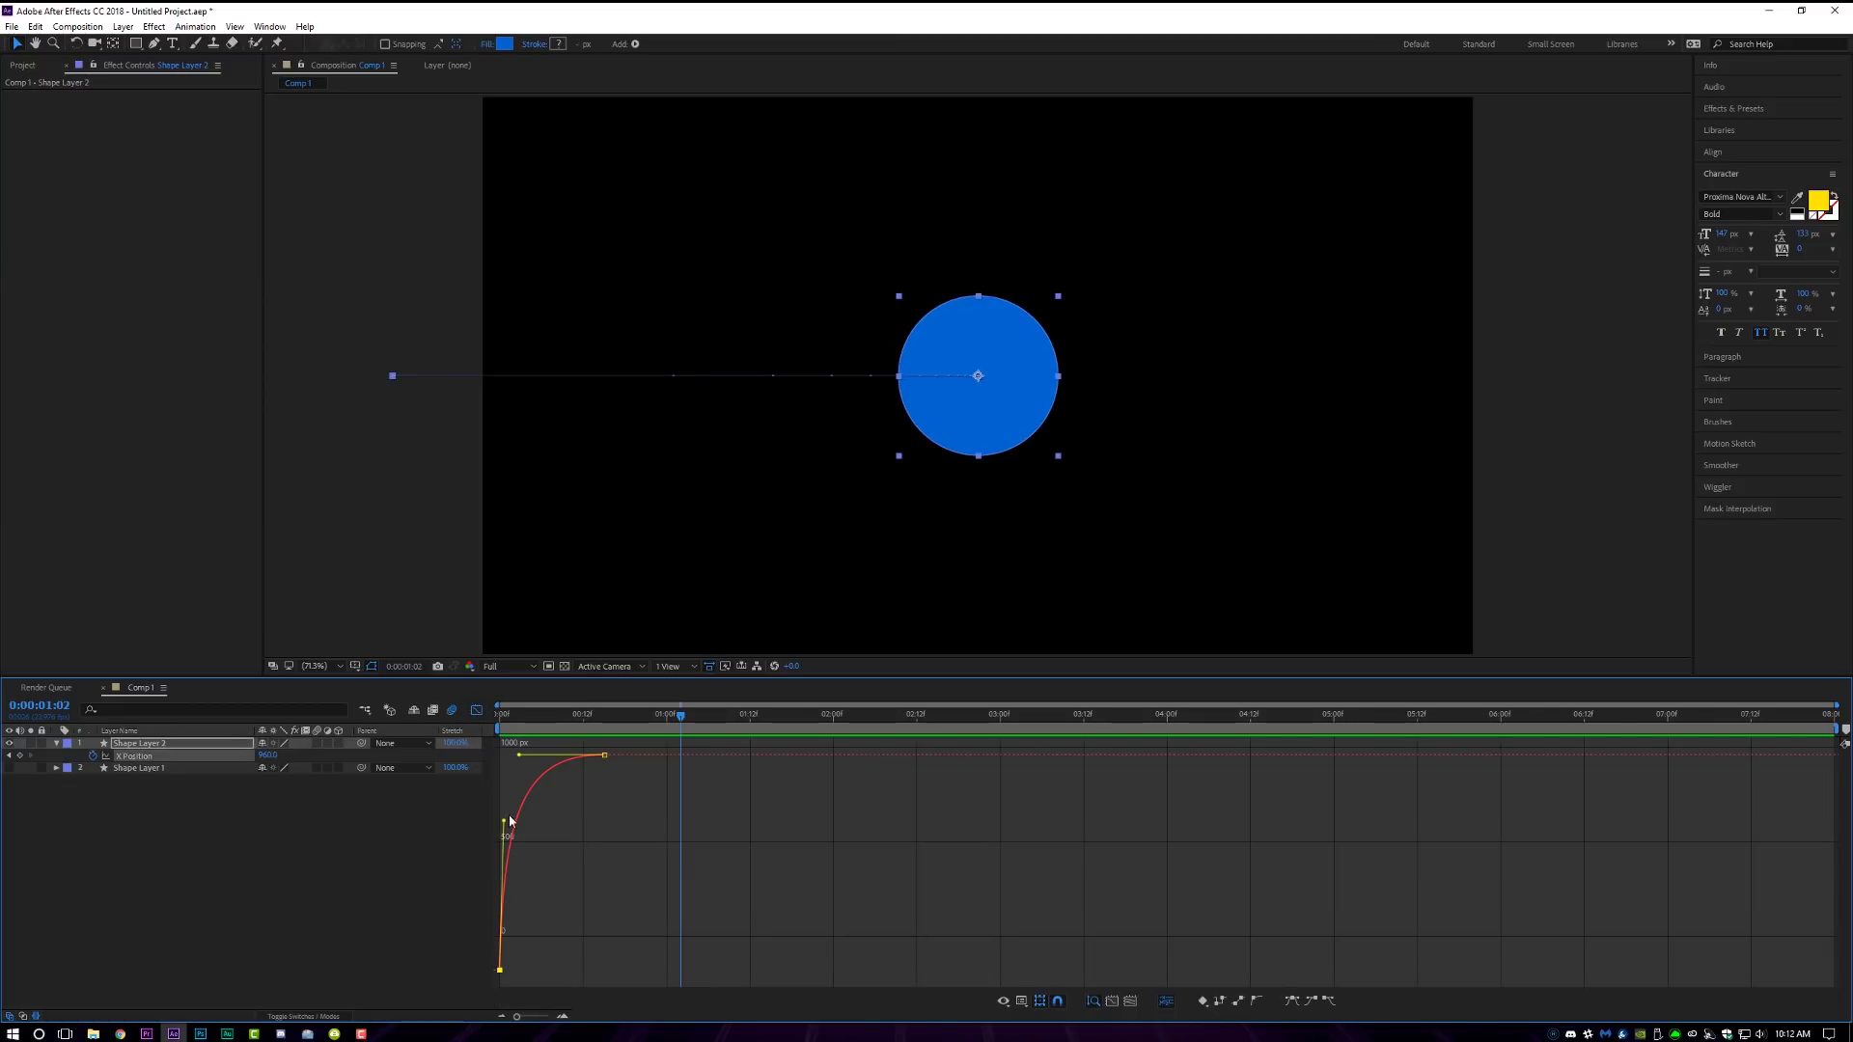
Reshape the X Position curve to start flat and rise steeply into the last keyframe, and play back the result
left_click_drag(504, 825, 586, 969)
left_click_drag(519, 752, 638, 841)
key("space")
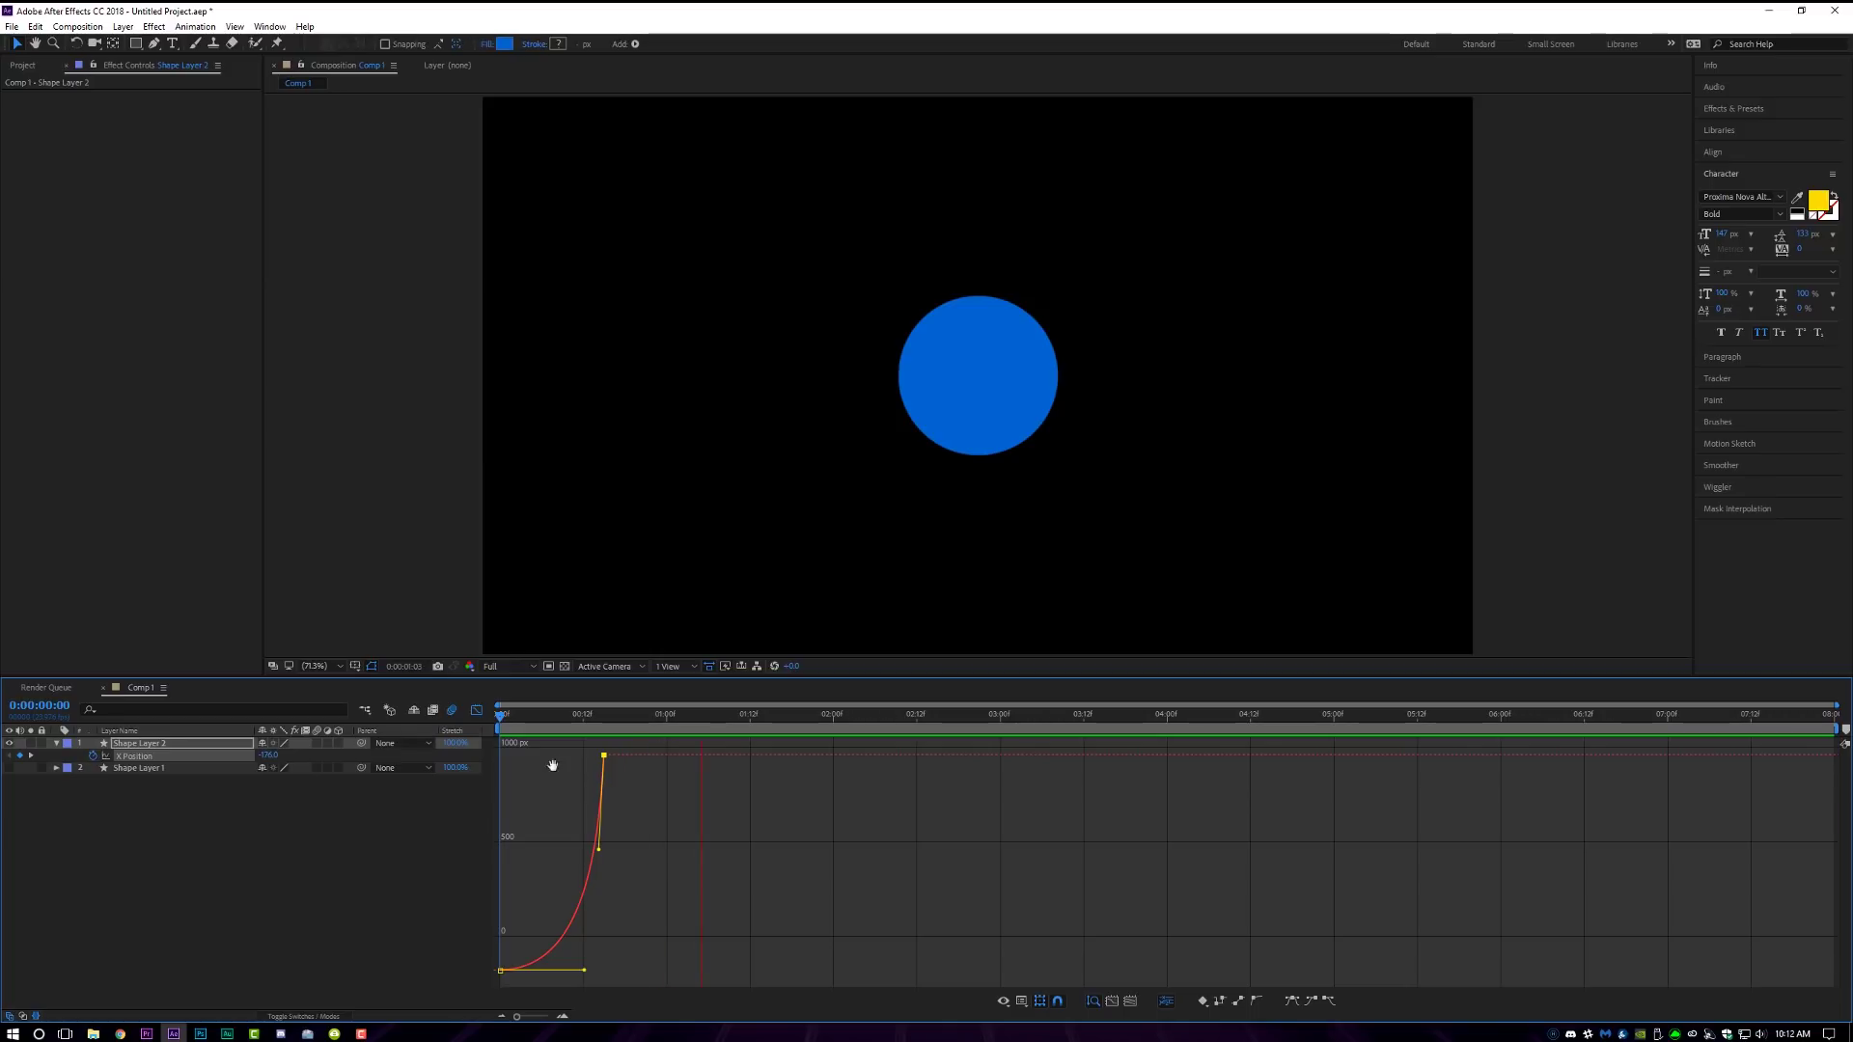
key("space")
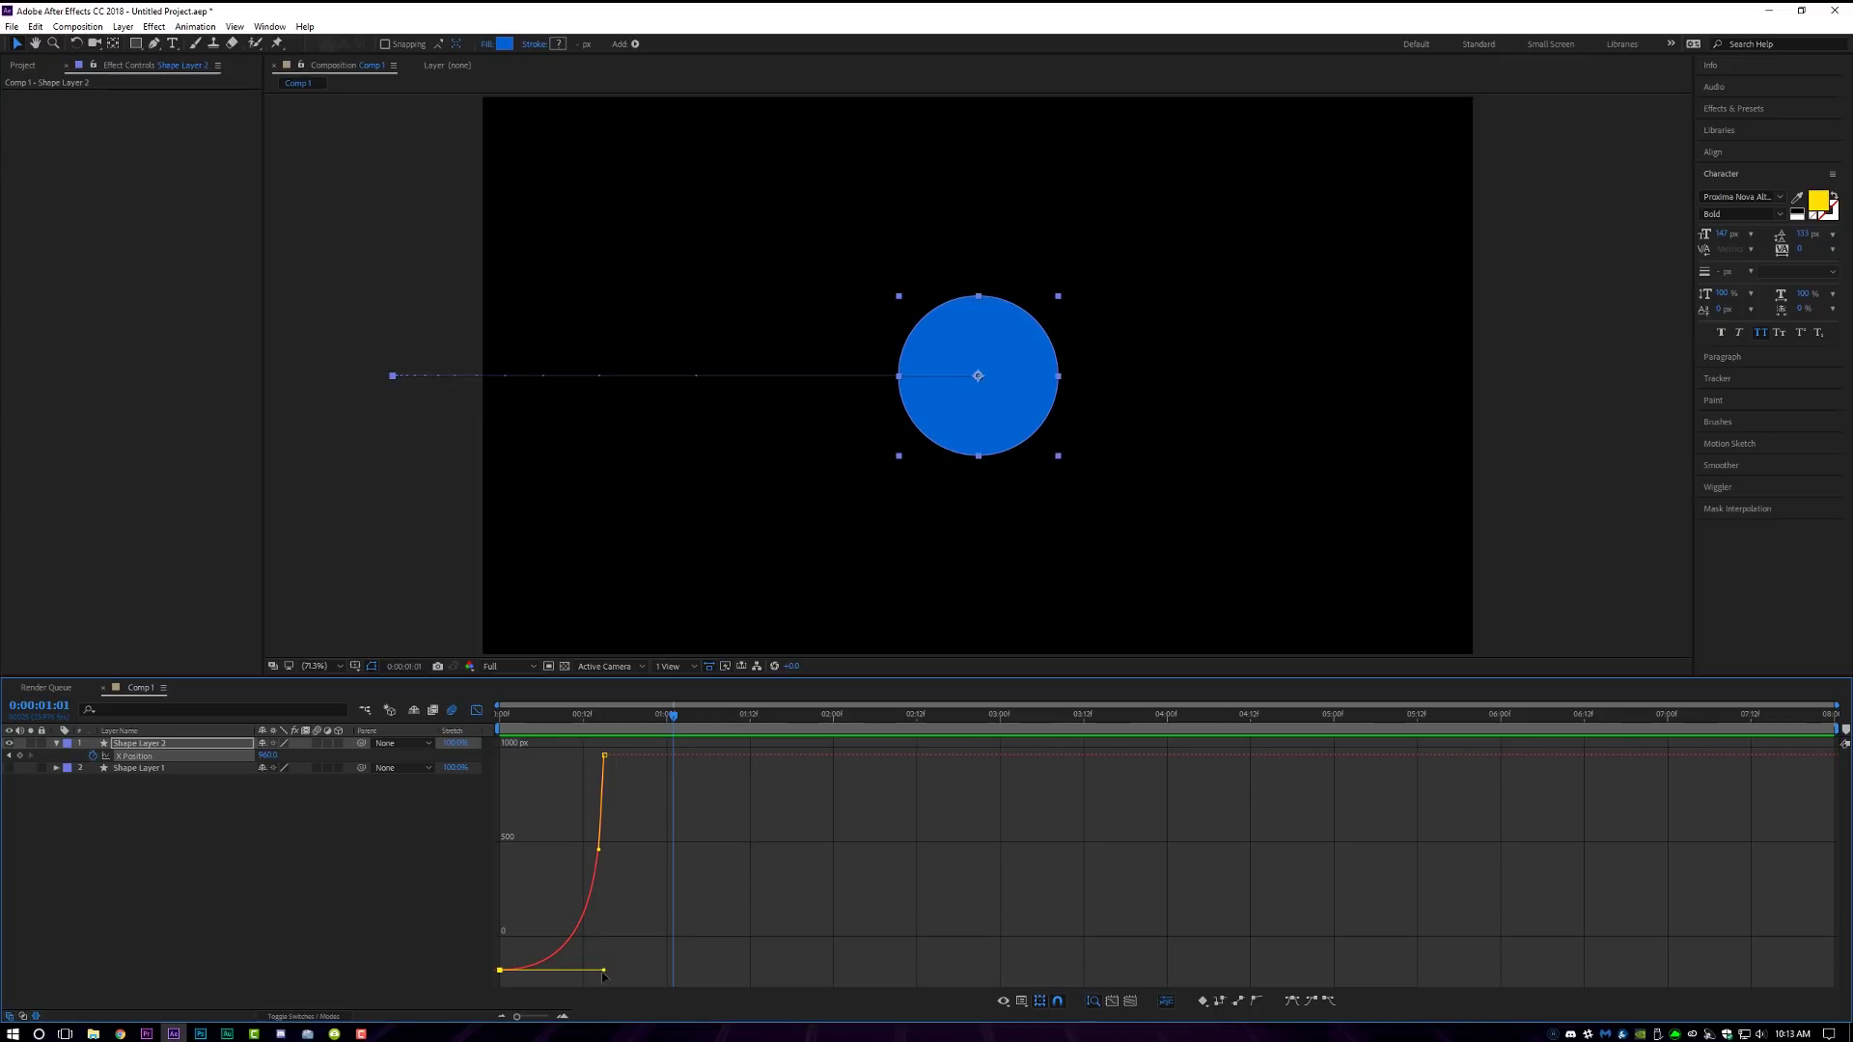
Reshape the X Position curve to rise steeply at the start, with a long horizontal handle flattening it into the last keyframe
left_click_drag(603, 970, 442, 809)
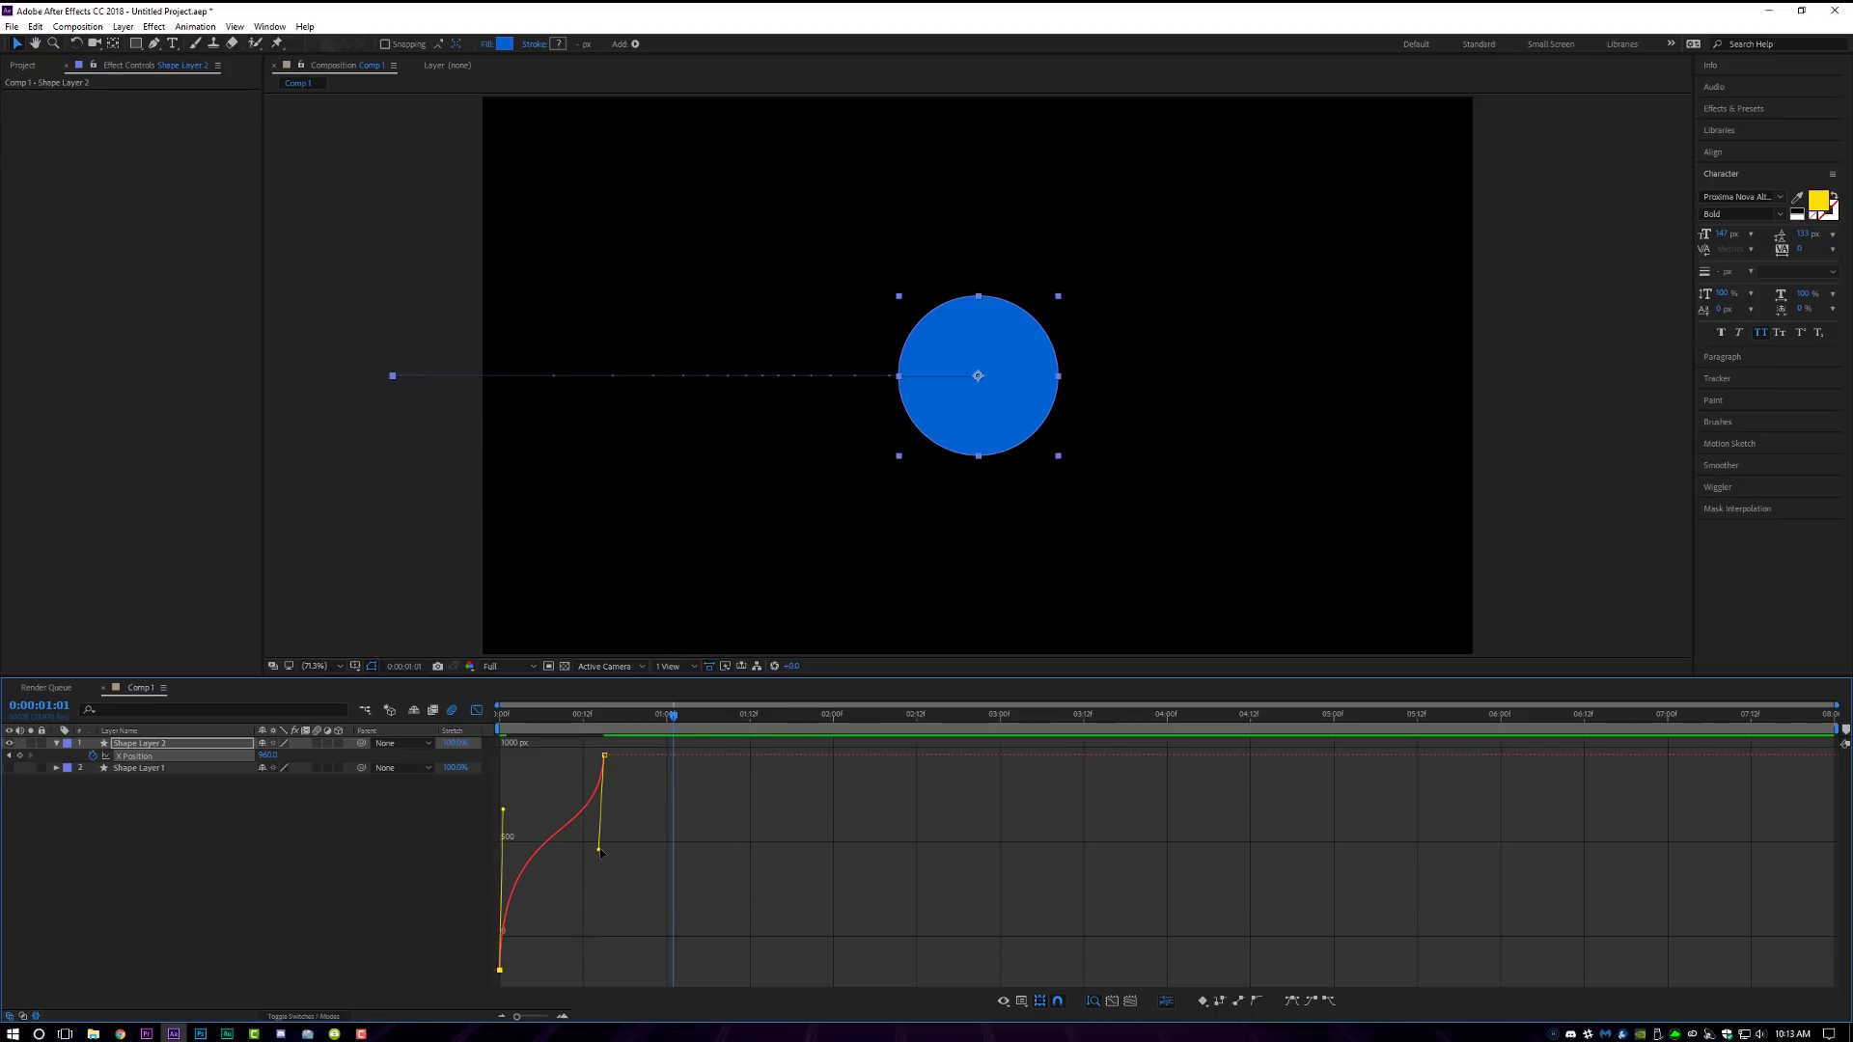
left_click_drag(599, 851, 501, 754)
left_click(519, 754)
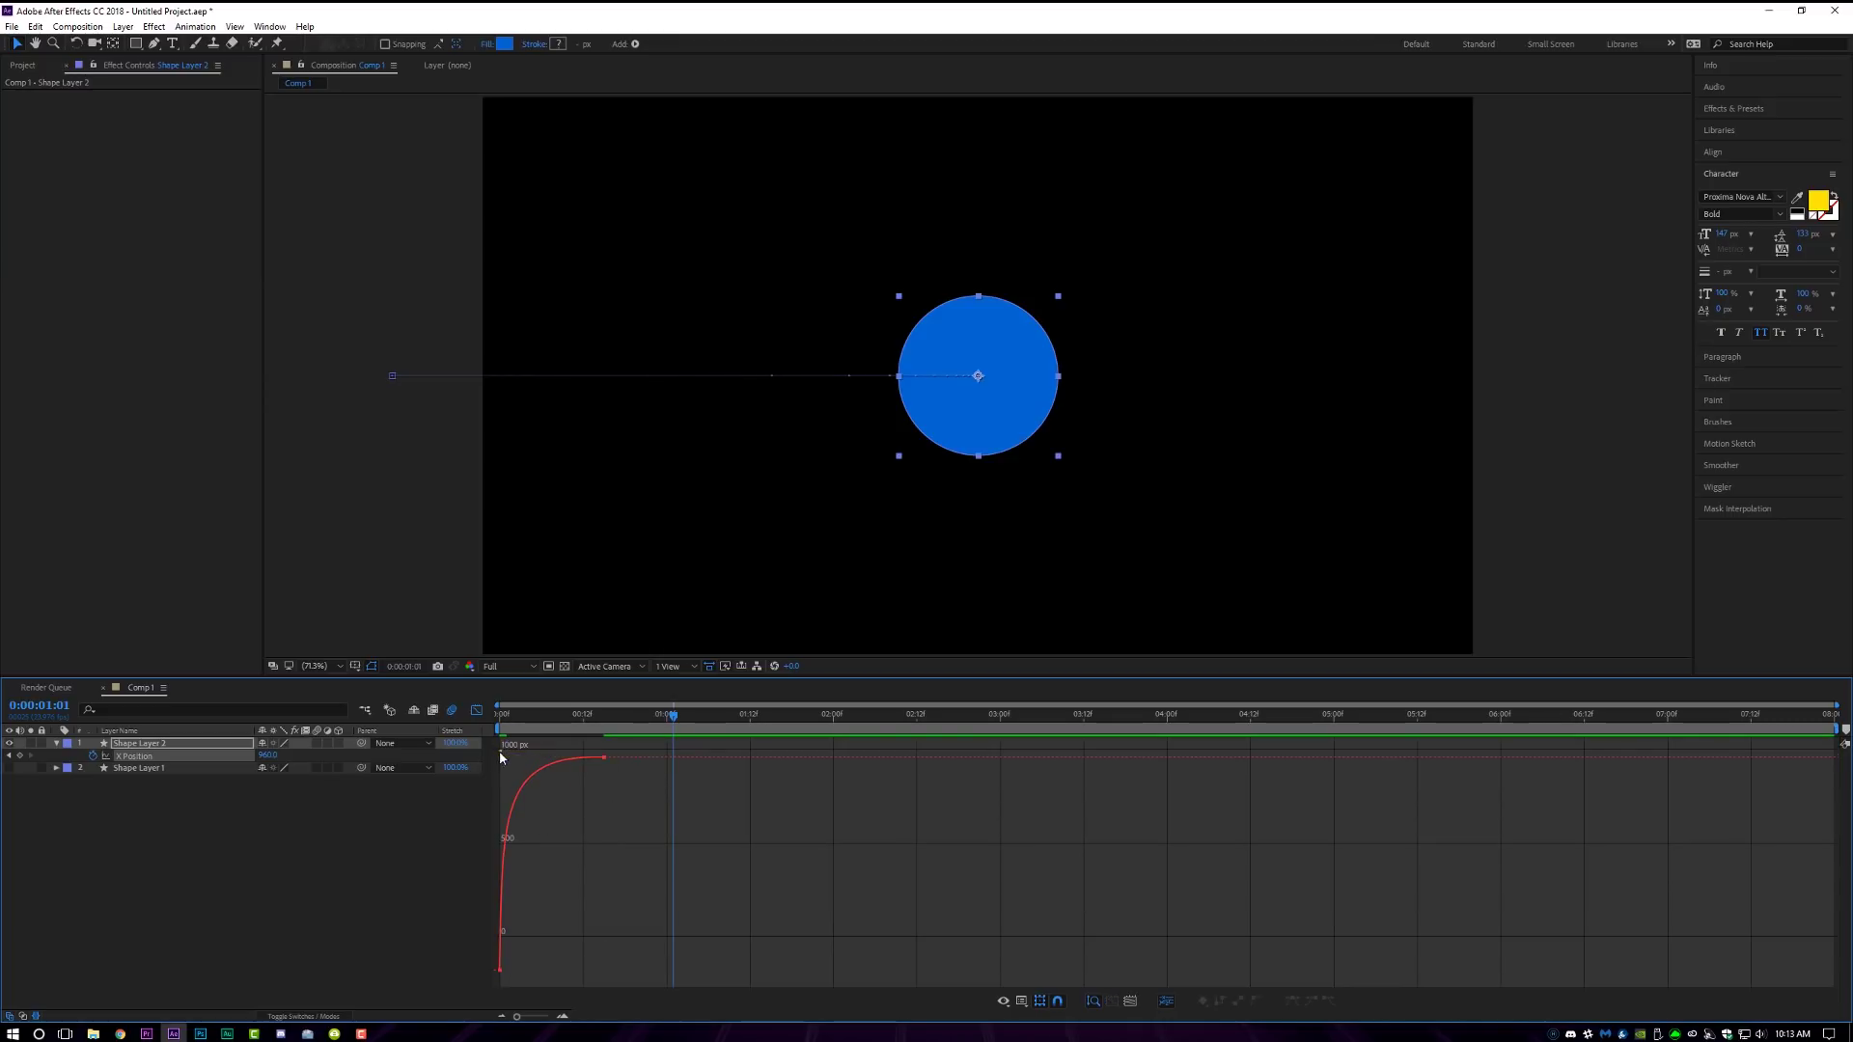
Raise the last X Position keyframe's handle above the end value so the circle overshoots, and play back from the first frame
left_click(604, 758)
left_click_drag(501, 755, 604, 725)
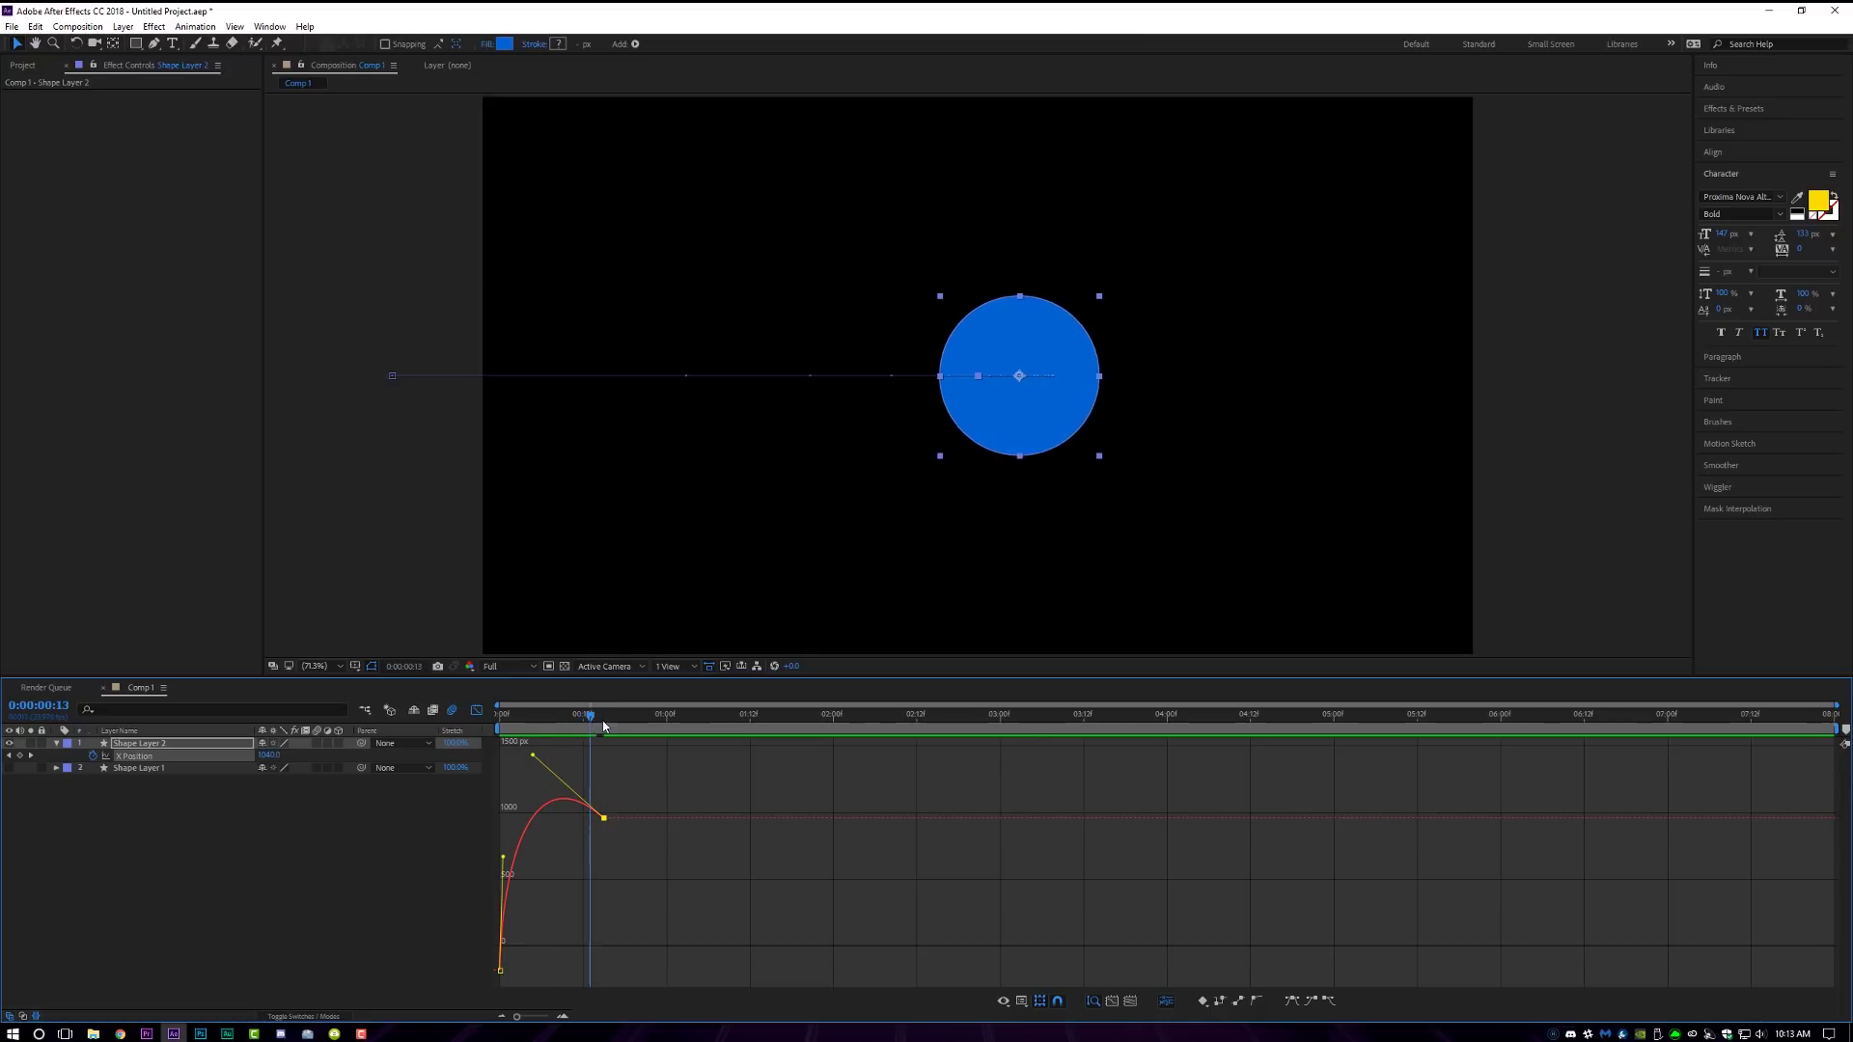
key("Home")
key("space")
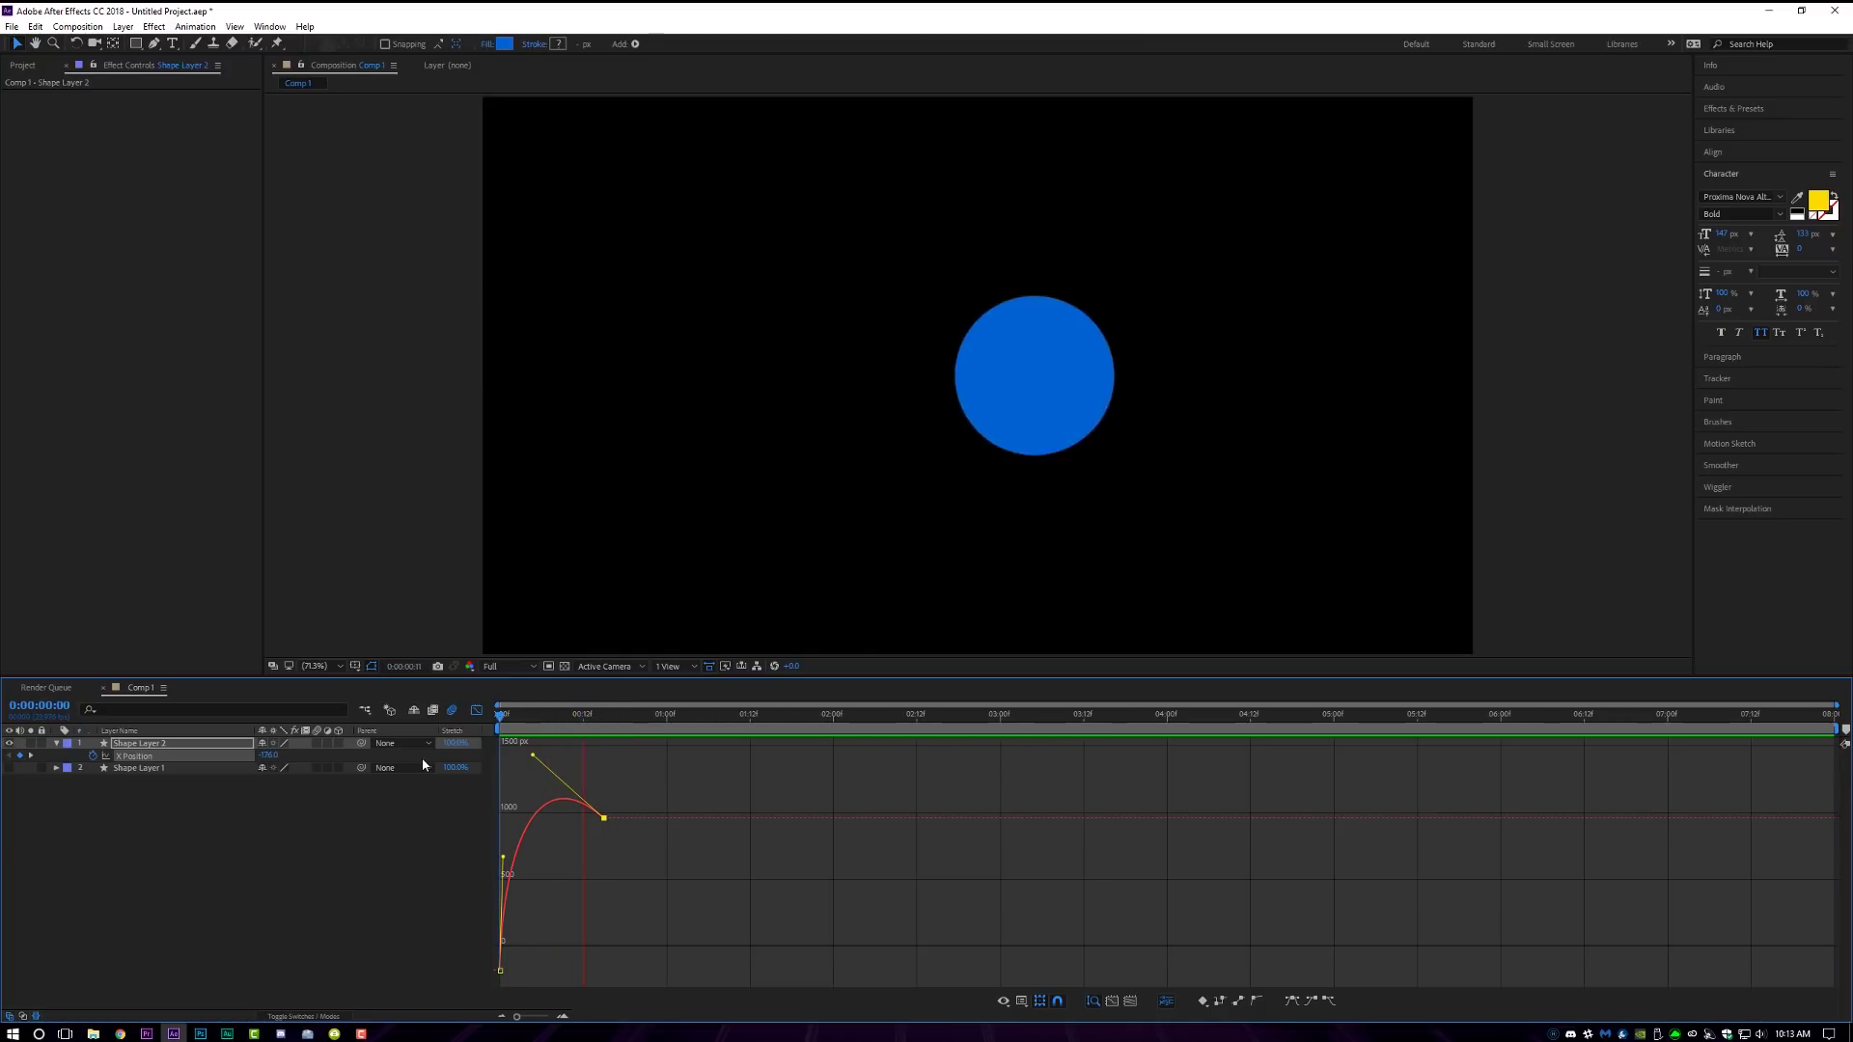
key("space")
Try a steeper handle on the last X Position keyframe to exaggerate the overshoot, and review the motion from the first frame
mouse_move(534, 758)
left_mouse_down()
mouse_move(550, 735)
mouse_move(558, 785)
left_mouse_up()
key("Home")
key("space")
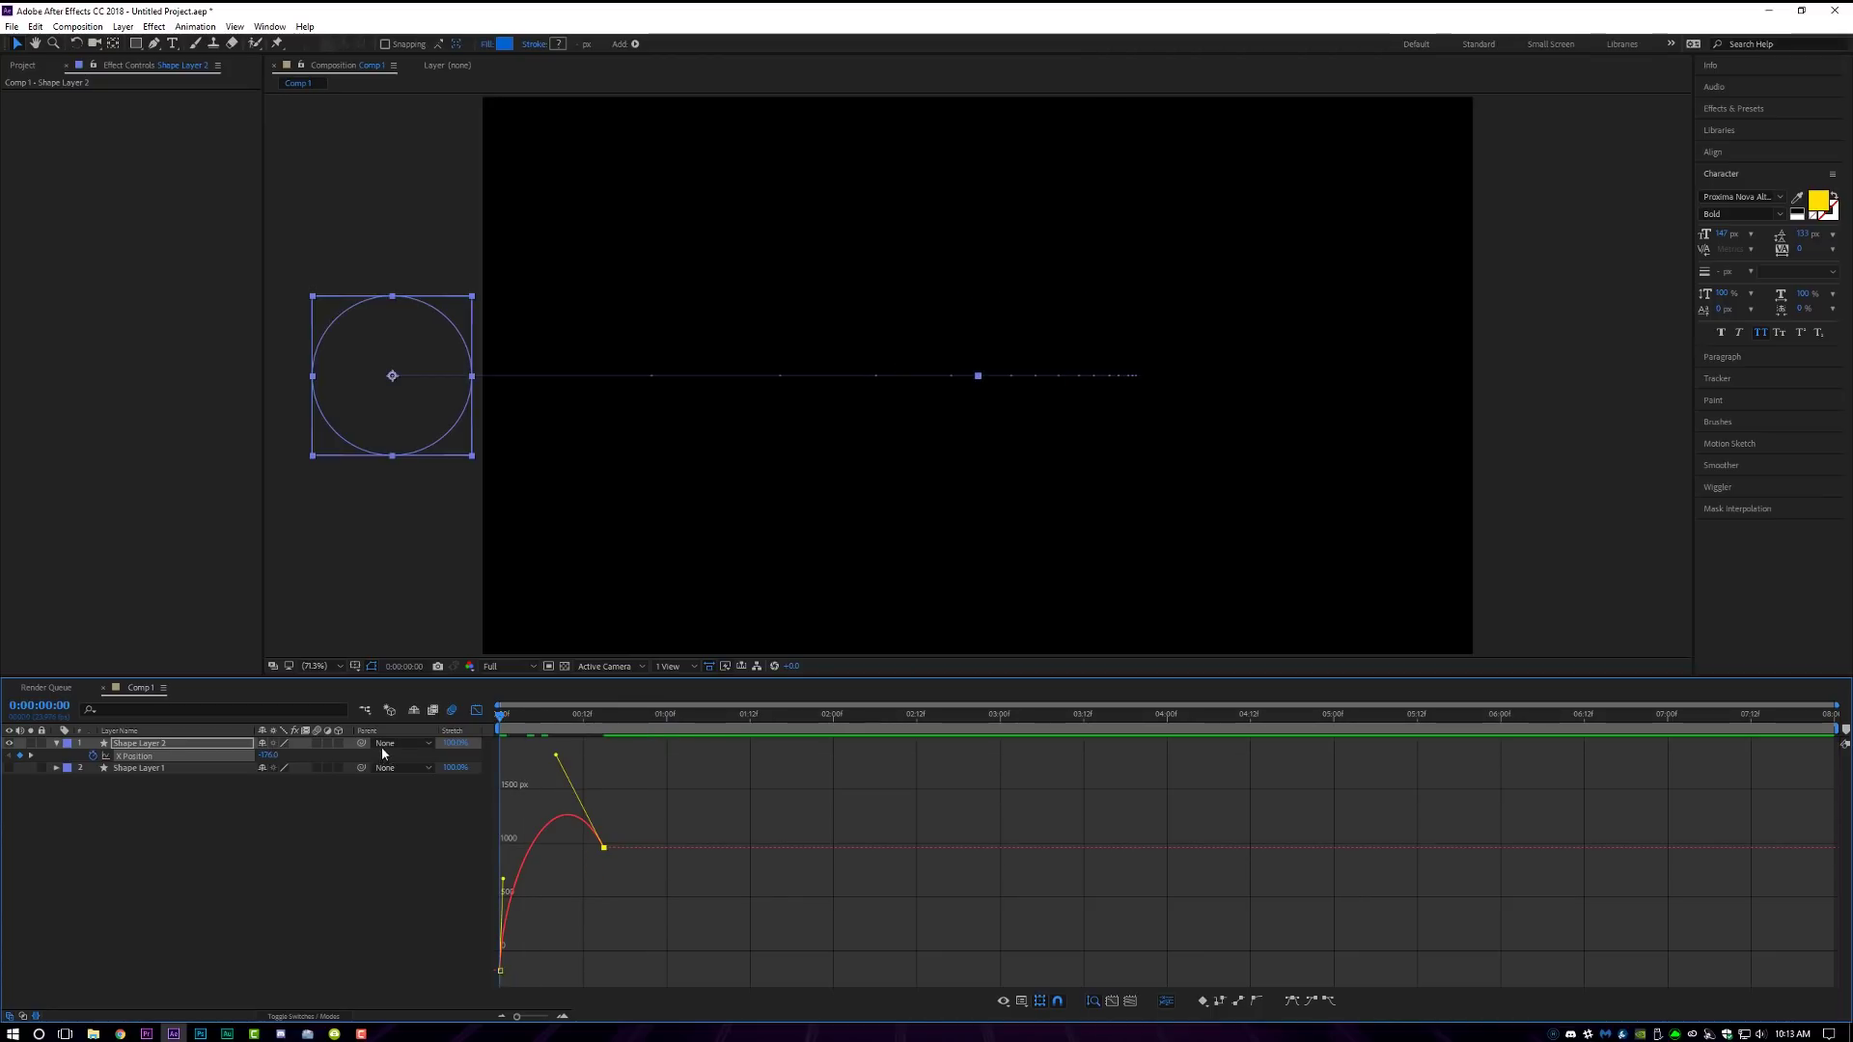
key("space")
left_click_drag(533, 718, 368, 724)
key("space")
key("space")
Return to the layer bars, enable motion blur on Shape Layer 2, and play back the animation
left_click(477, 711)
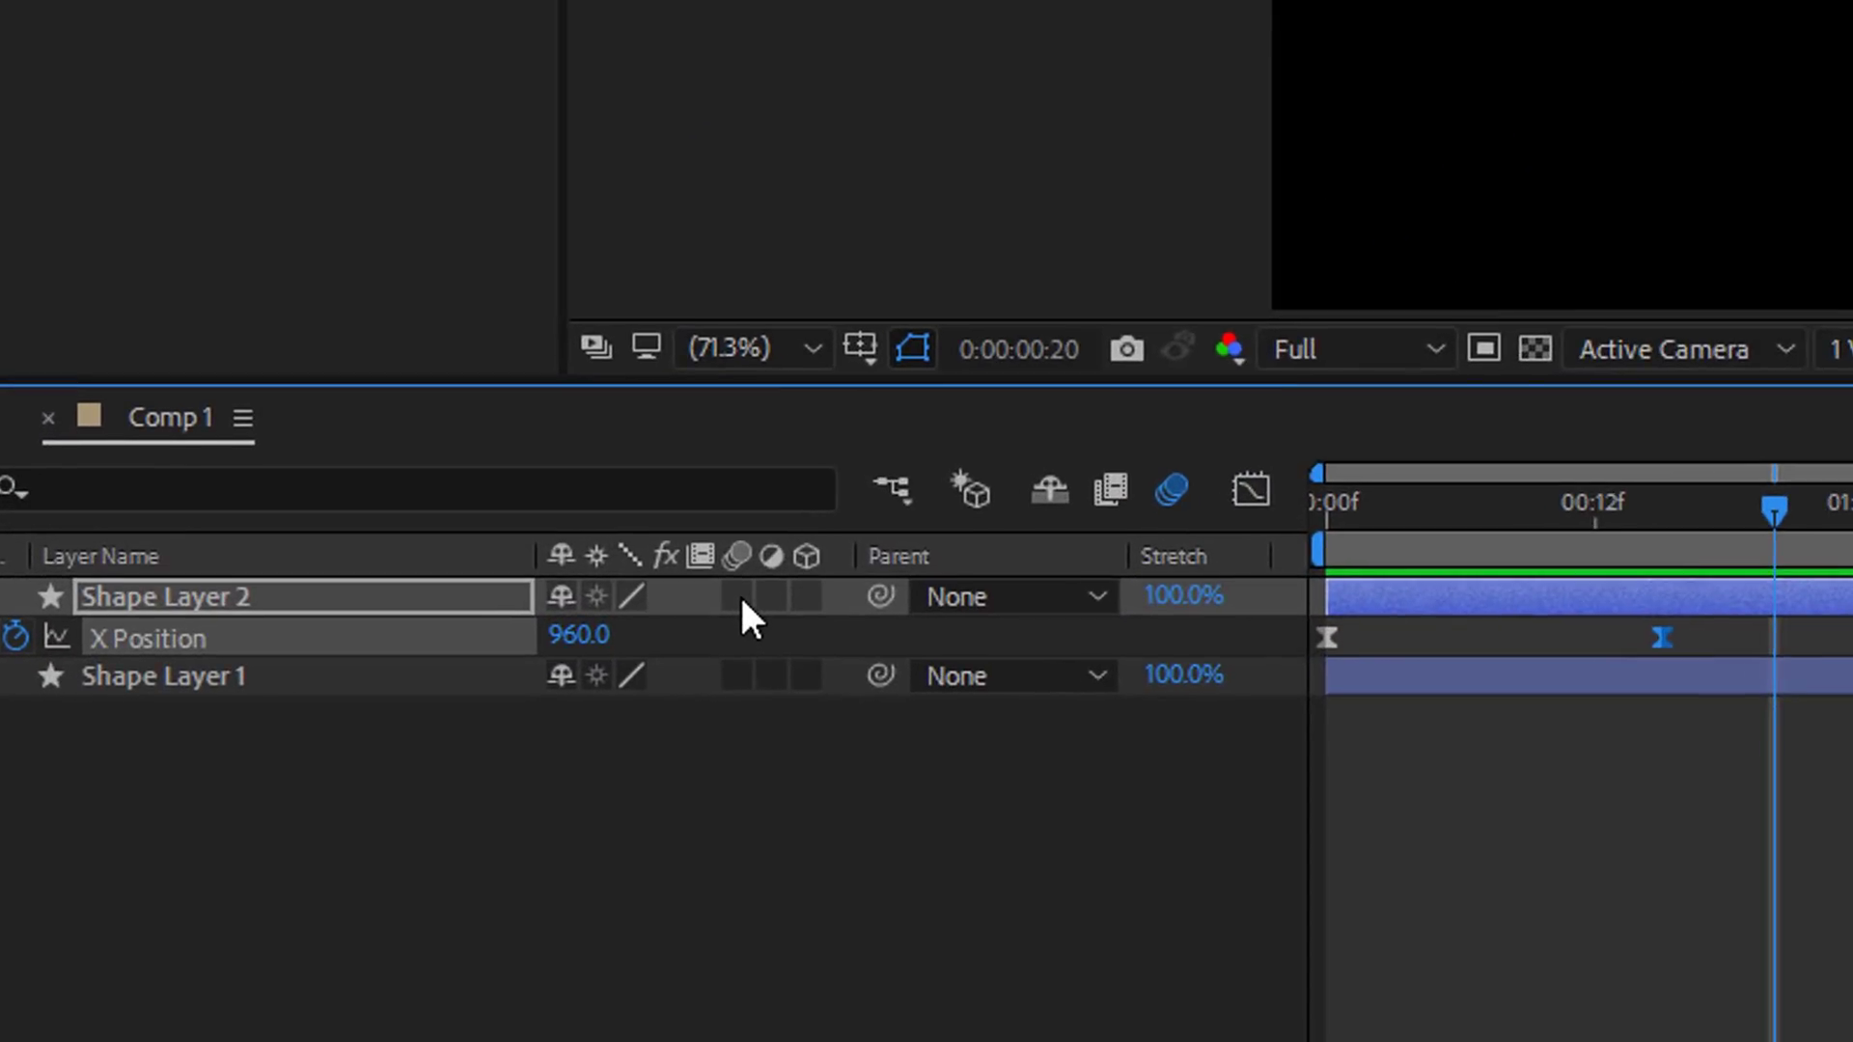
left_click(541, 724)
left_click_drag(1193, 585, 972, 576)
key("space")
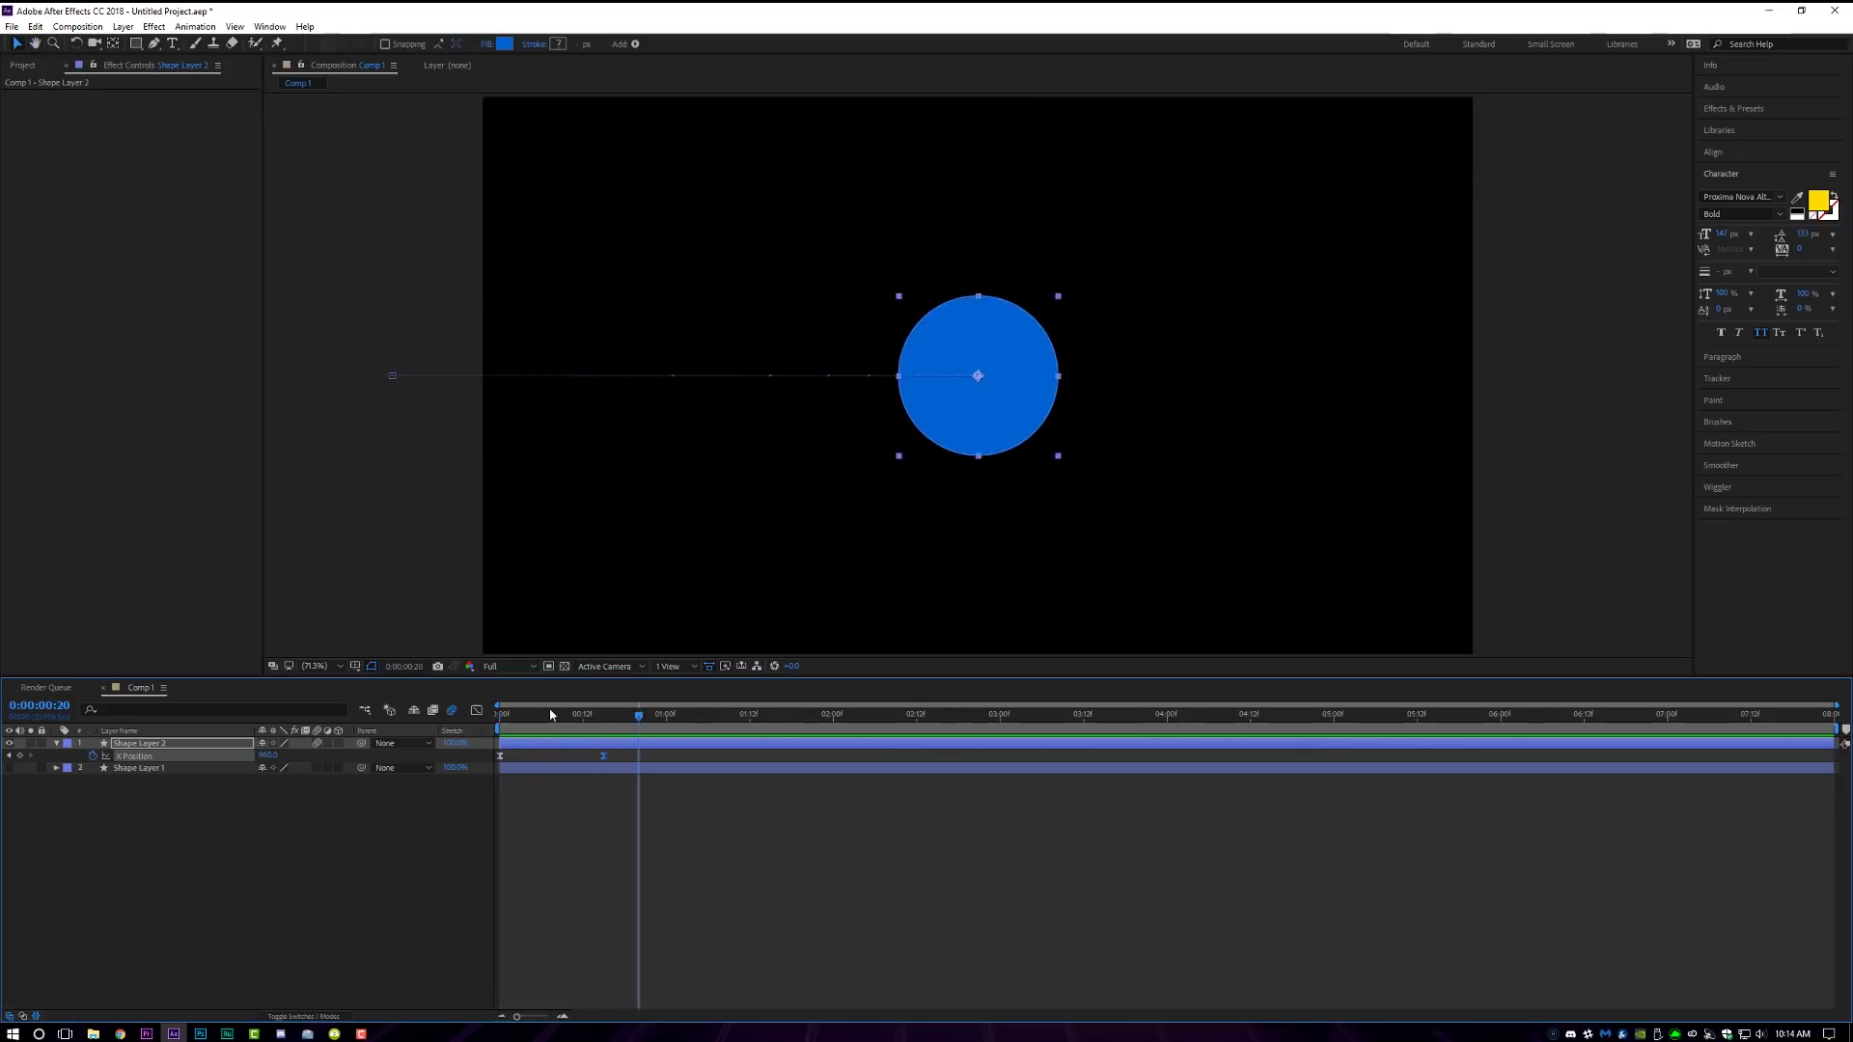
key("space")
Delete both X Position keyframes of Shape Layer 2 and keep the layer selected
left_click_drag(630, 752, 474, 717)
key("Delete")
left_click(541, 826)
left_click(540, 745)
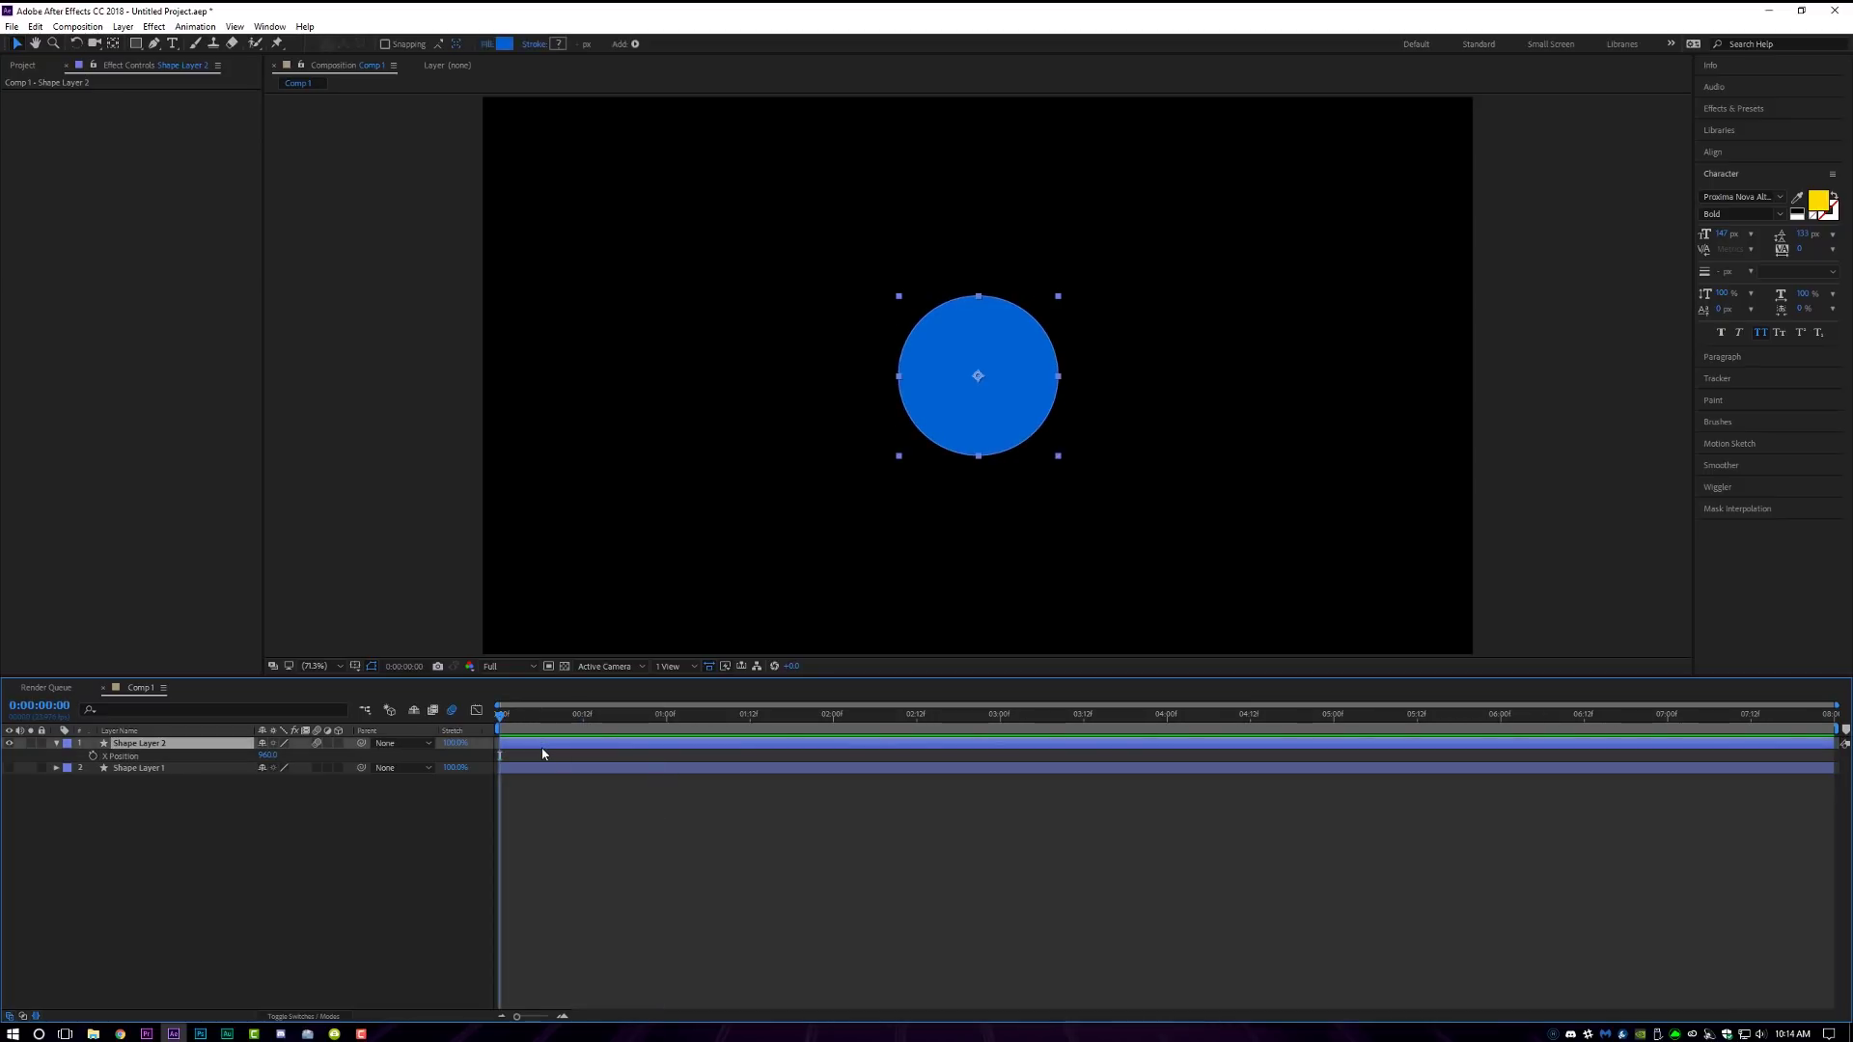
Add Scale keyframes to Shape Layer 2 at frame 12 and the first frame, setting the first to 0%
key("shift+s")
left_click_drag(576, 722, 486, 724)
key("alt+shift+s")
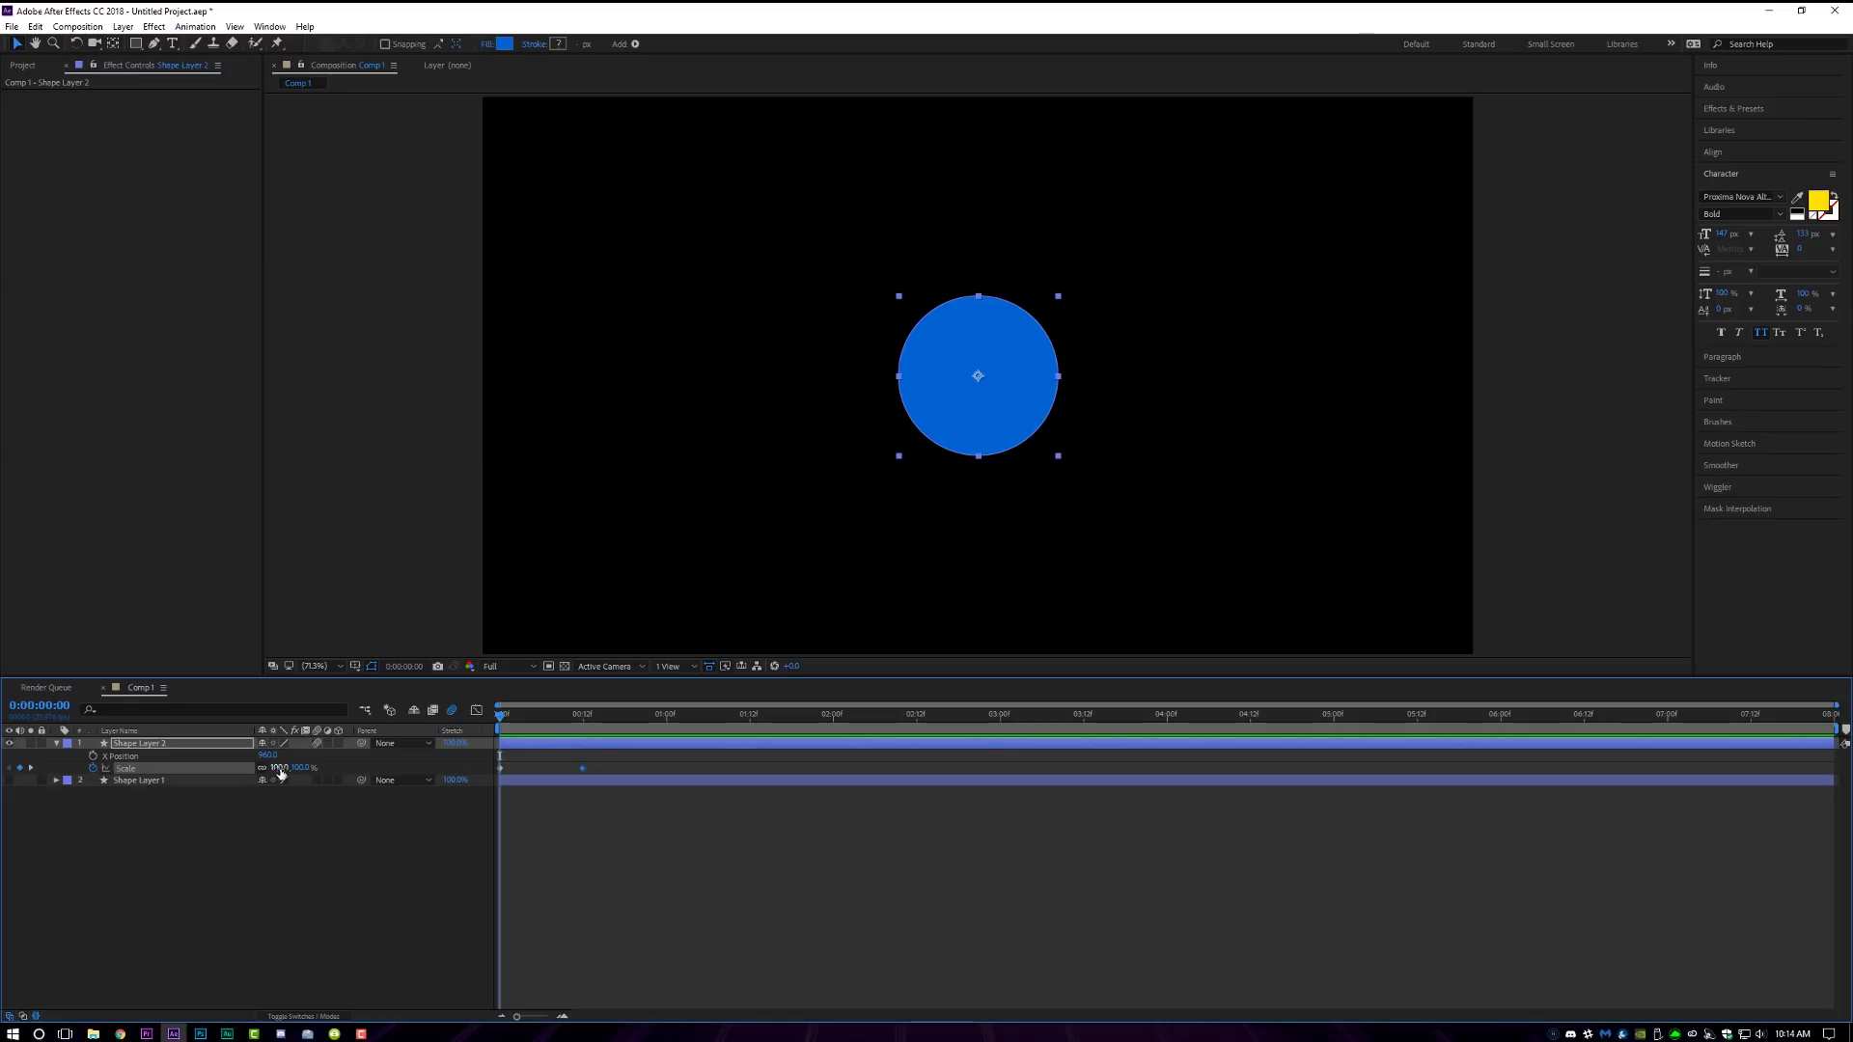
left_click(279, 768)
type("0")
key("Return")
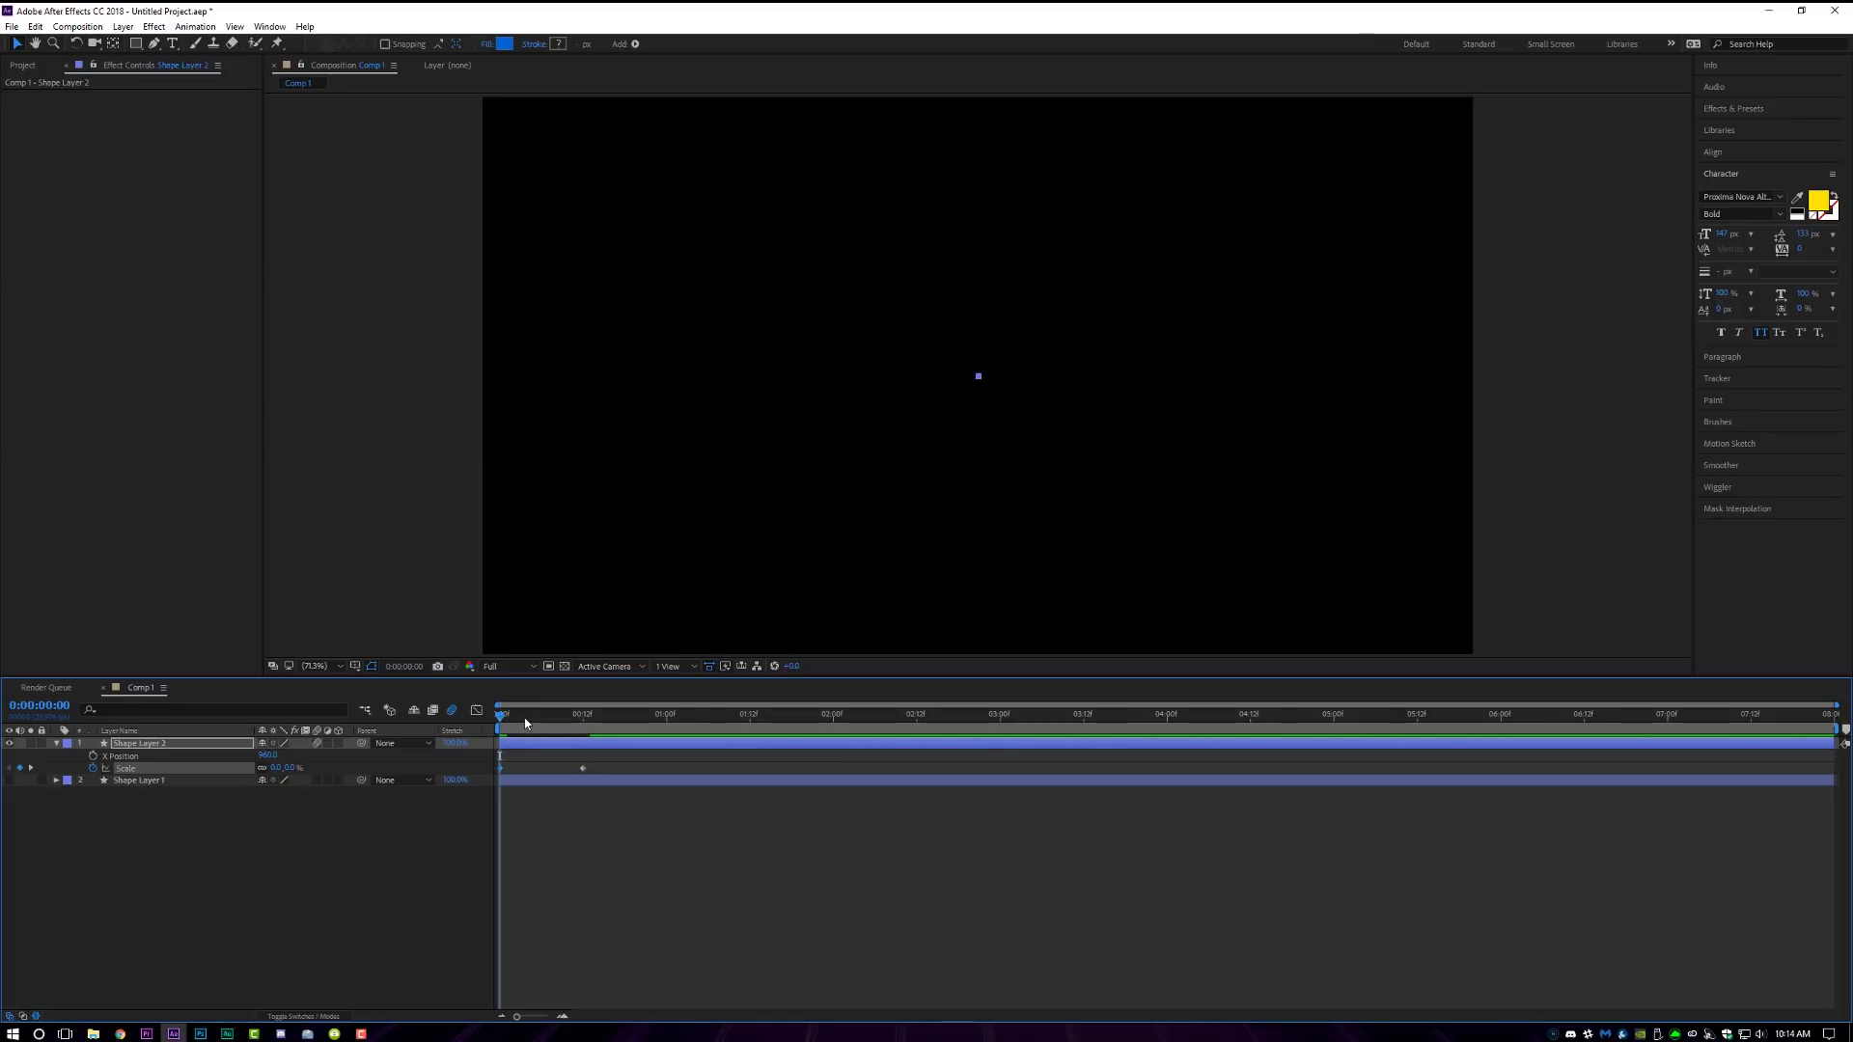
Play back the circle's scale-up animation a couple of times
key("space")
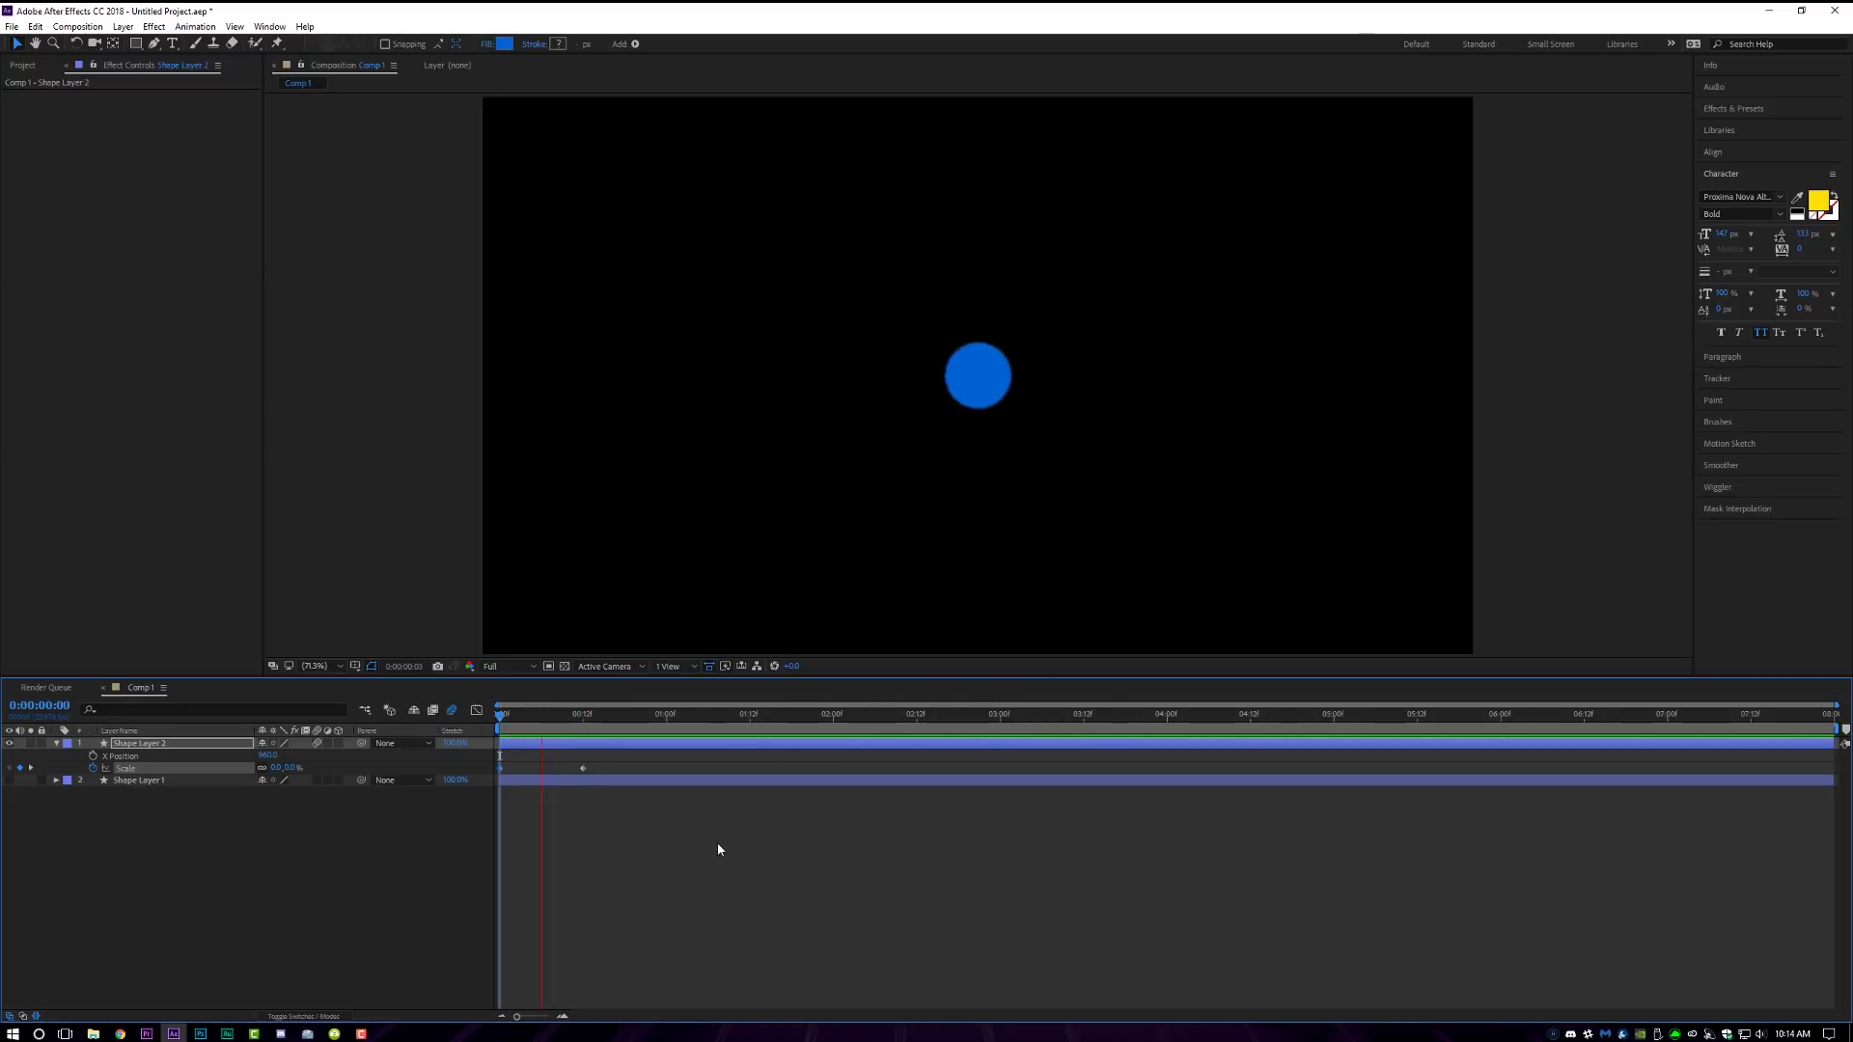
key("space")
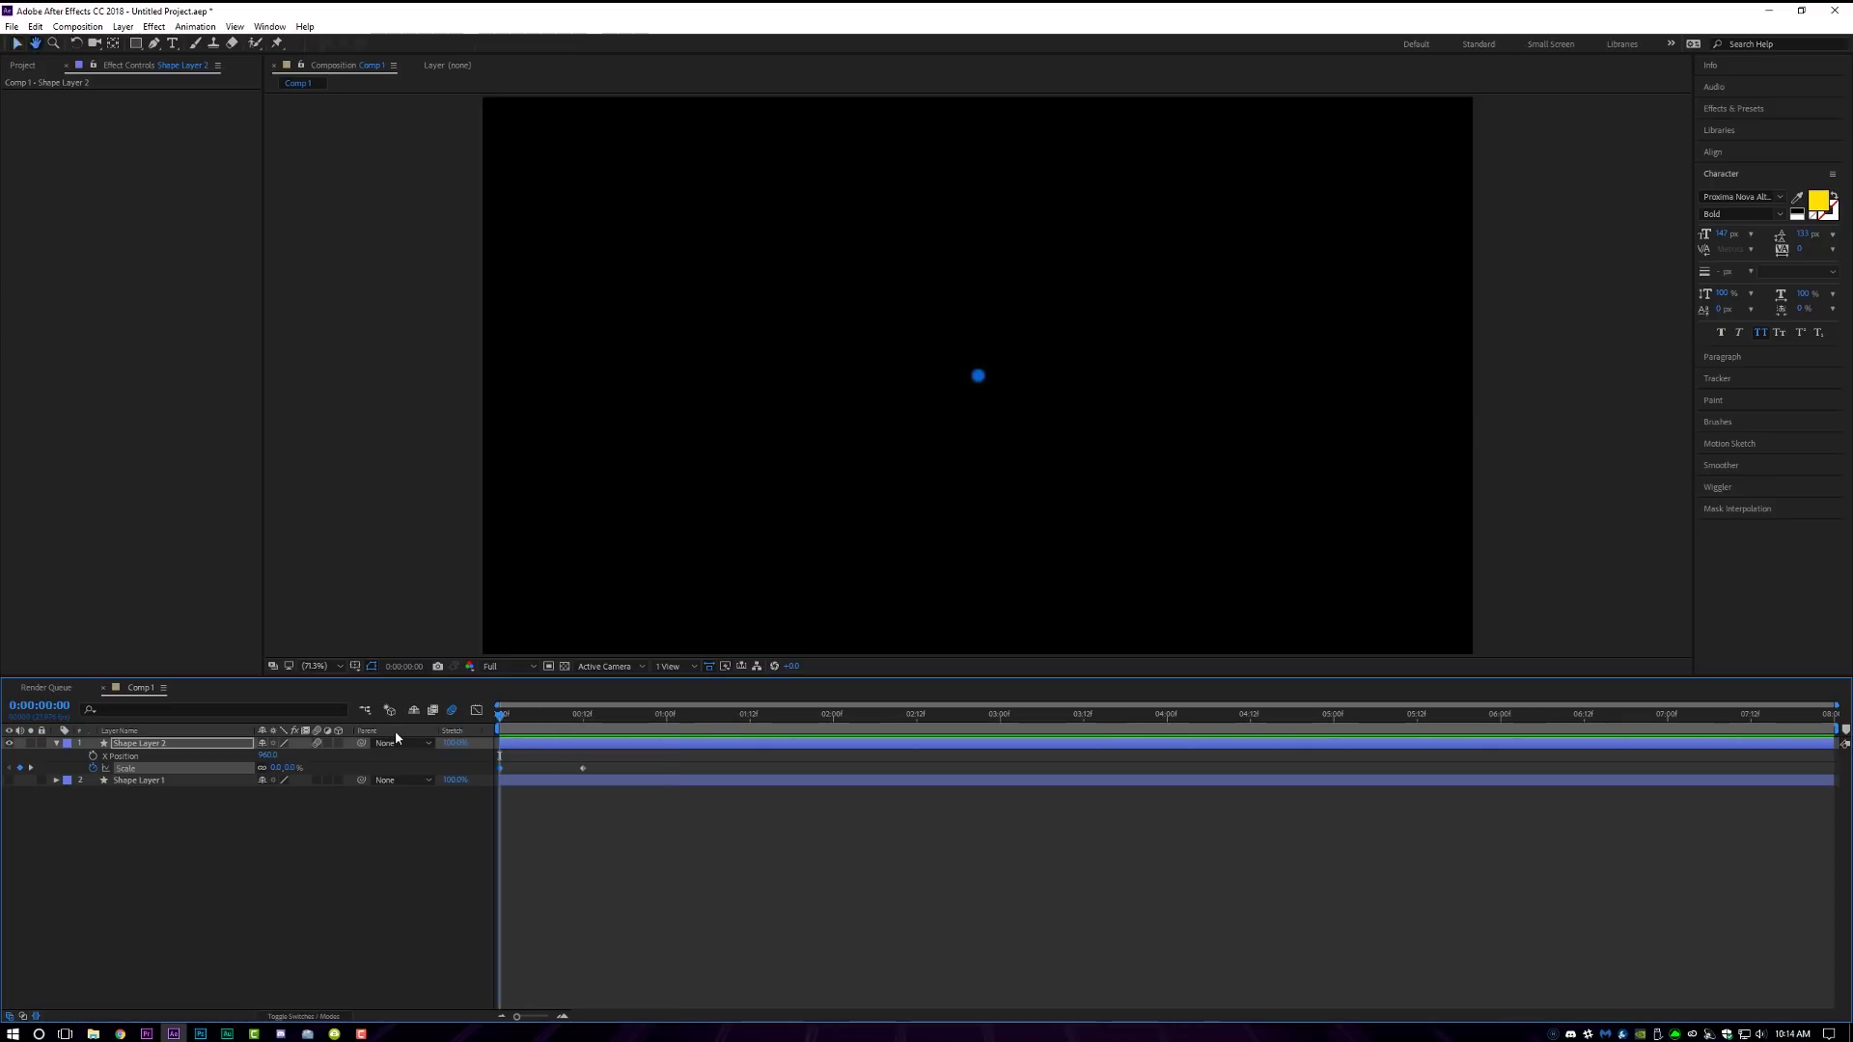
key("space")
key("space")
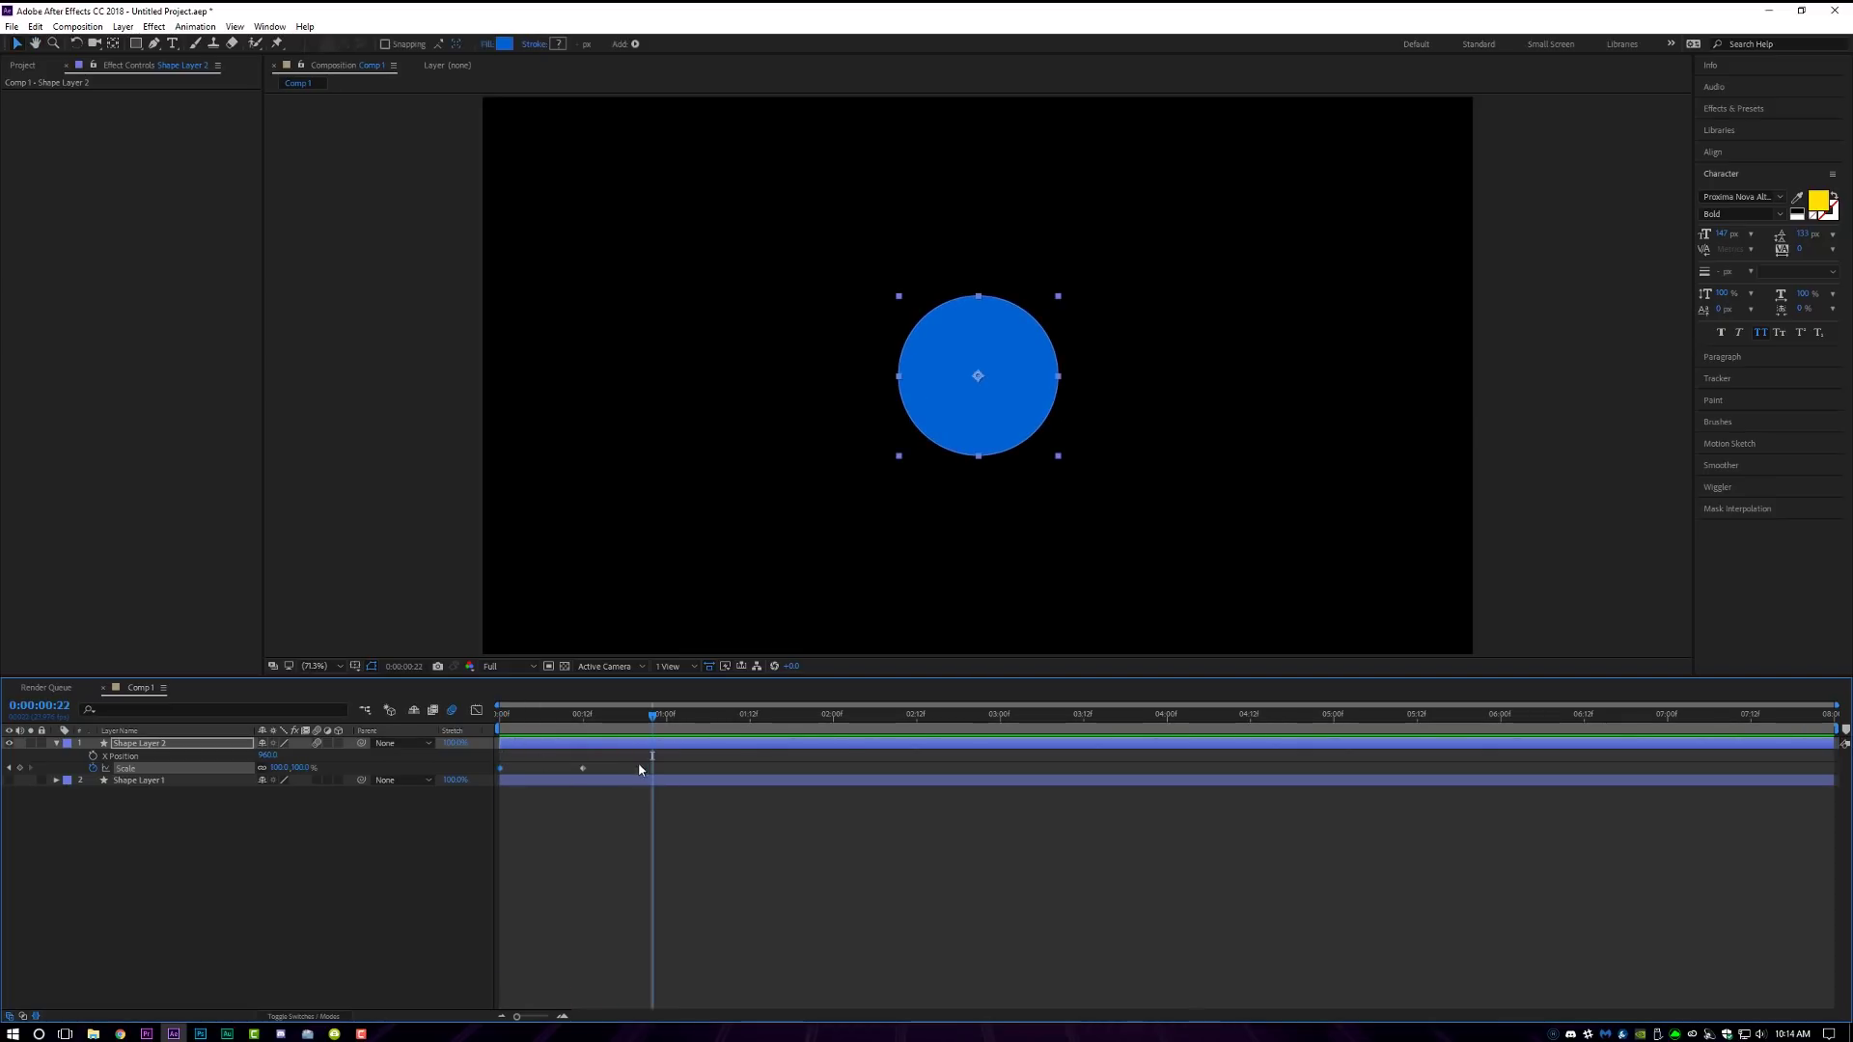
Apply Easy Ease to both Scale keyframes of Shape Layer 2
left_click_drag(598, 763, 498, 783)
right_click(501, 769)
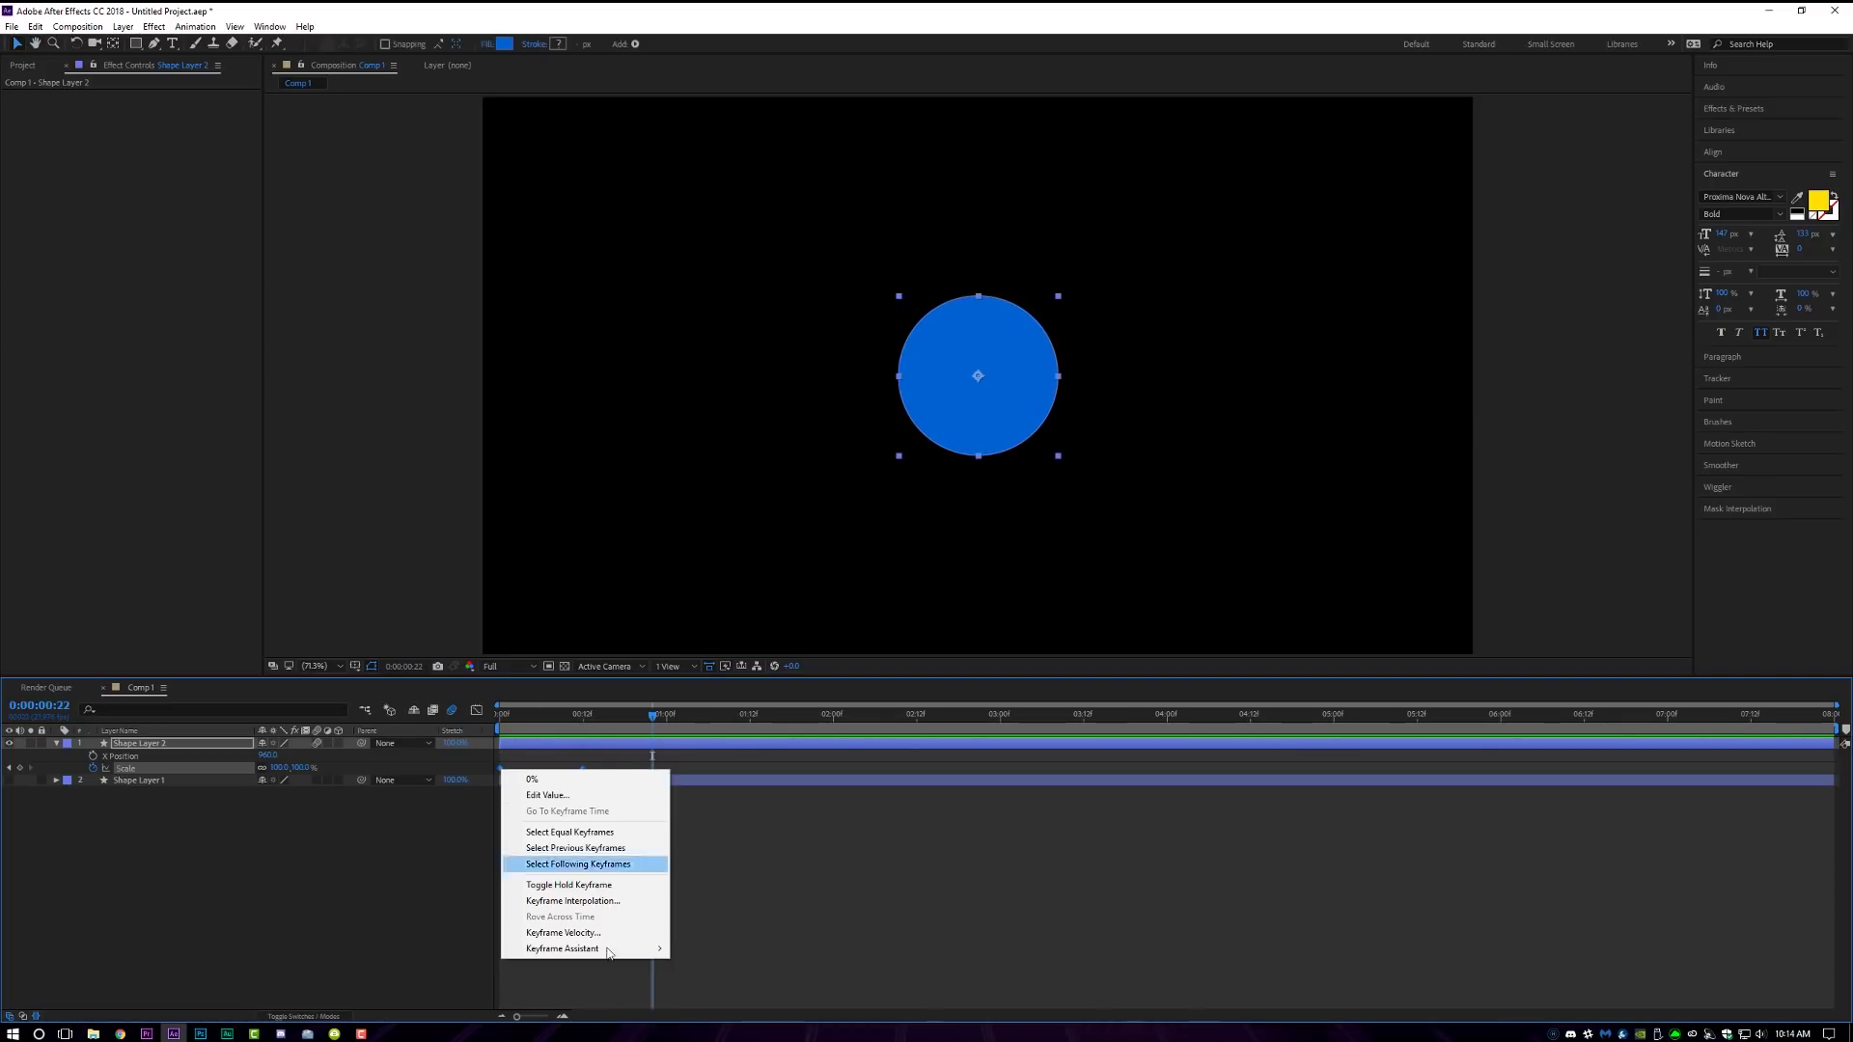
mouse_move(609, 951)
left_click(712, 853)
Reshape the Scale curve in the Graph Editor to rise steeply from 0% and flatten into the frame 12 keyframe, and play it back
key("shift+F3")
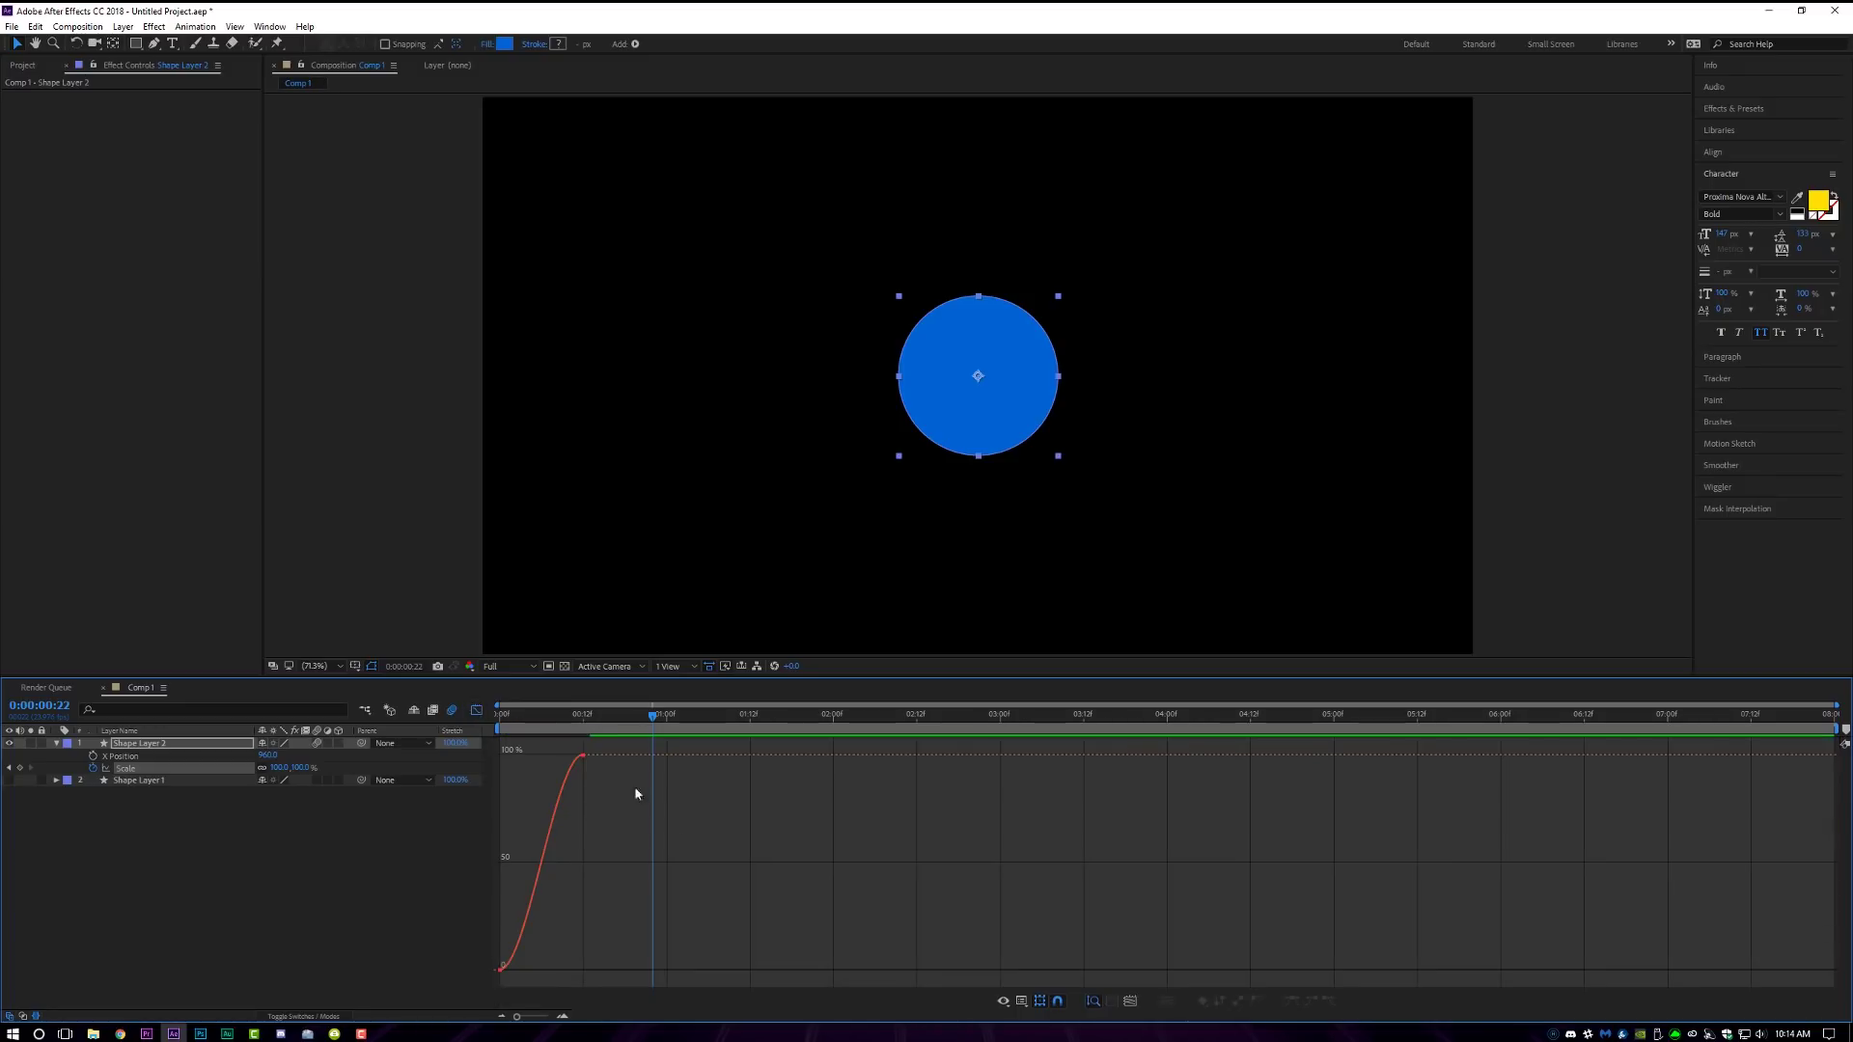
left_click(500, 970)
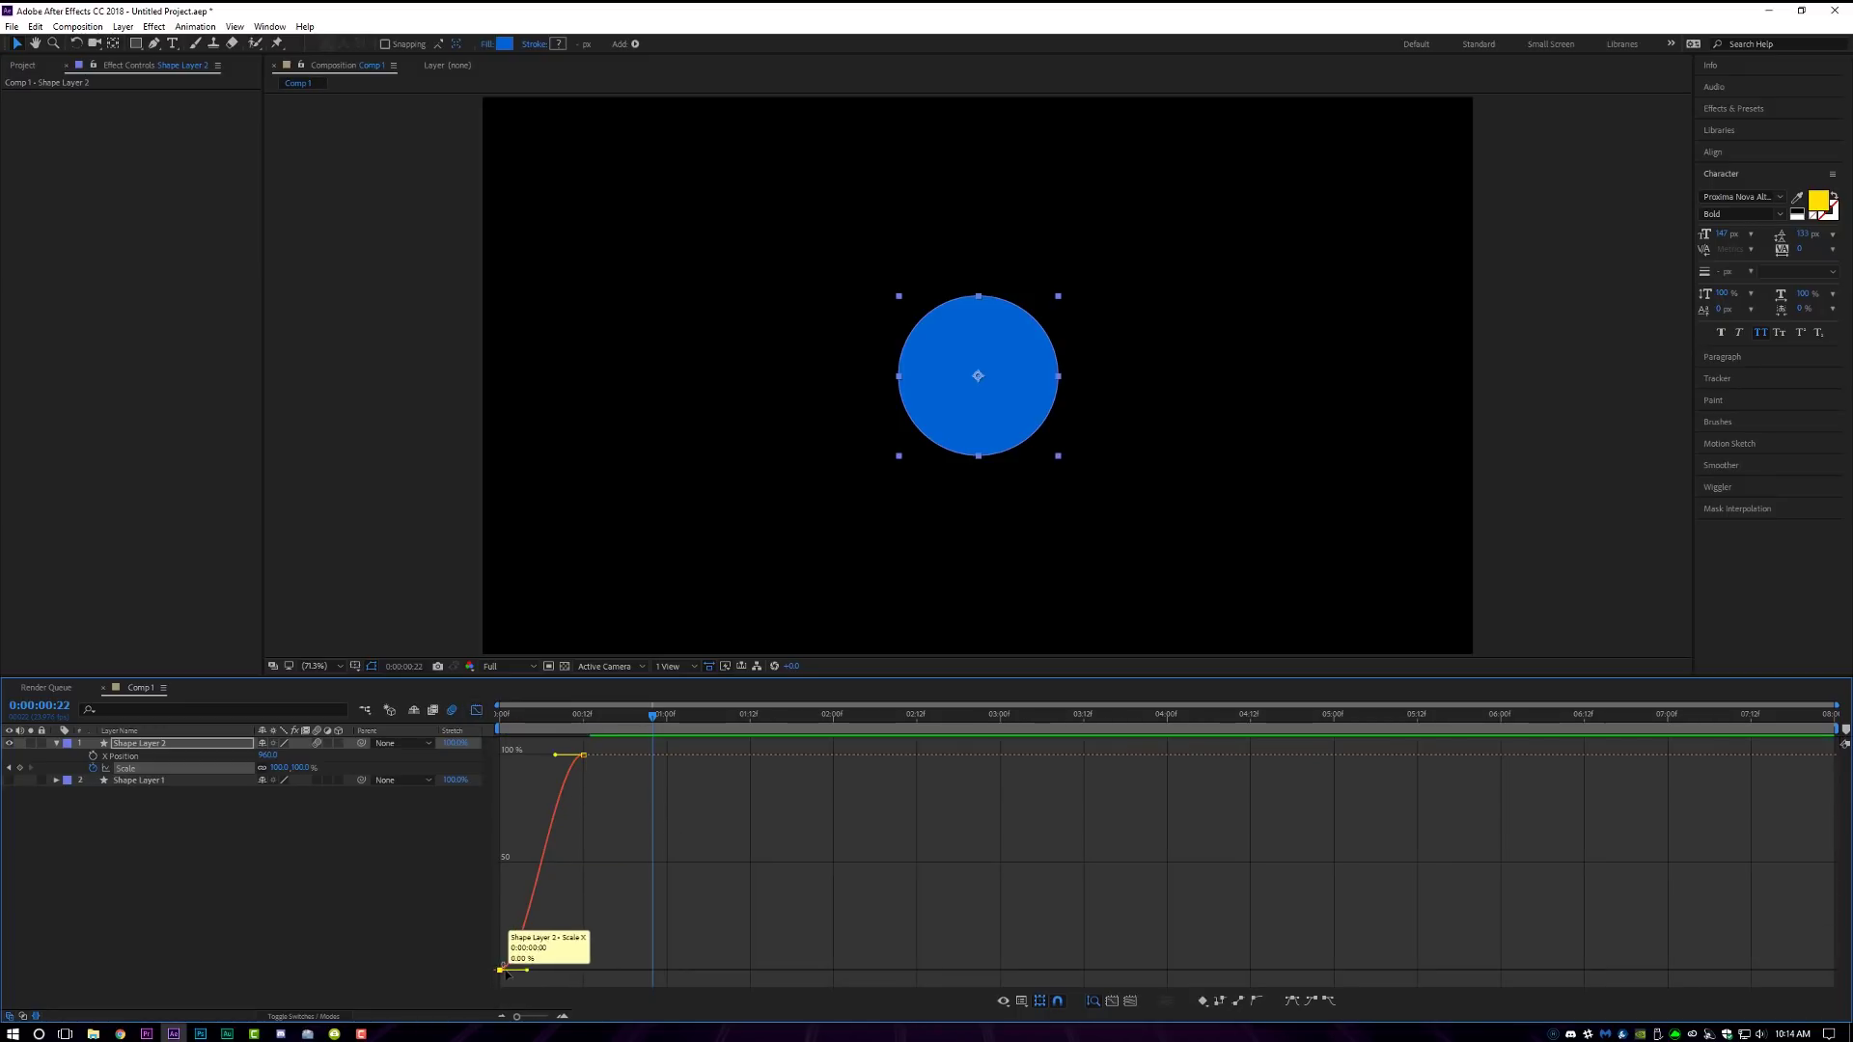
left_click_drag(527, 970, 448, 877)
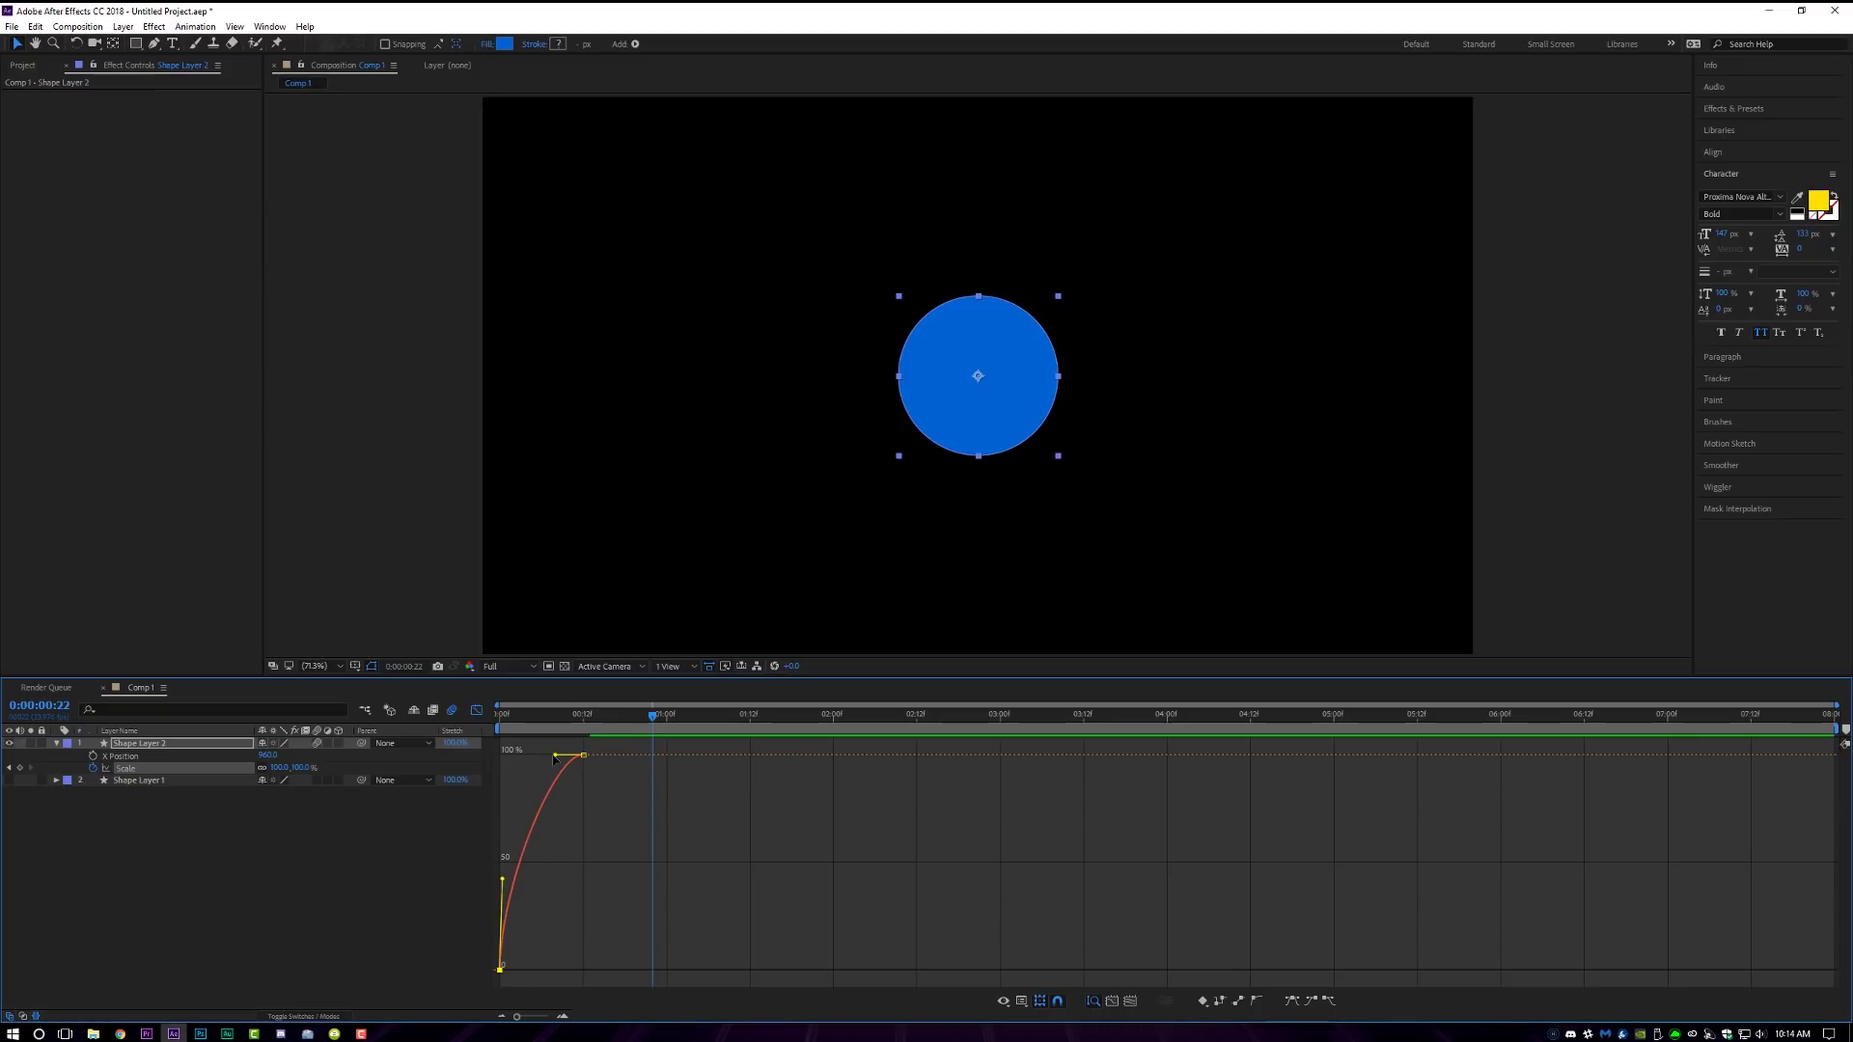
left_click_drag(554, 756, 451, 735)
key("space")
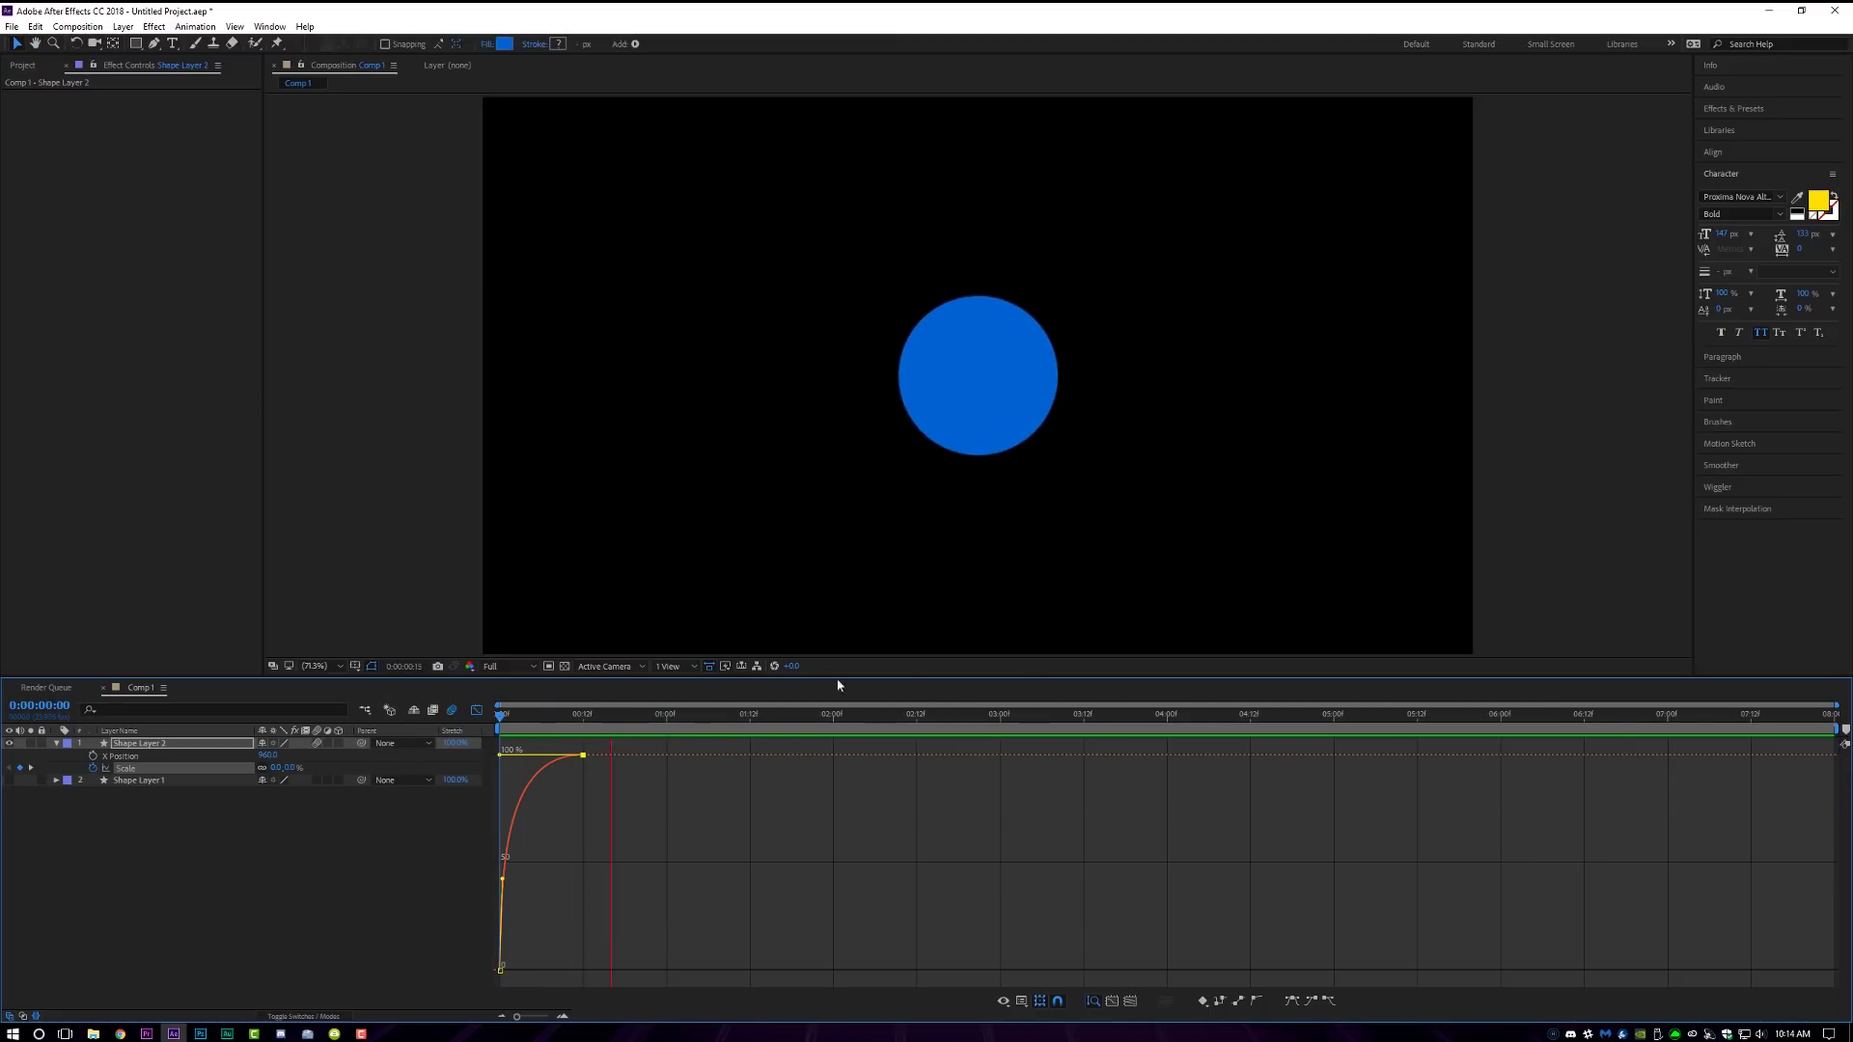
key("space")
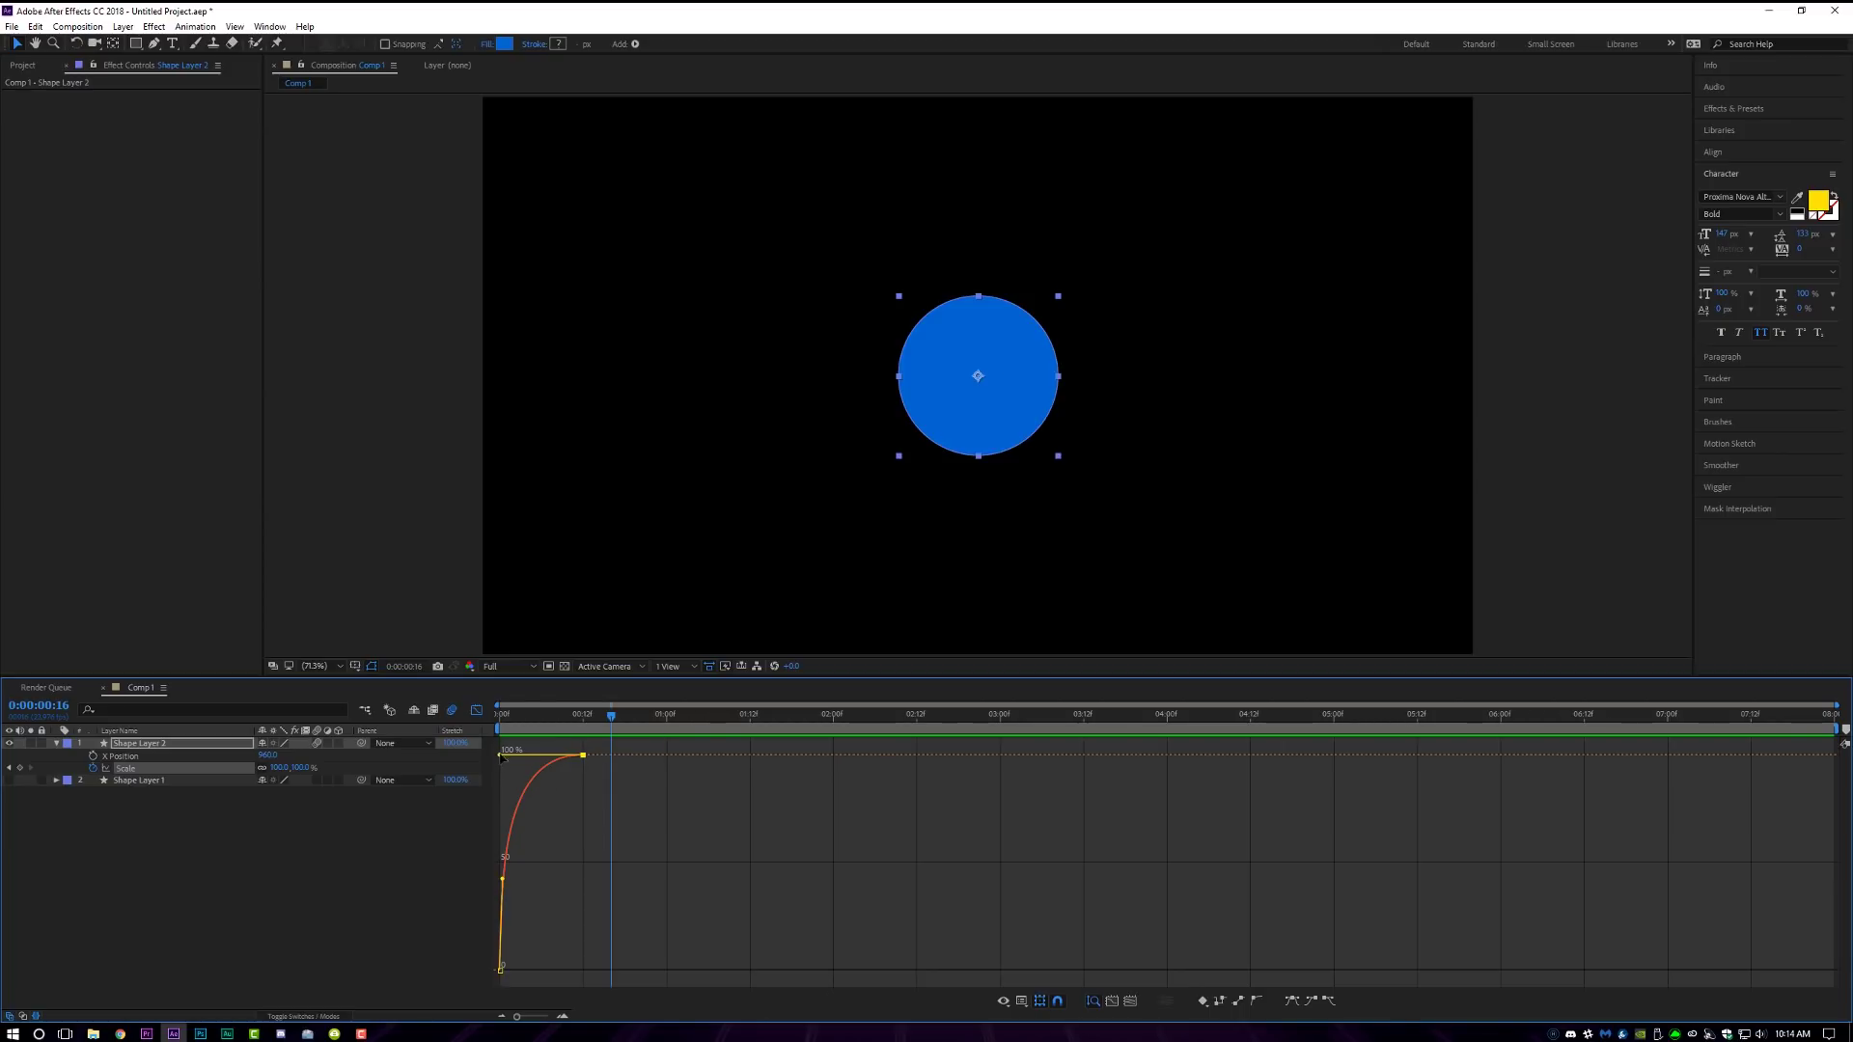
Raise the incoming handle of the frame 12 Scale keyframe so the curve overshoots to about 250%, and play it back
mouse_move(501, 757)
left_mouse_down()
mouse_move(557, 736)
mouse_move(577, 768)
mouse_move(538, 695)
mouse_move(536, 749)
left_mouse_up()
key("space")
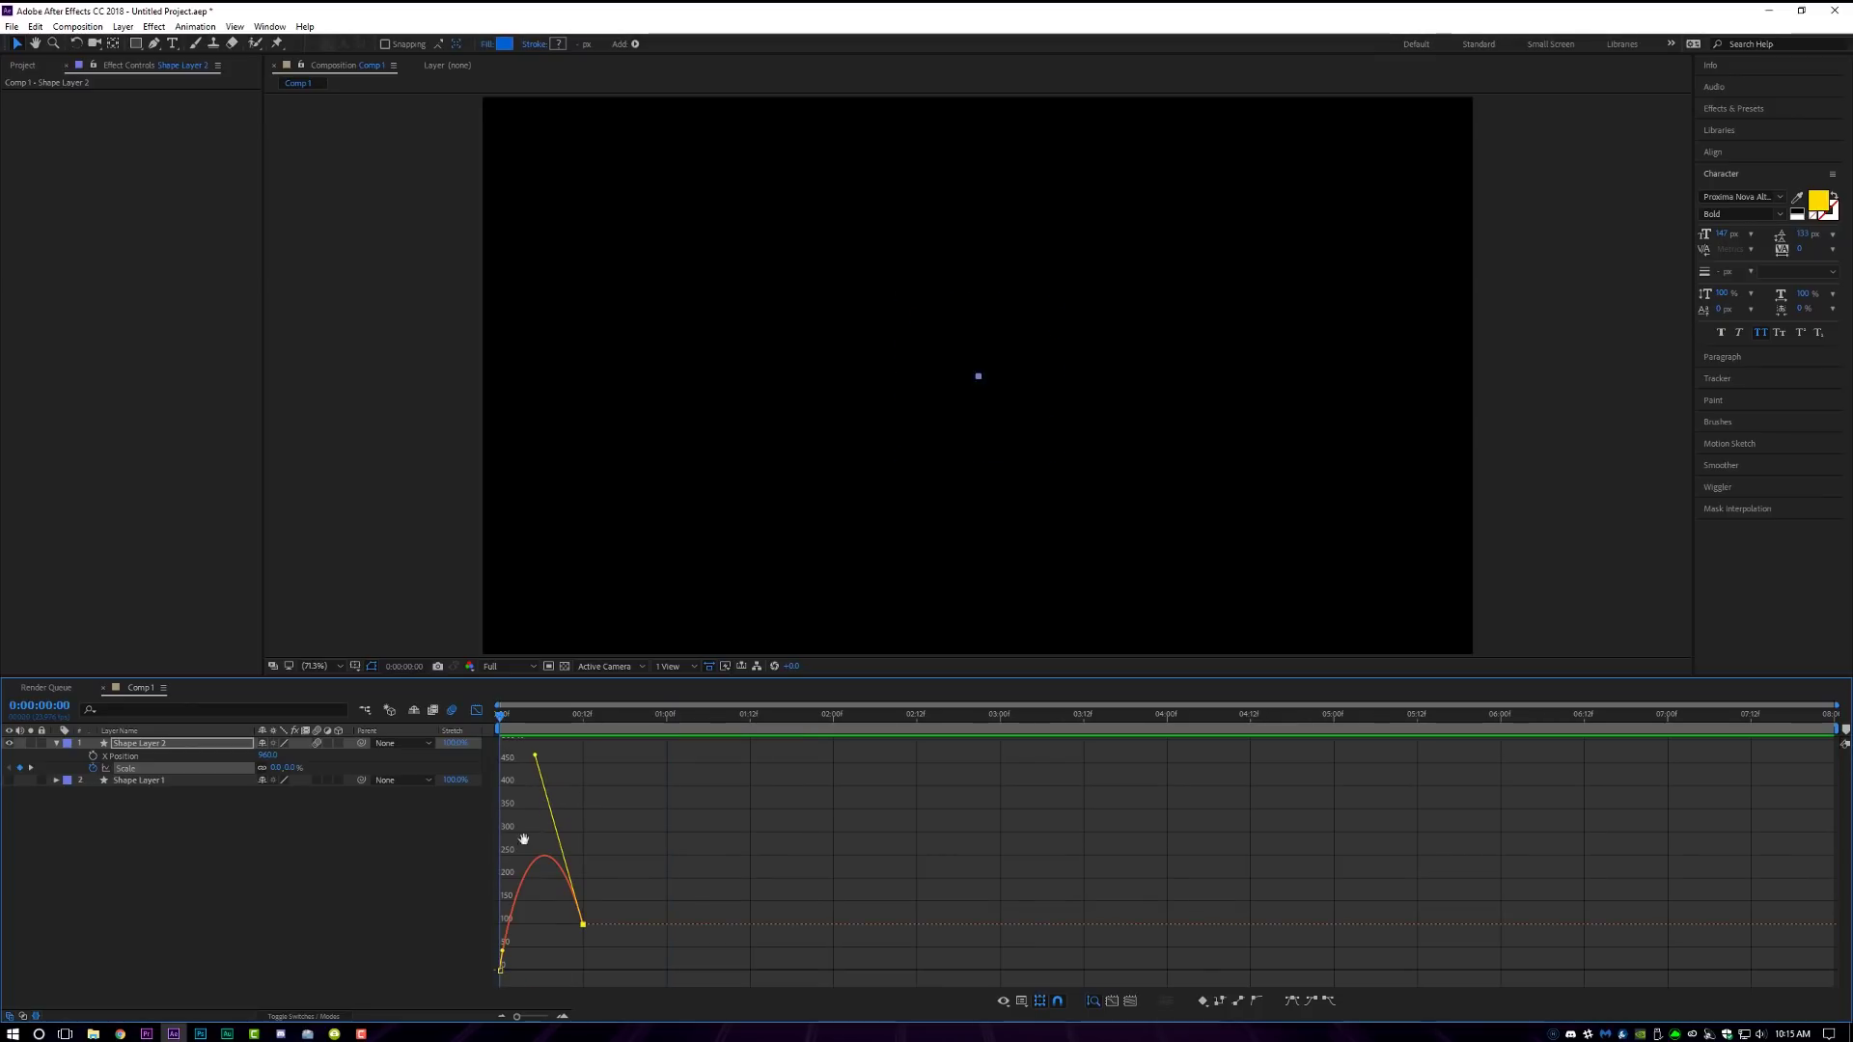
key("space")
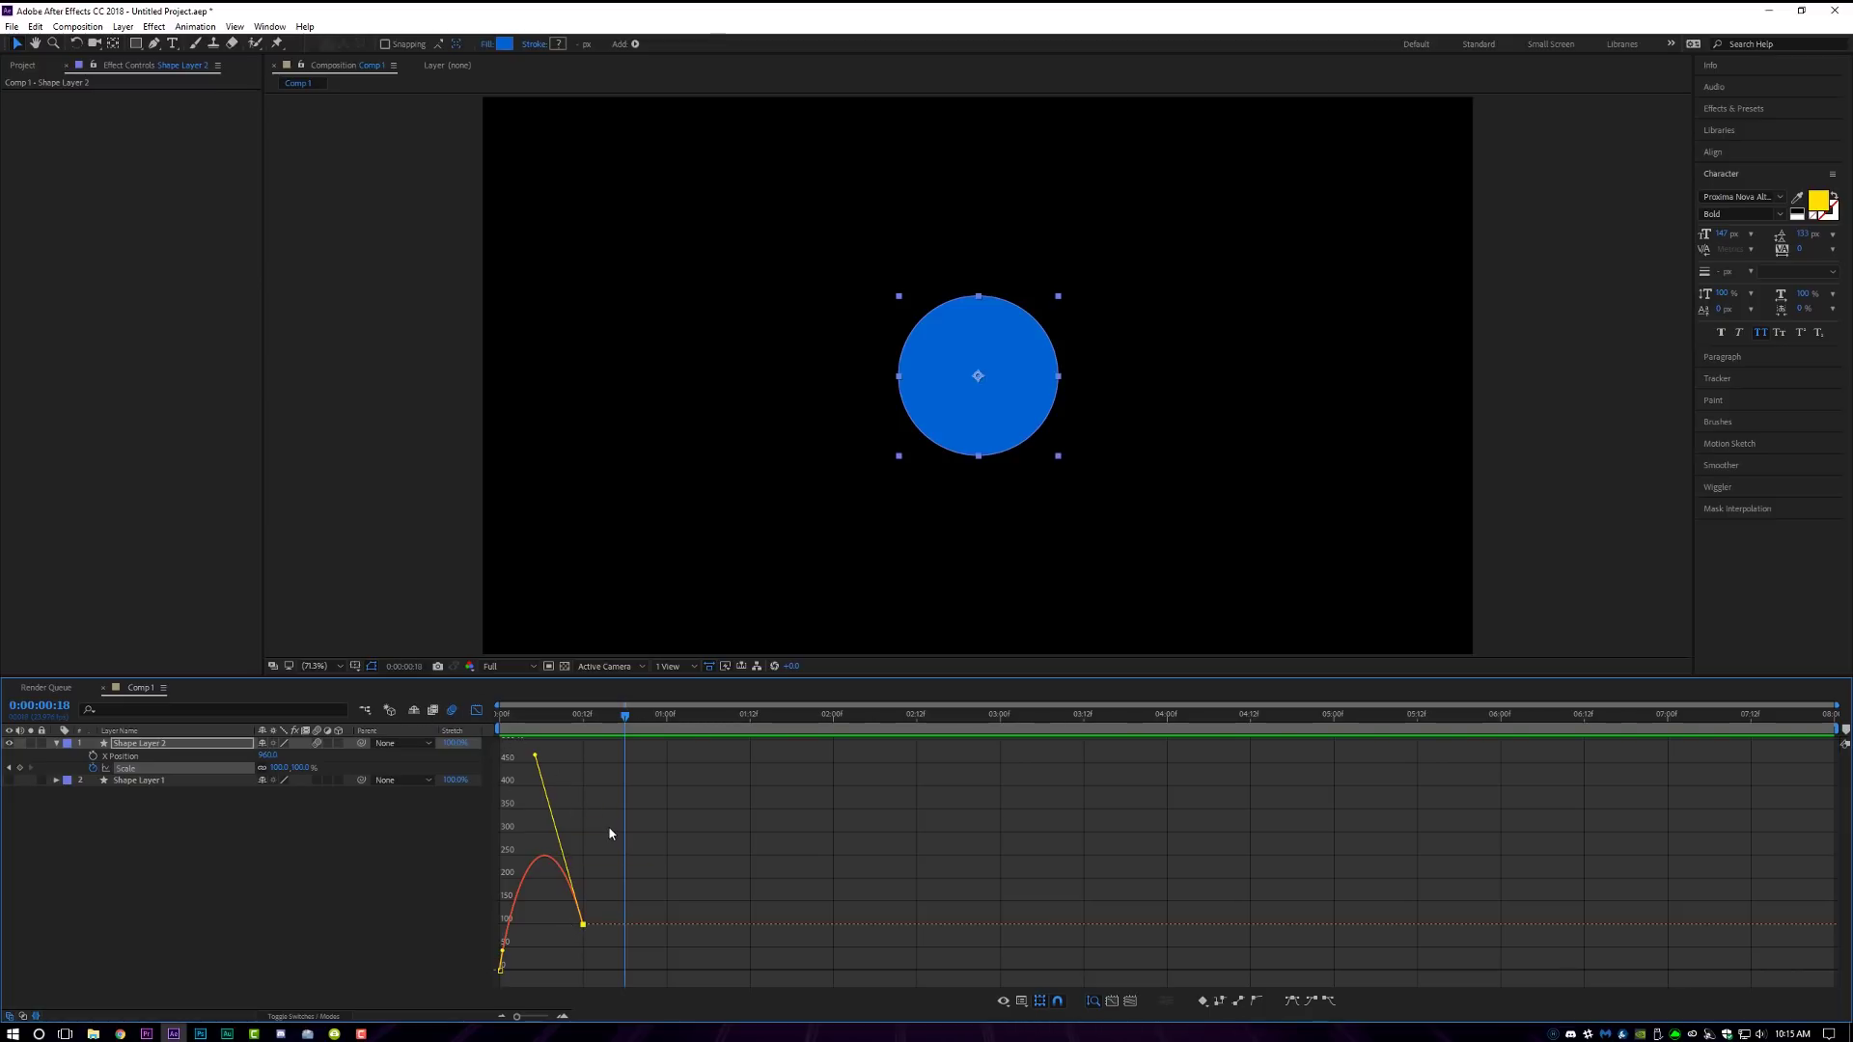
key("Home")
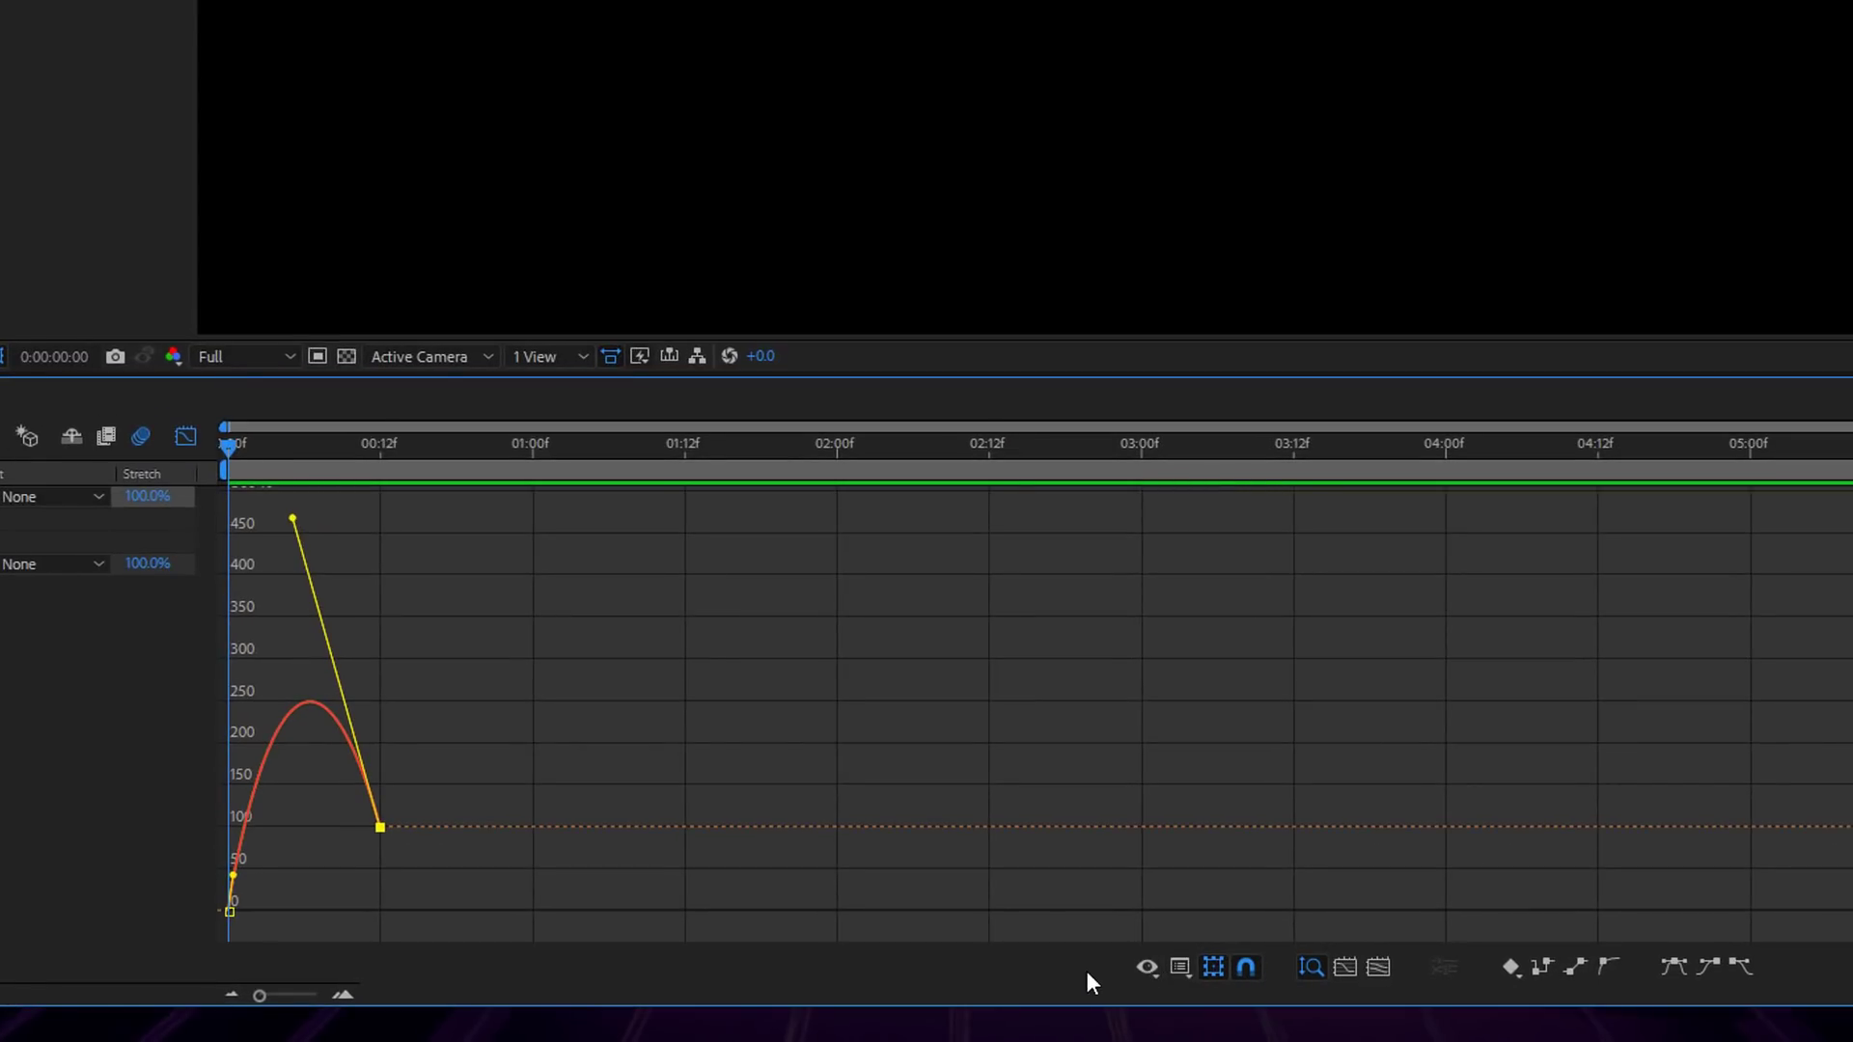
Examine the Graph Editor's property visibility choices and its graph type and display options
left_click(1144, 967)
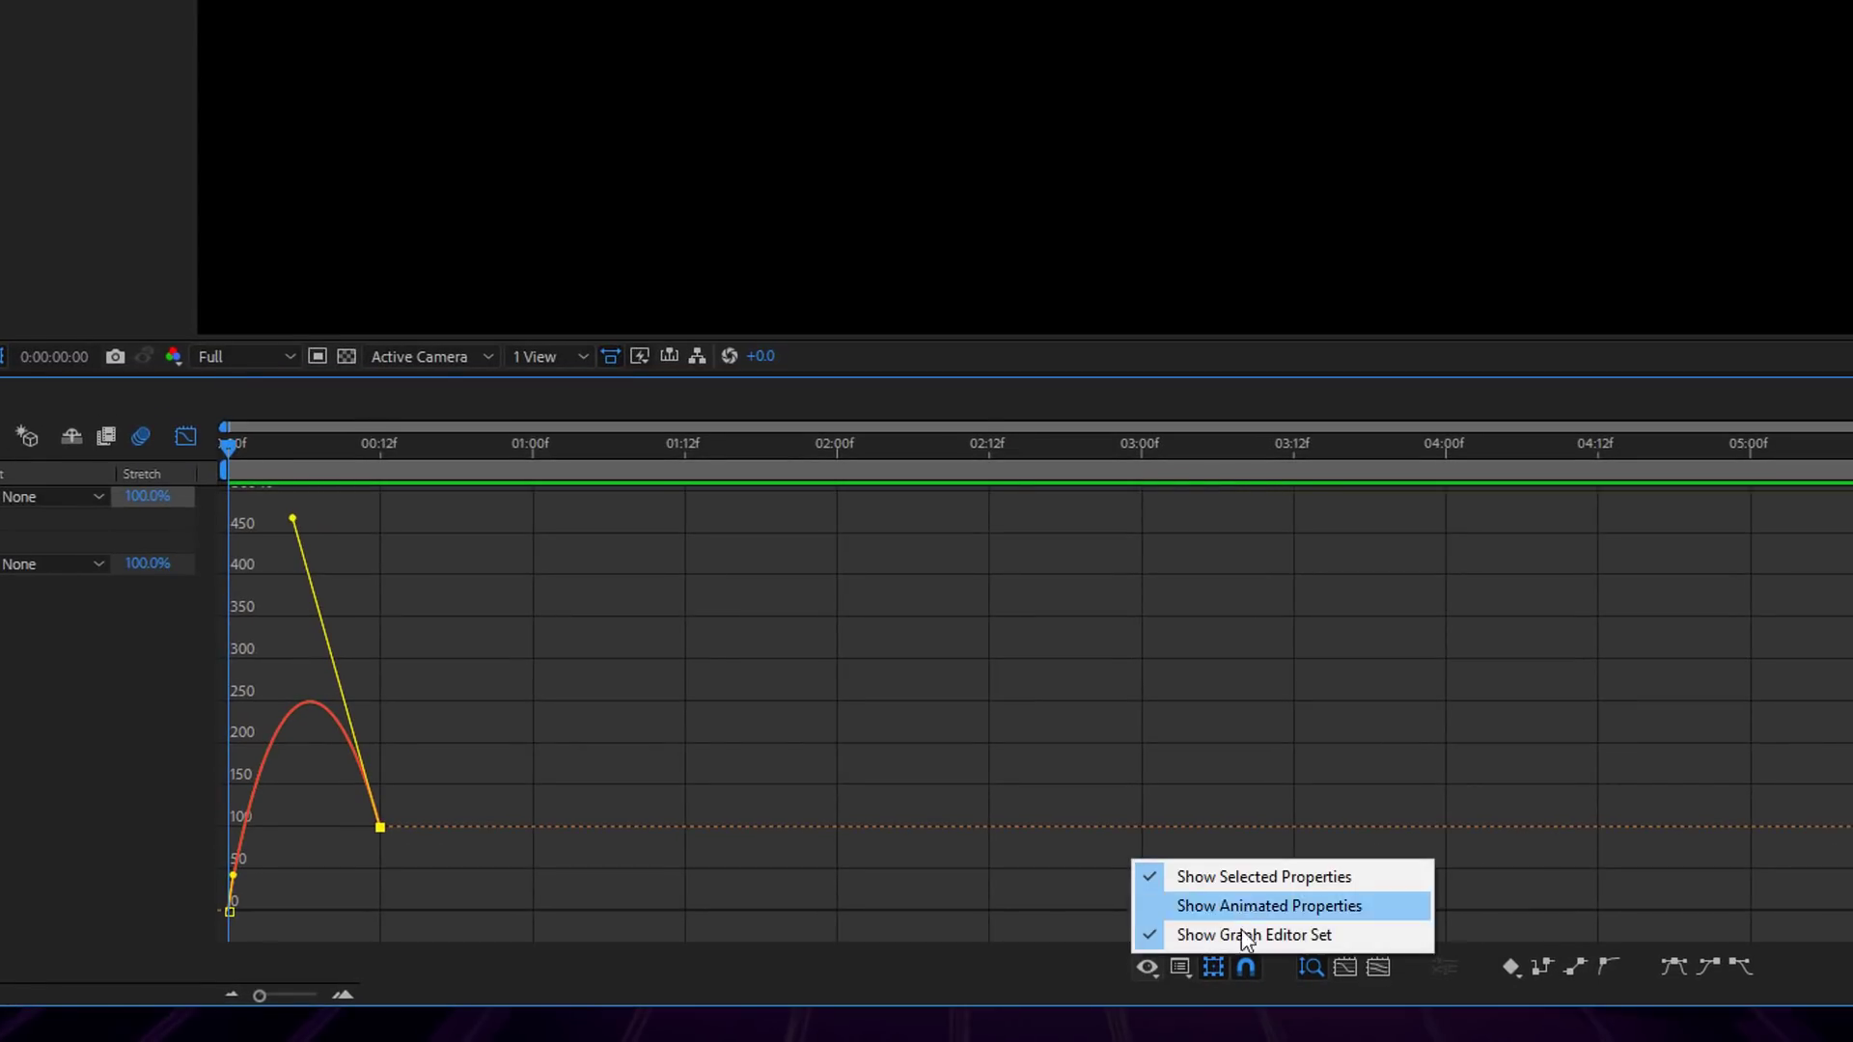
left_click(1179, 968)
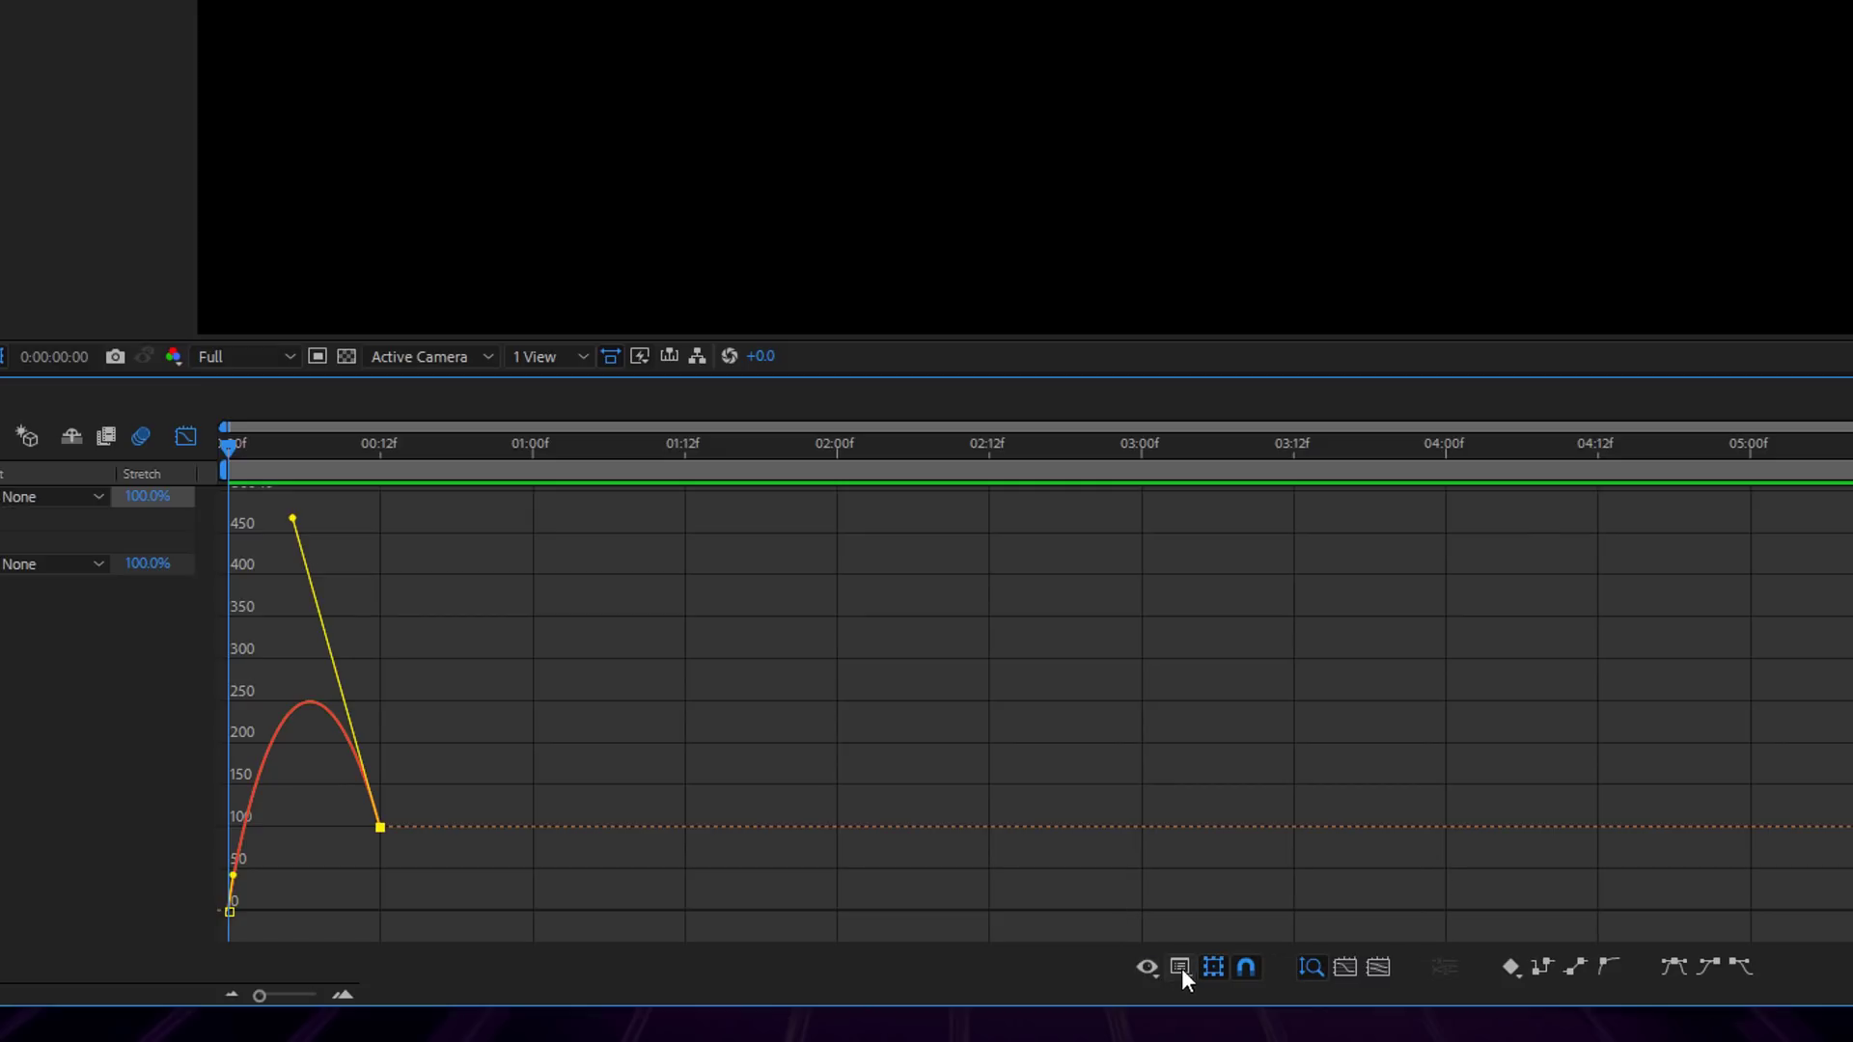
left_click(1181, 969)
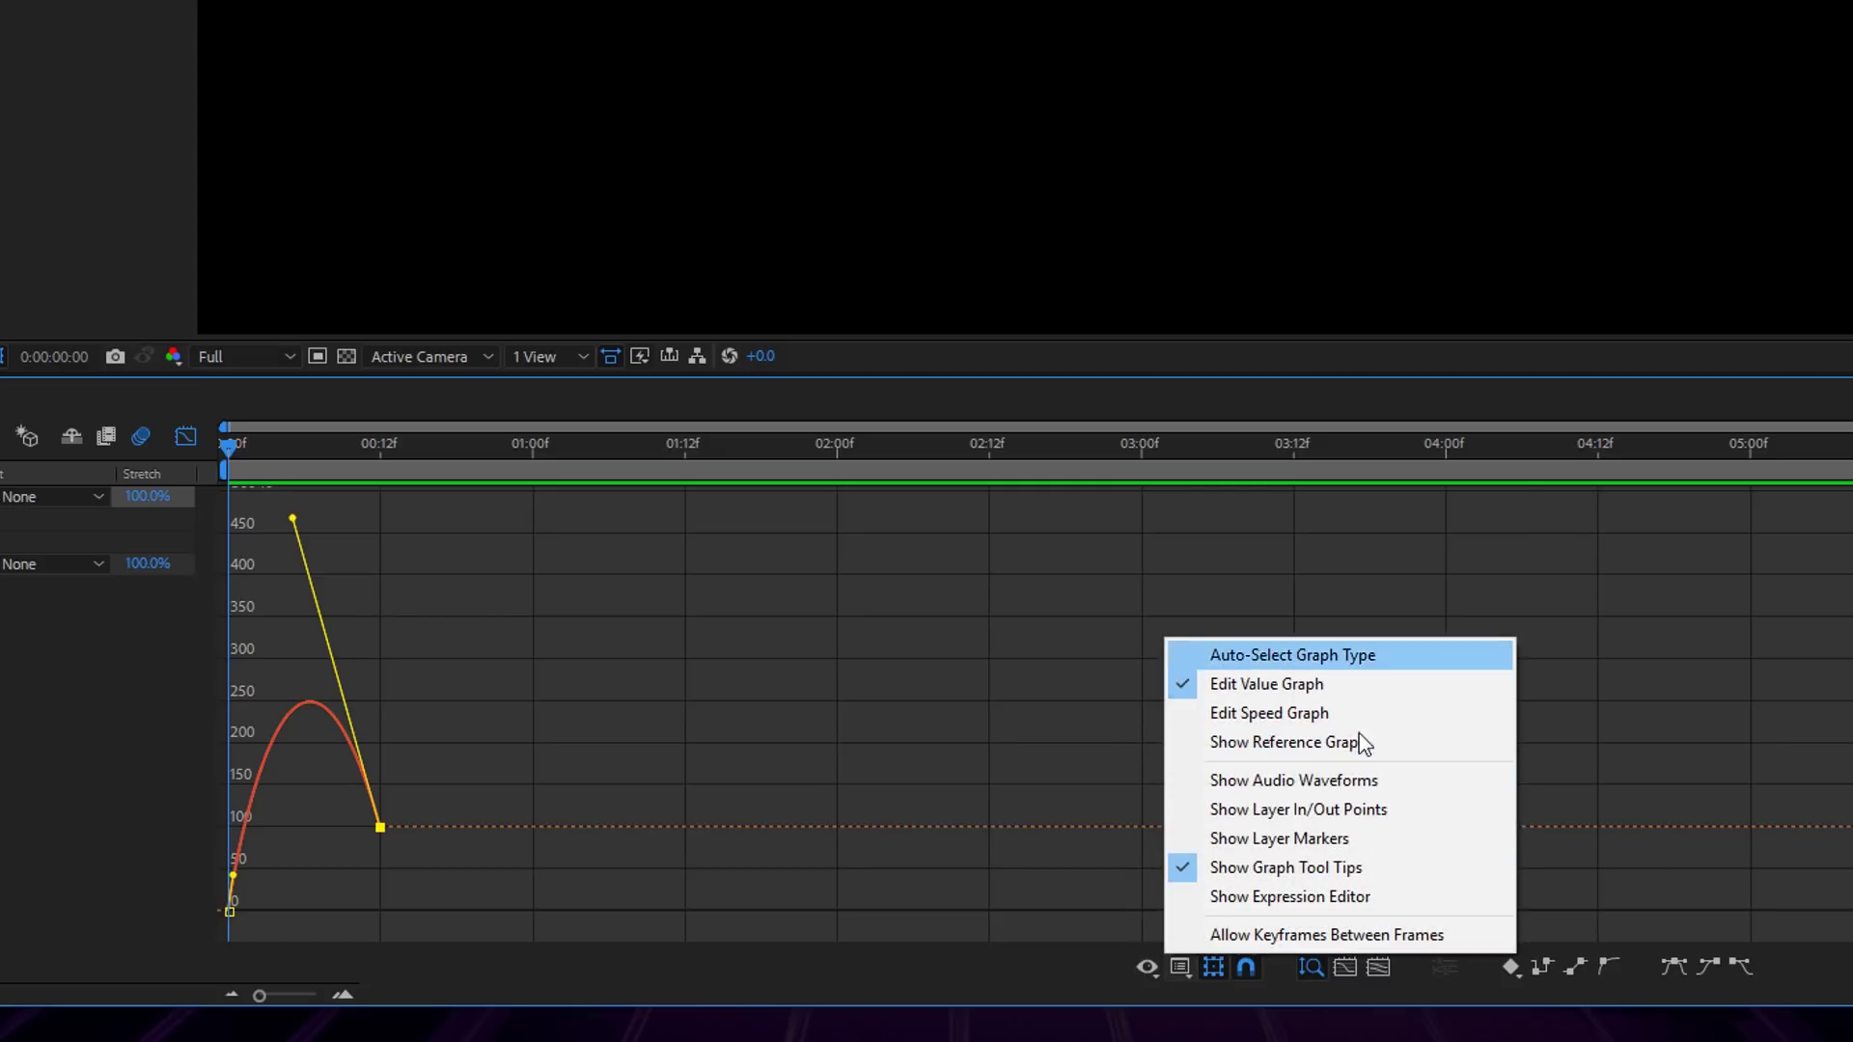
left_click(1214, 967)
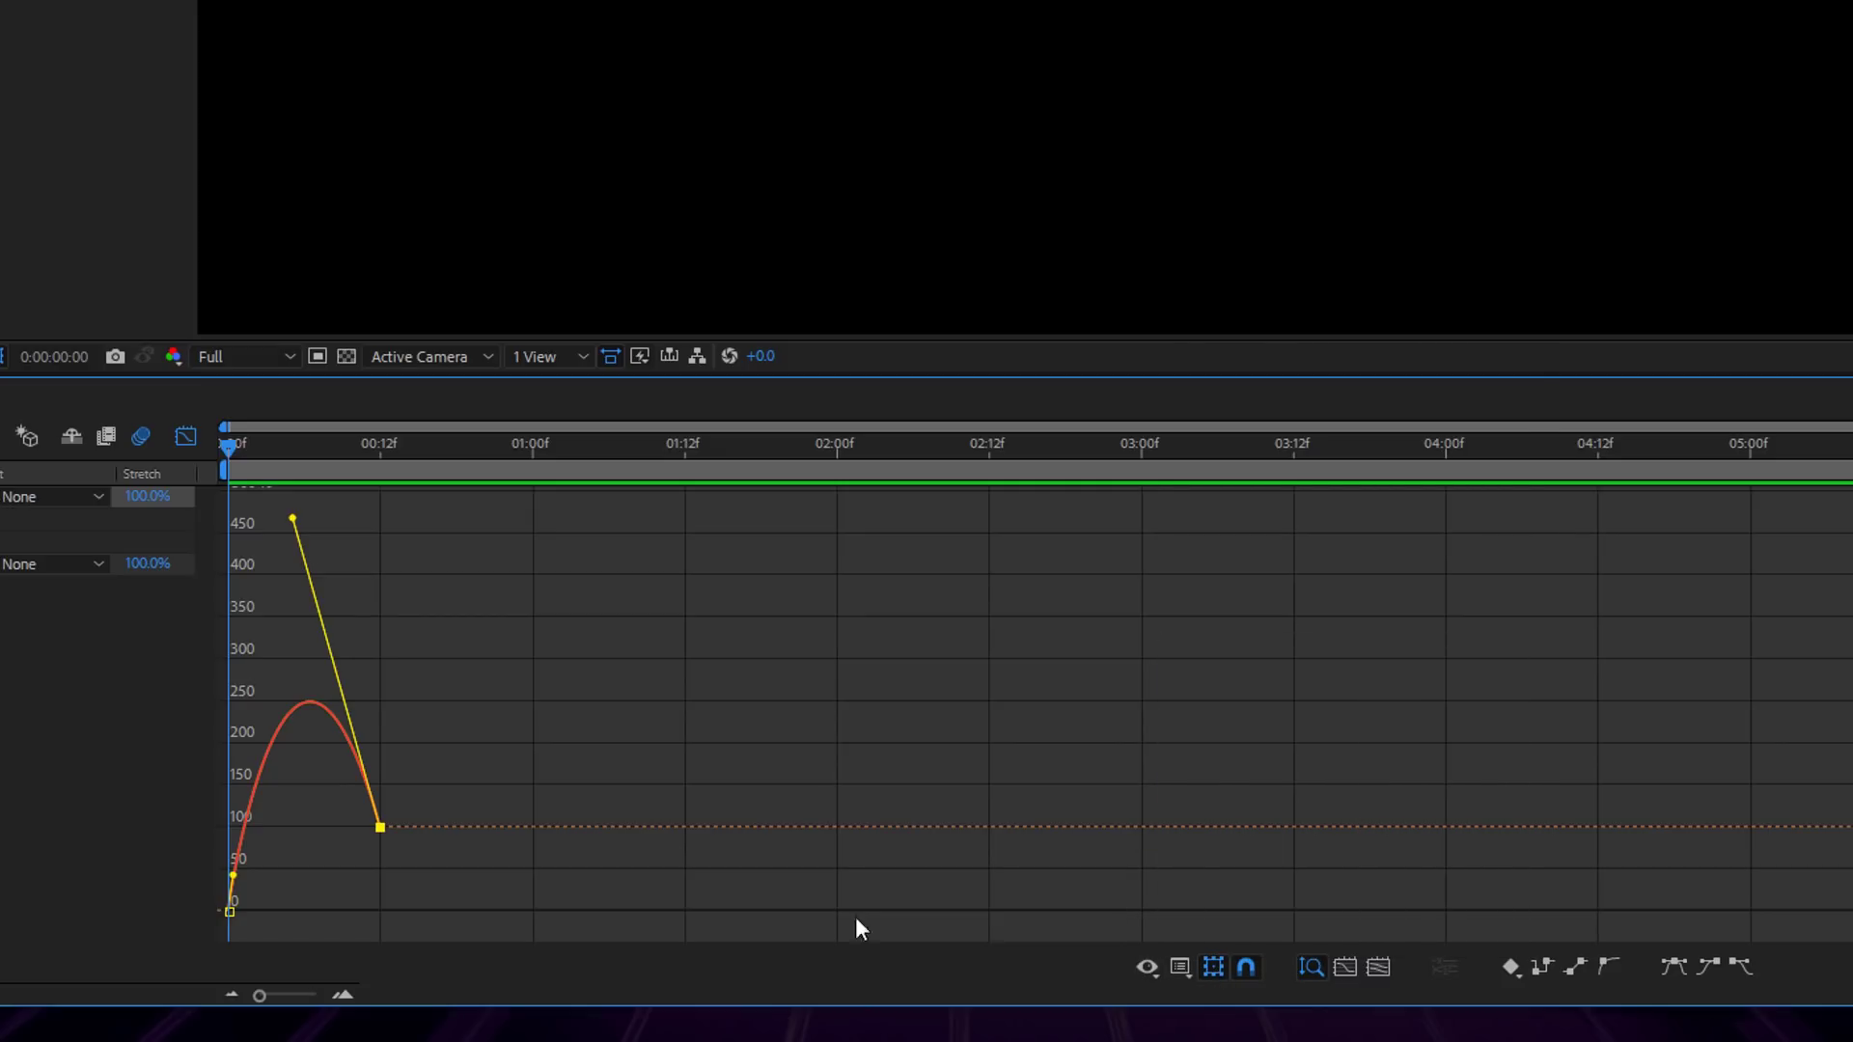
Toggle the transform box around both Scale keyframes off and on, and raise the frame 12 keyframe to about 198%
left_click_drag(520, 736, 175, 931)
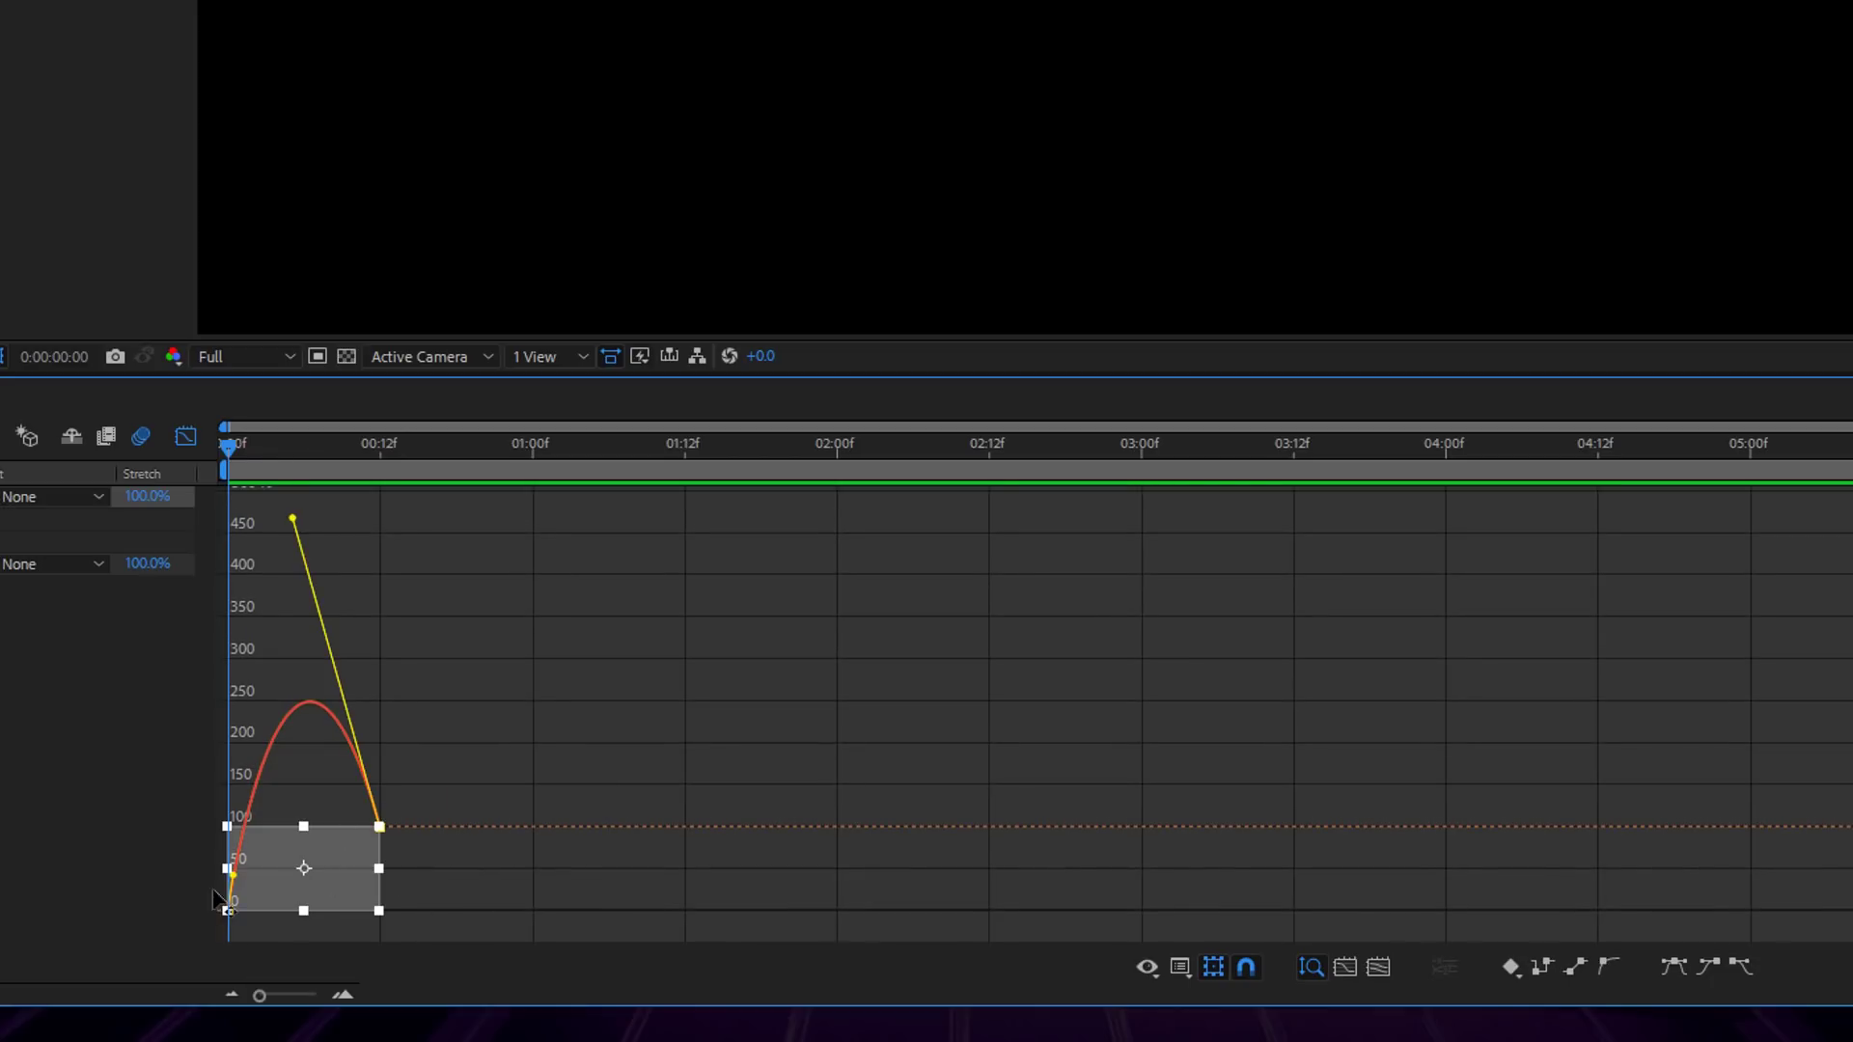
left_click(1214, 968)
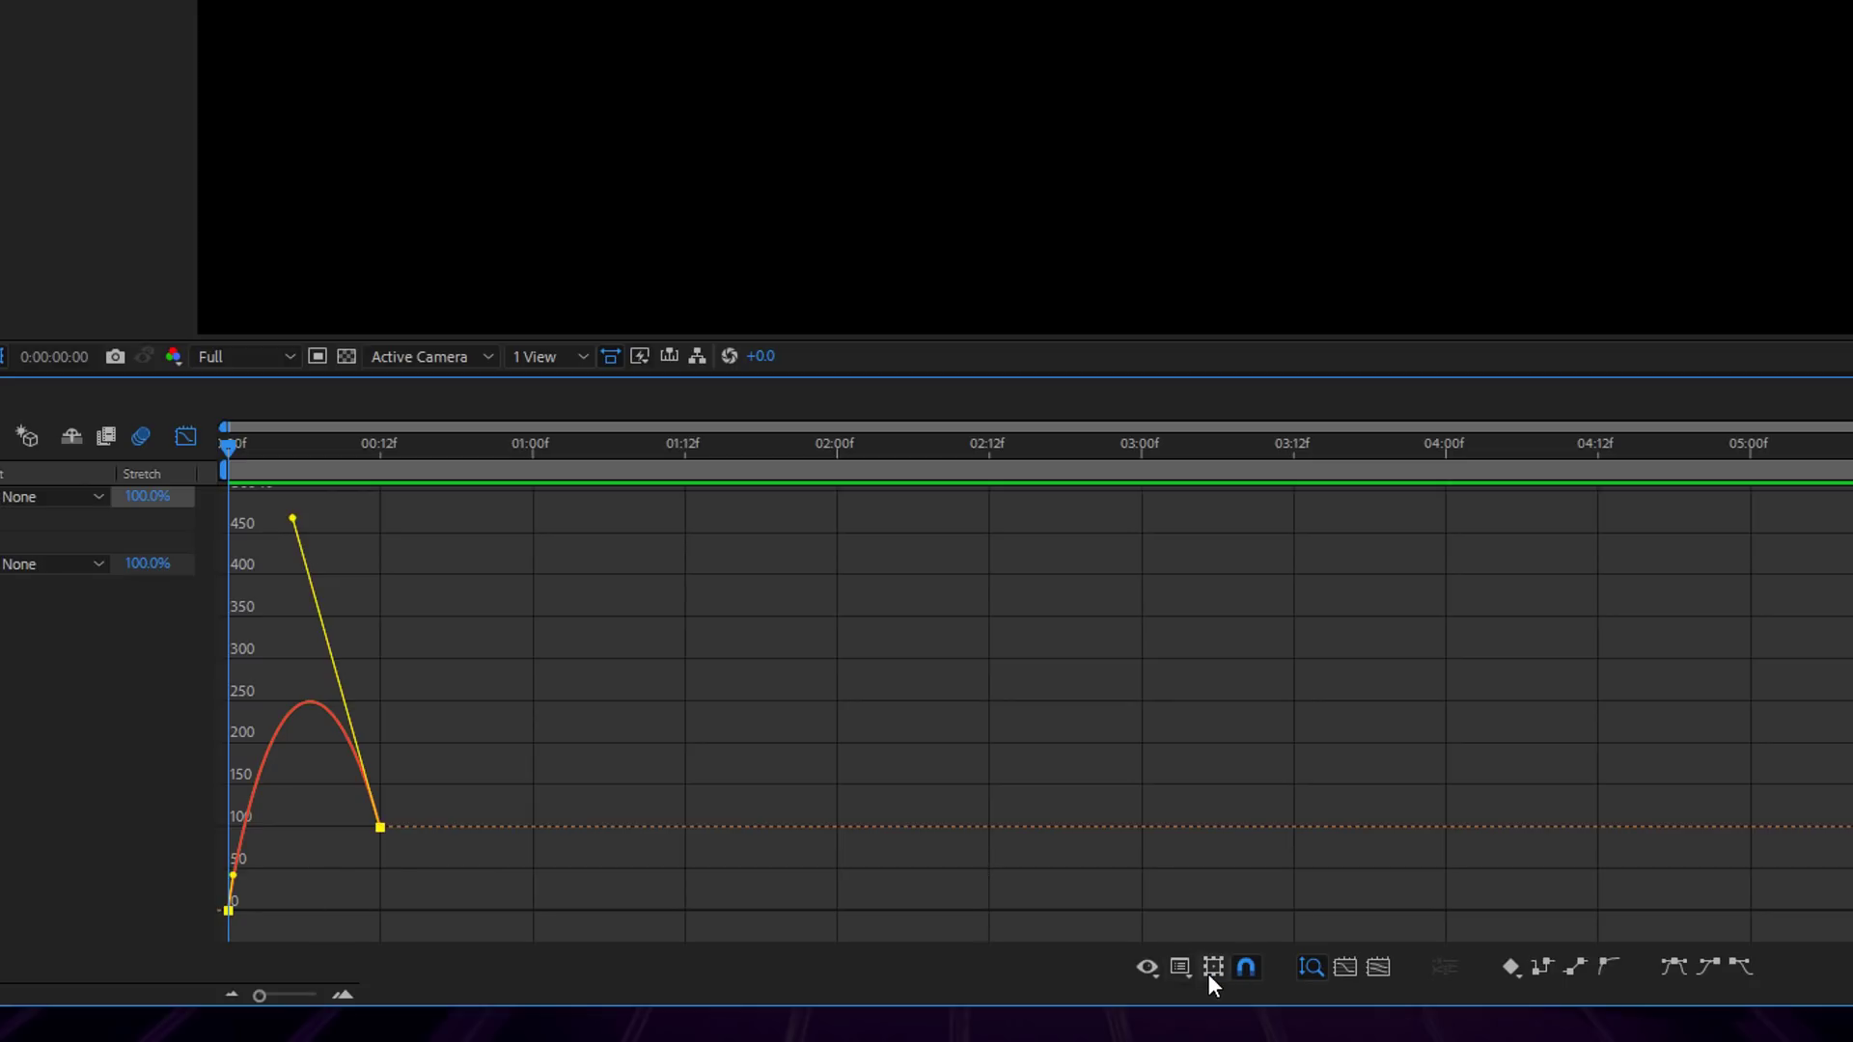
left_click(1208, 974)
left_click(1247, 968)
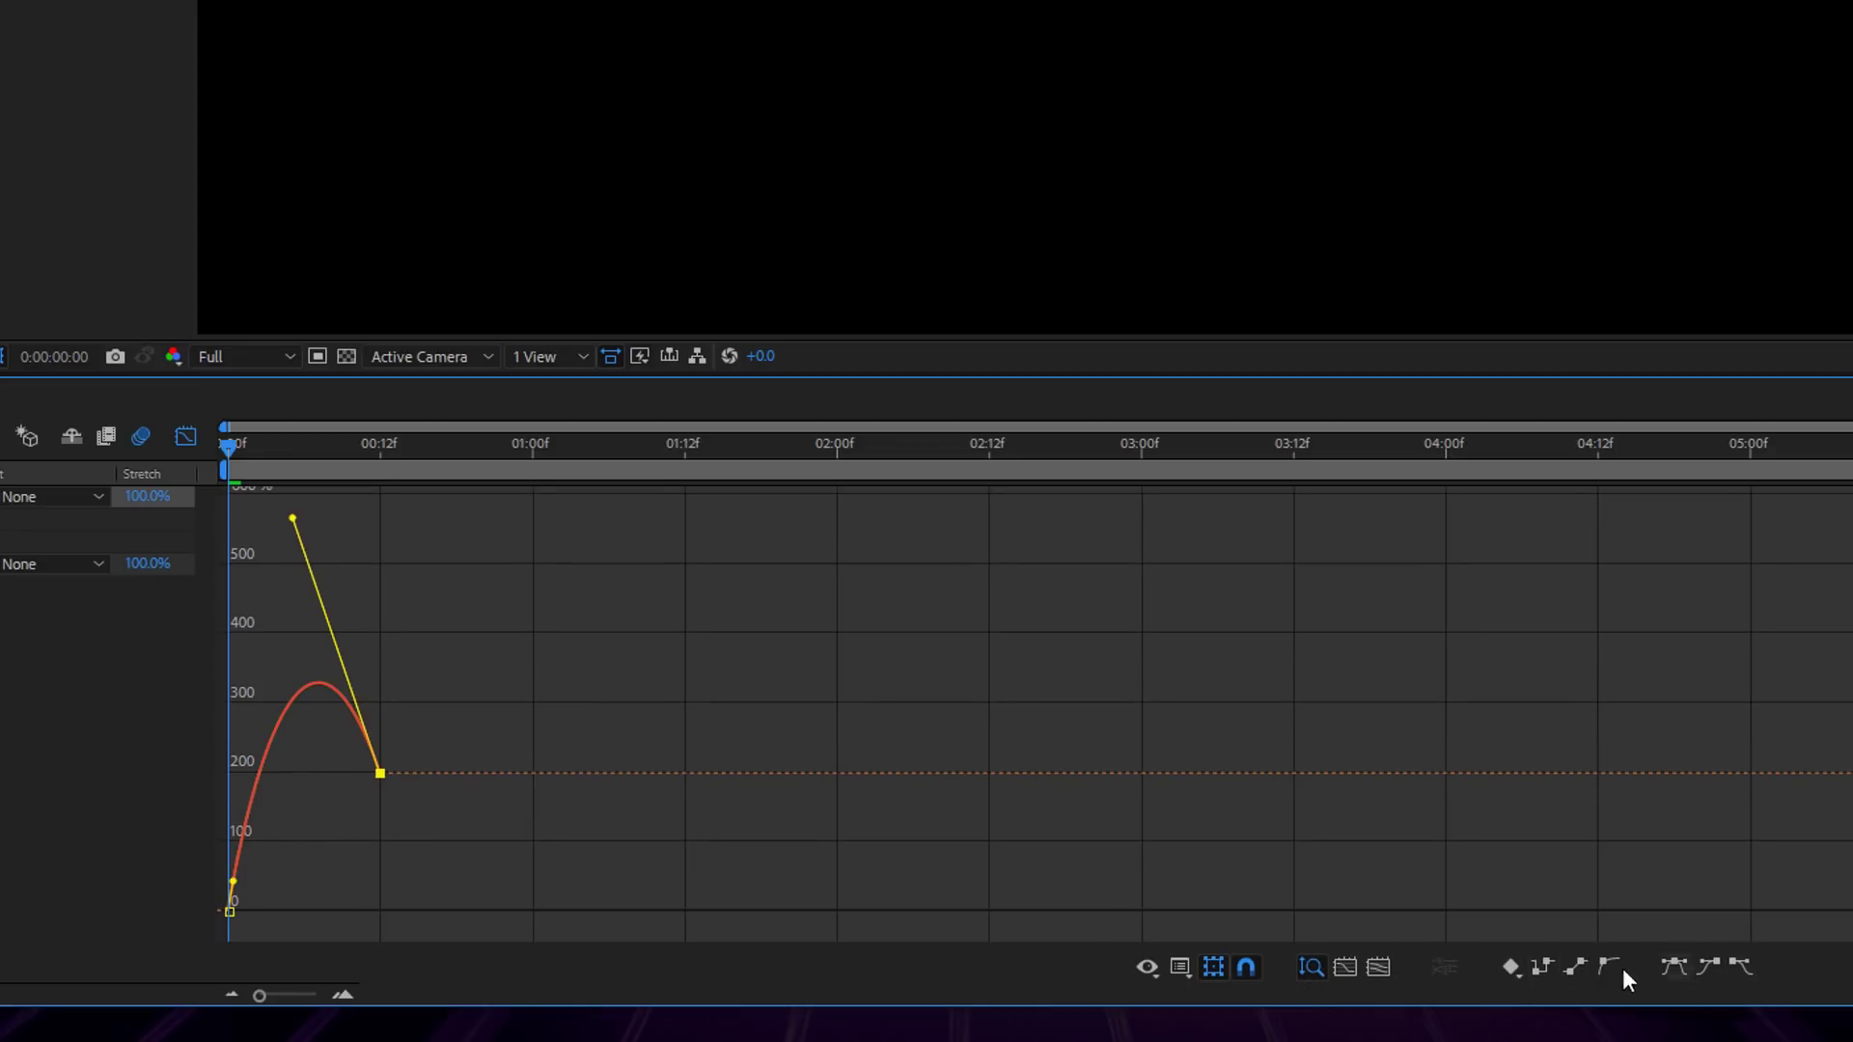
Review the Keyframe Assistant easing commands for the frame 12 Scale keyframe without applying any
right_click(379, 770)
mouse_move(539, 751)
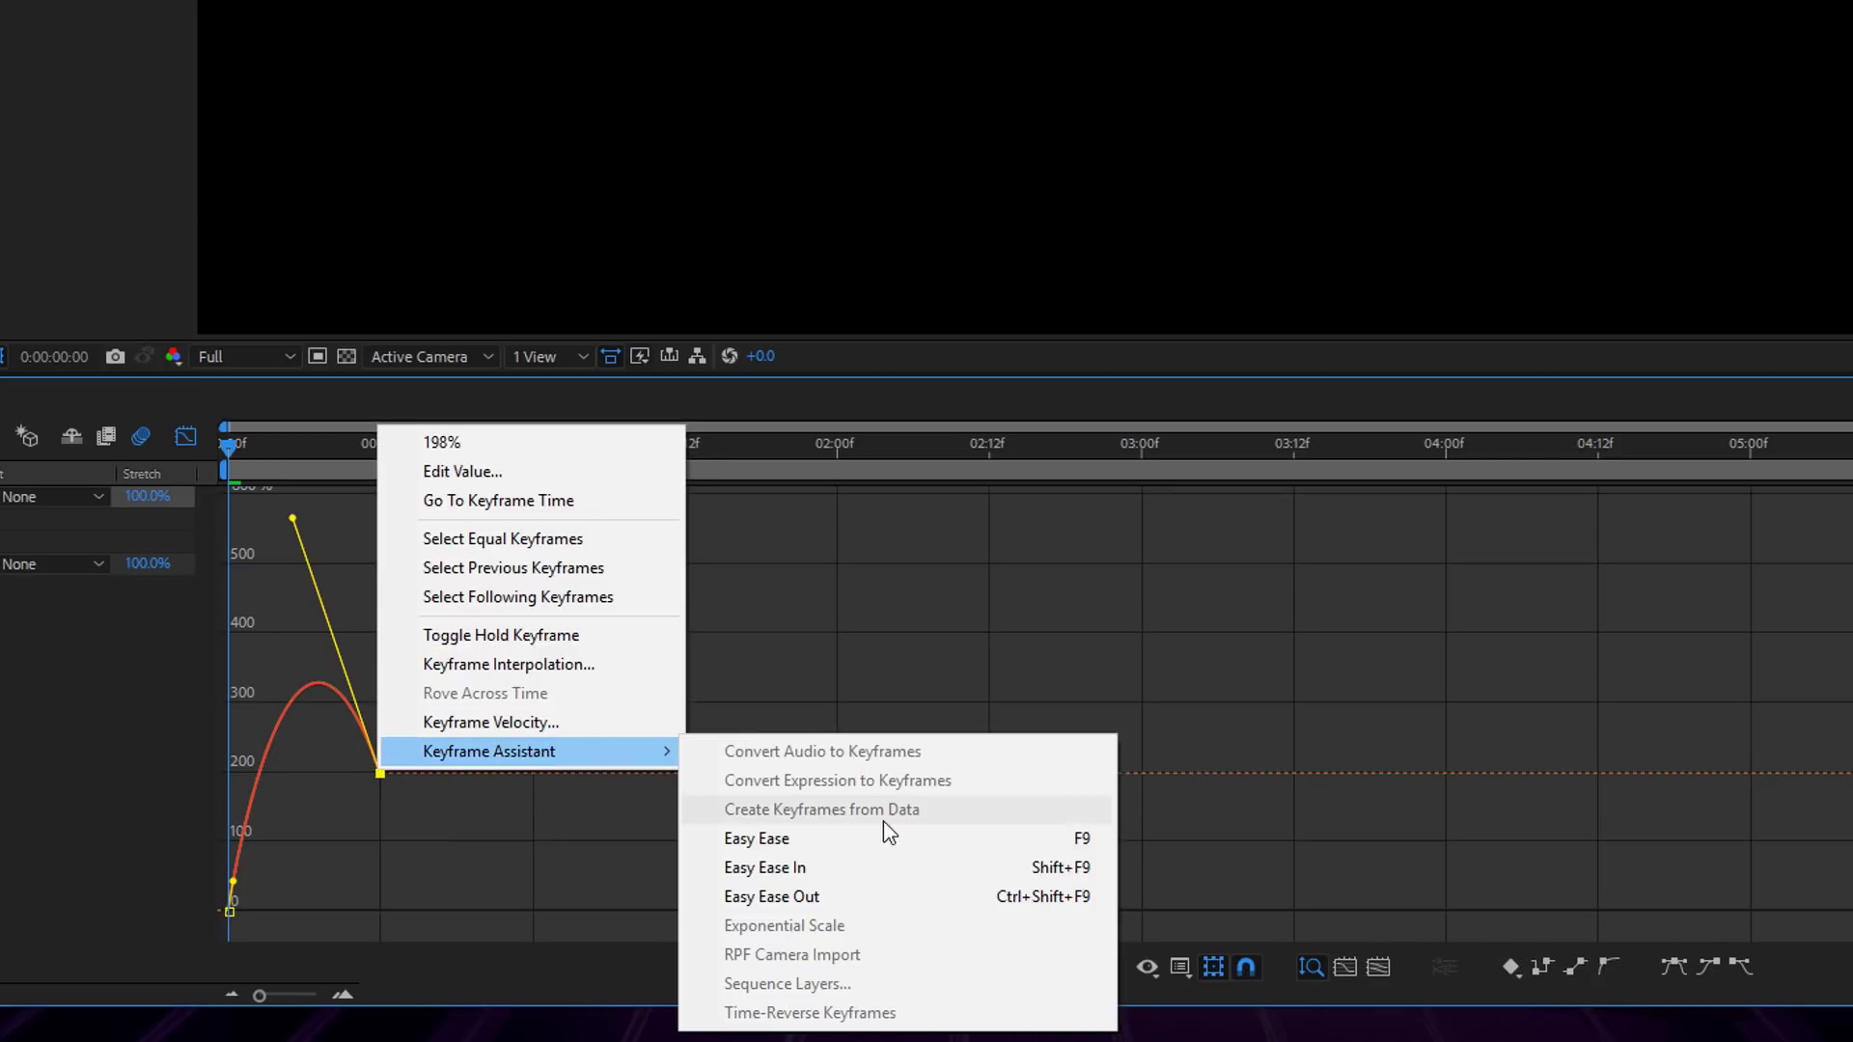
left_click(559, 823)
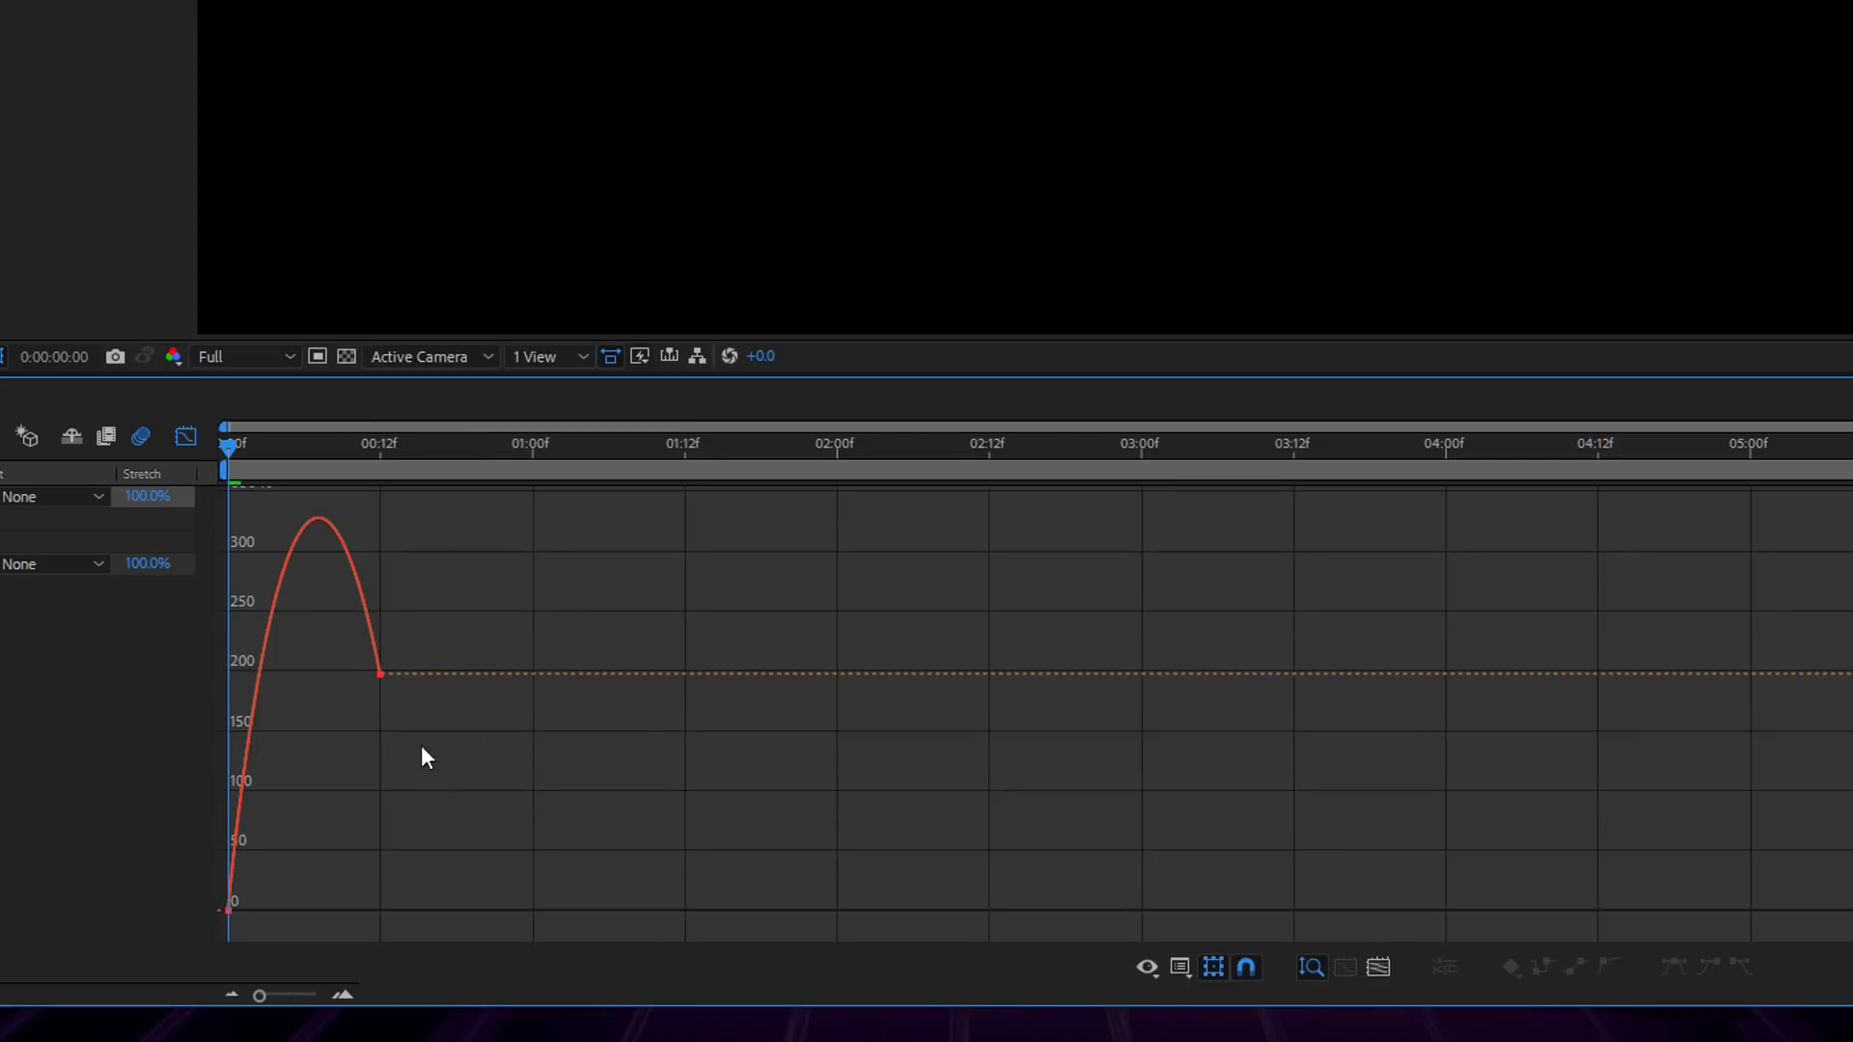
left_click(379, 674)
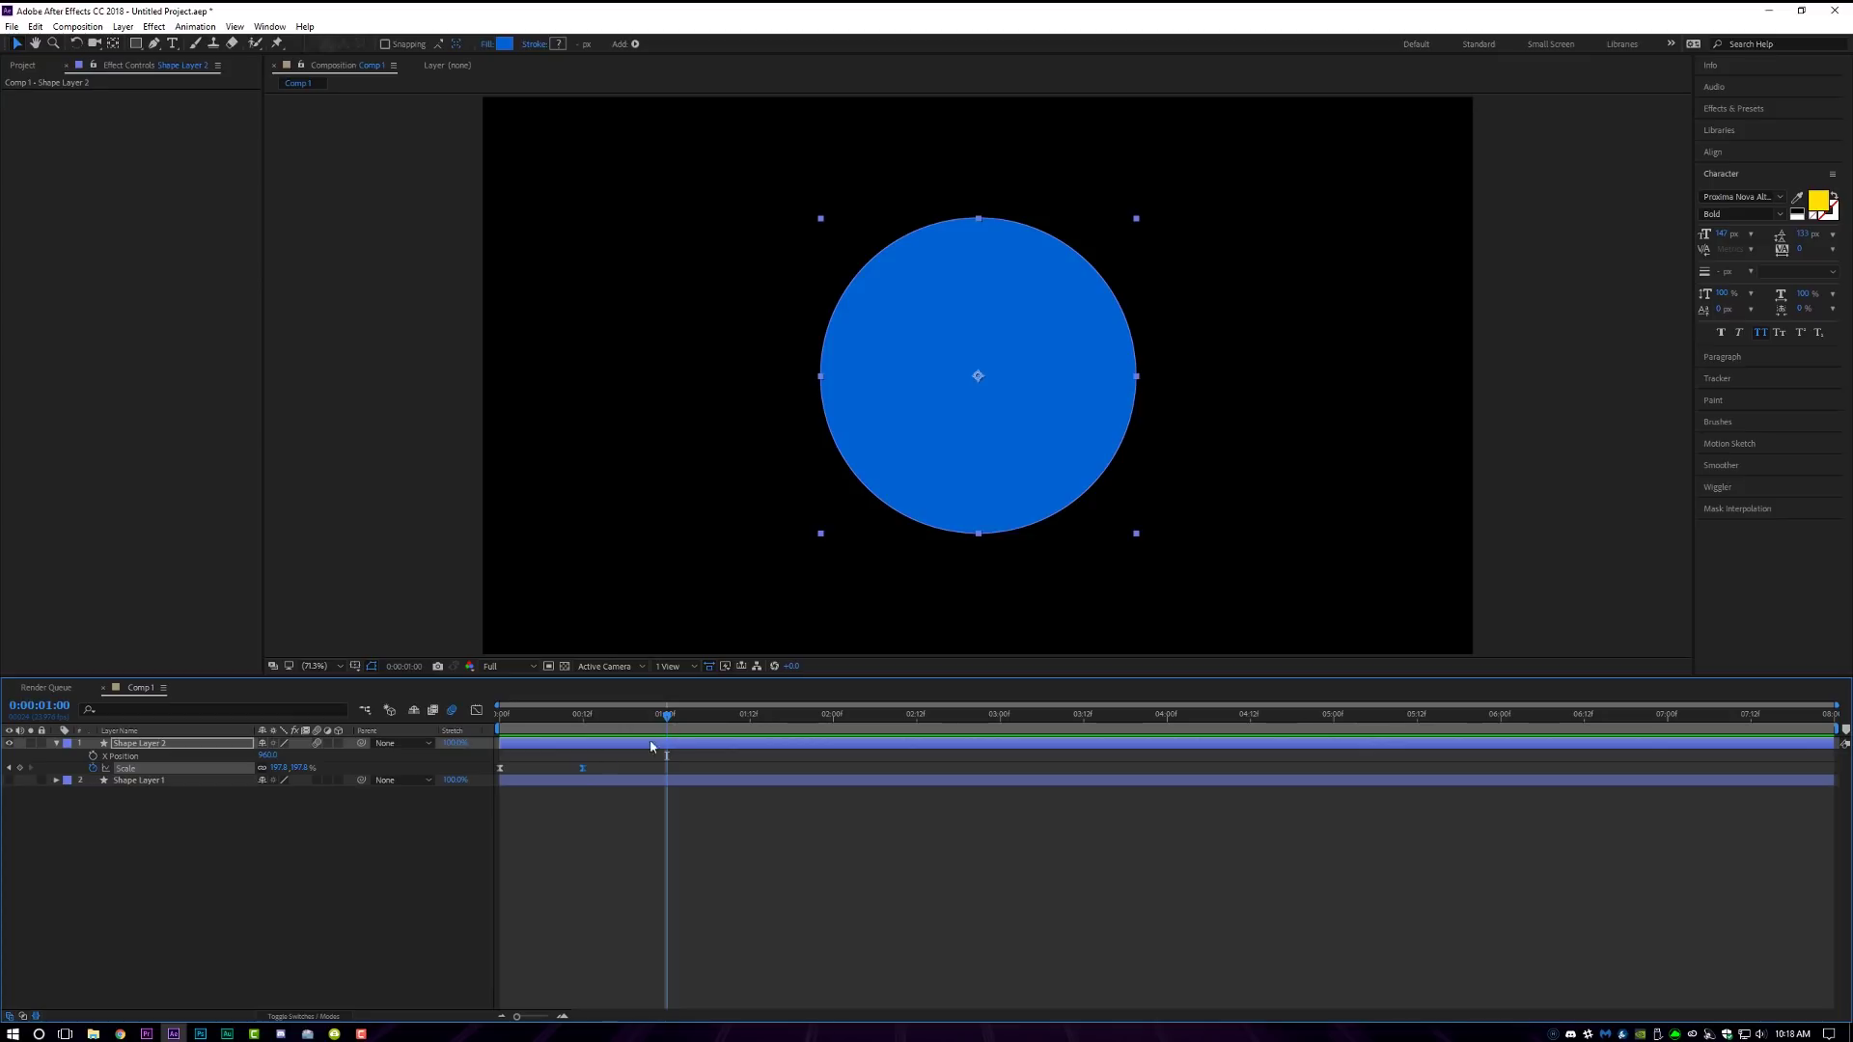
Copy the frame 12 Scale keyframe to 1:00 and the first 0% keyframe to 1:12, and preview the result
left_click_drag(599, 760, 487, 768)
key("ctrl+c")
key("ctrl+v")
left_click(750, 718)
key("ctrl+v")
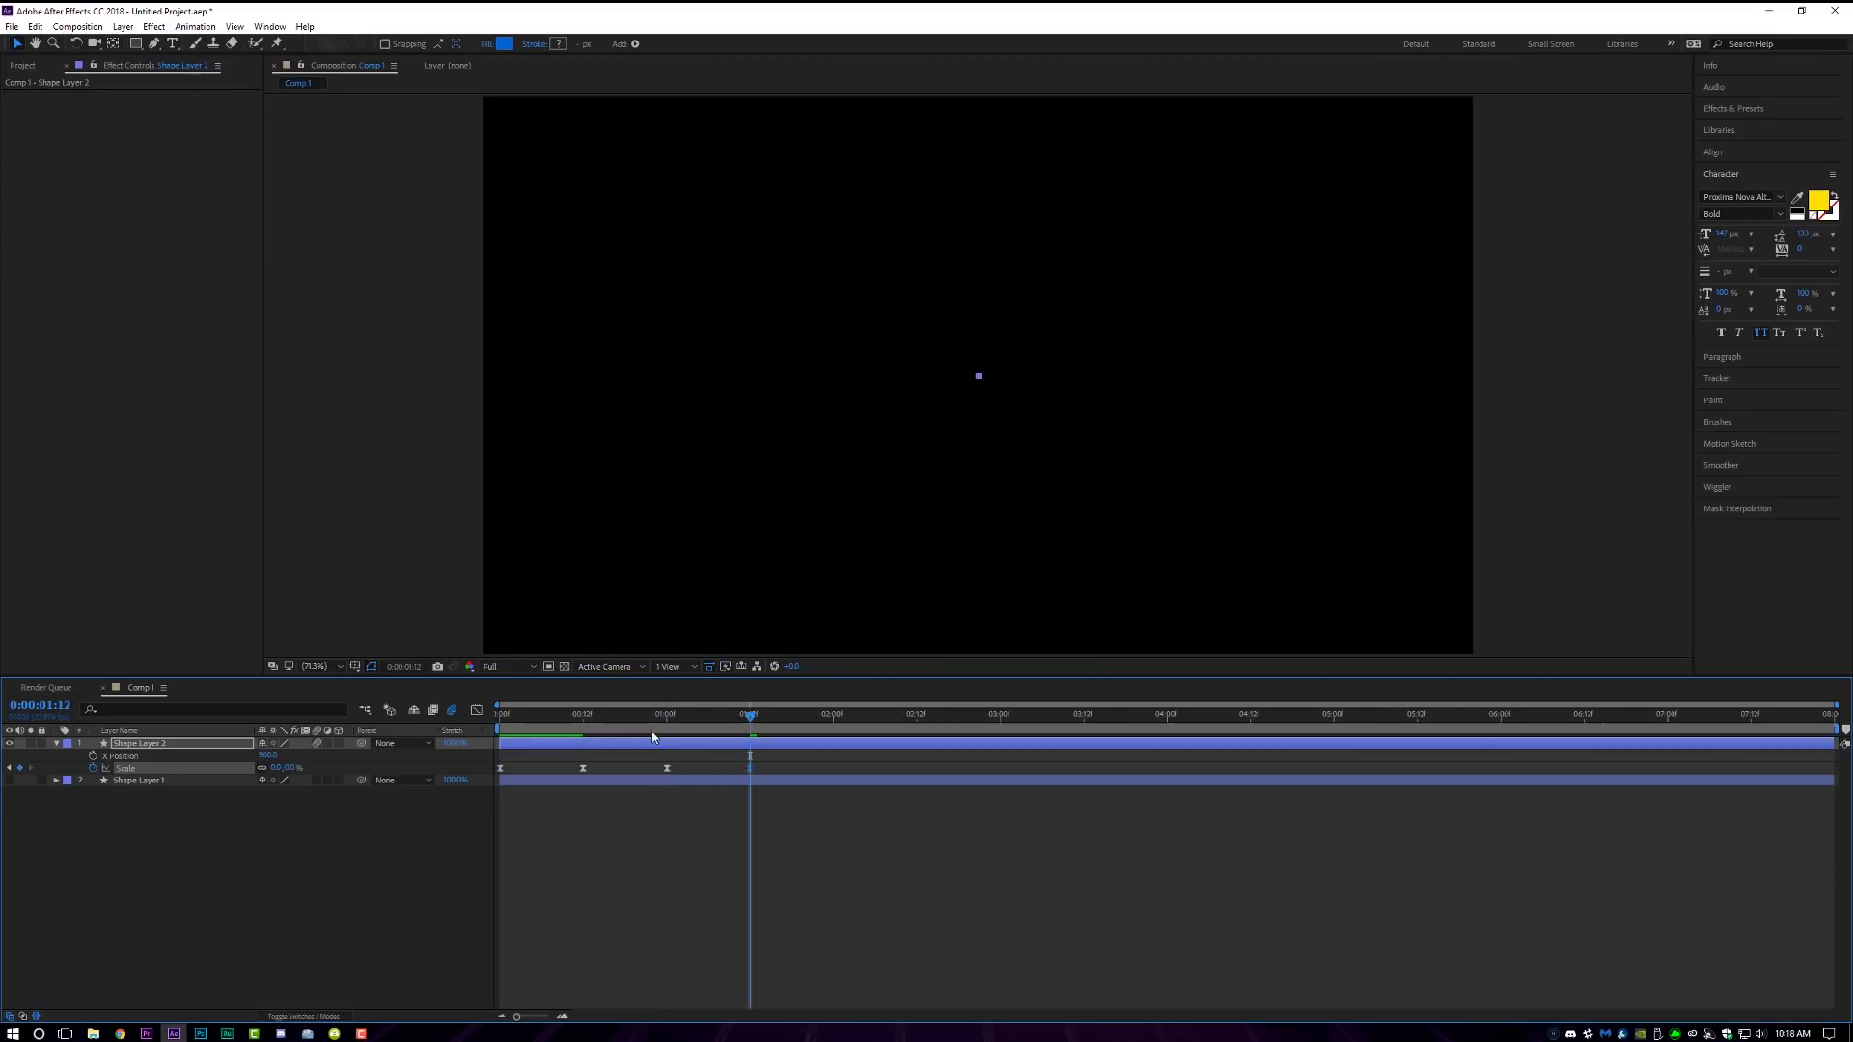
key("space")
key("space")
Reshape the Scale curve from 1:00 to 1:12 to overshoot upward before dropping steeply to 0%, and play it back
left_click(669, 725)
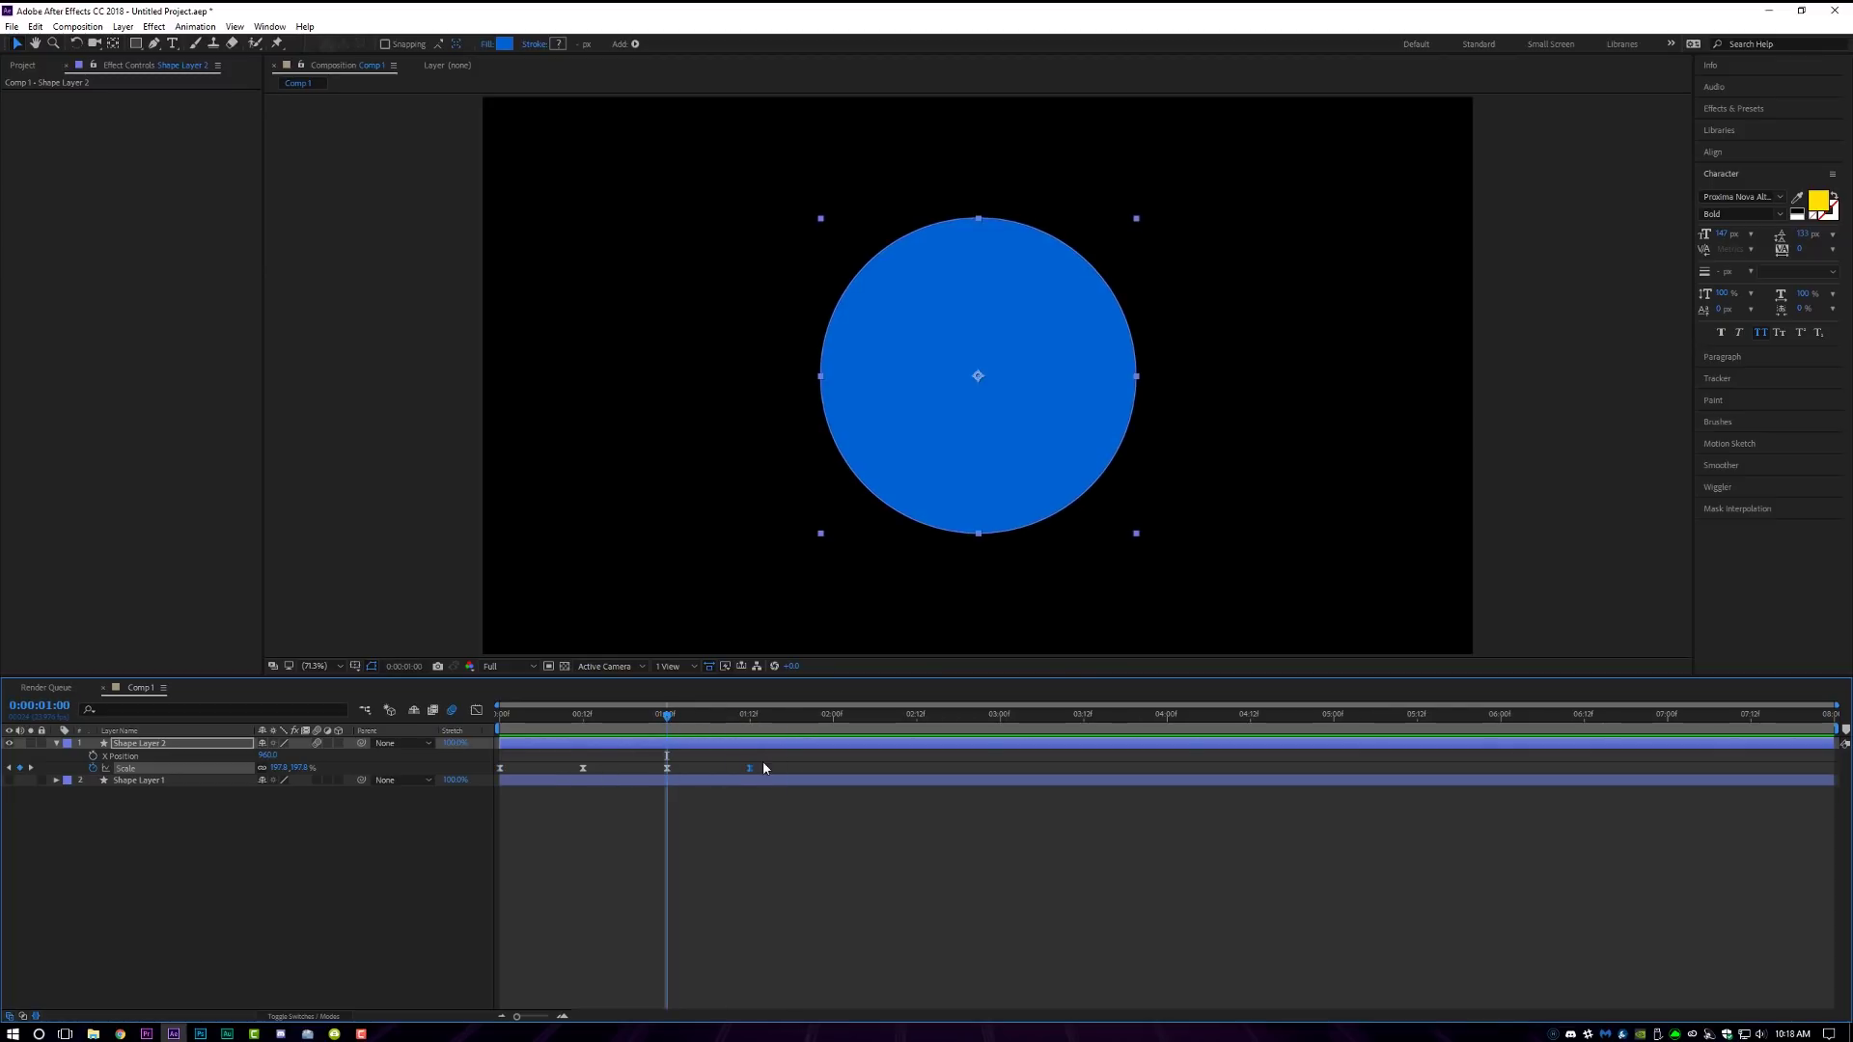
left_click_drag(762, 767, 658, 785)
left_click(476, 711)
left_click(695, 841)
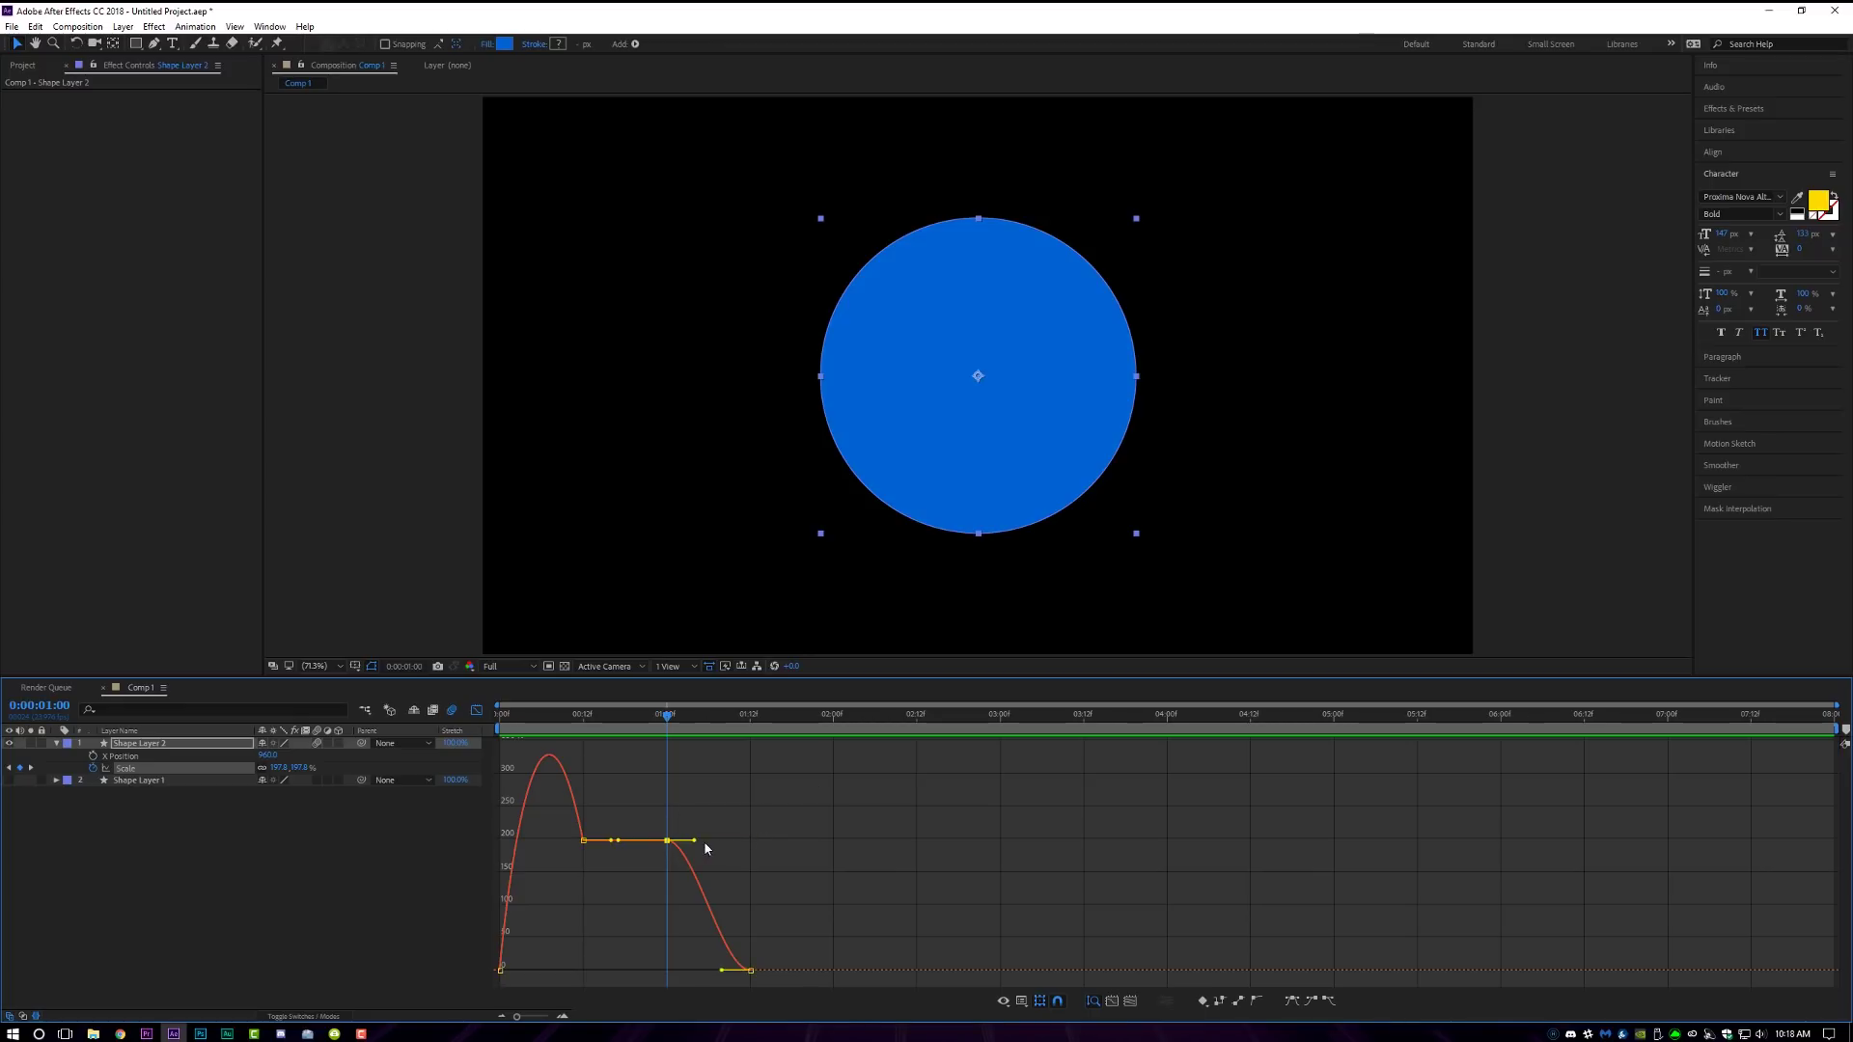
left_click_drag(693, 842, 695, 762)
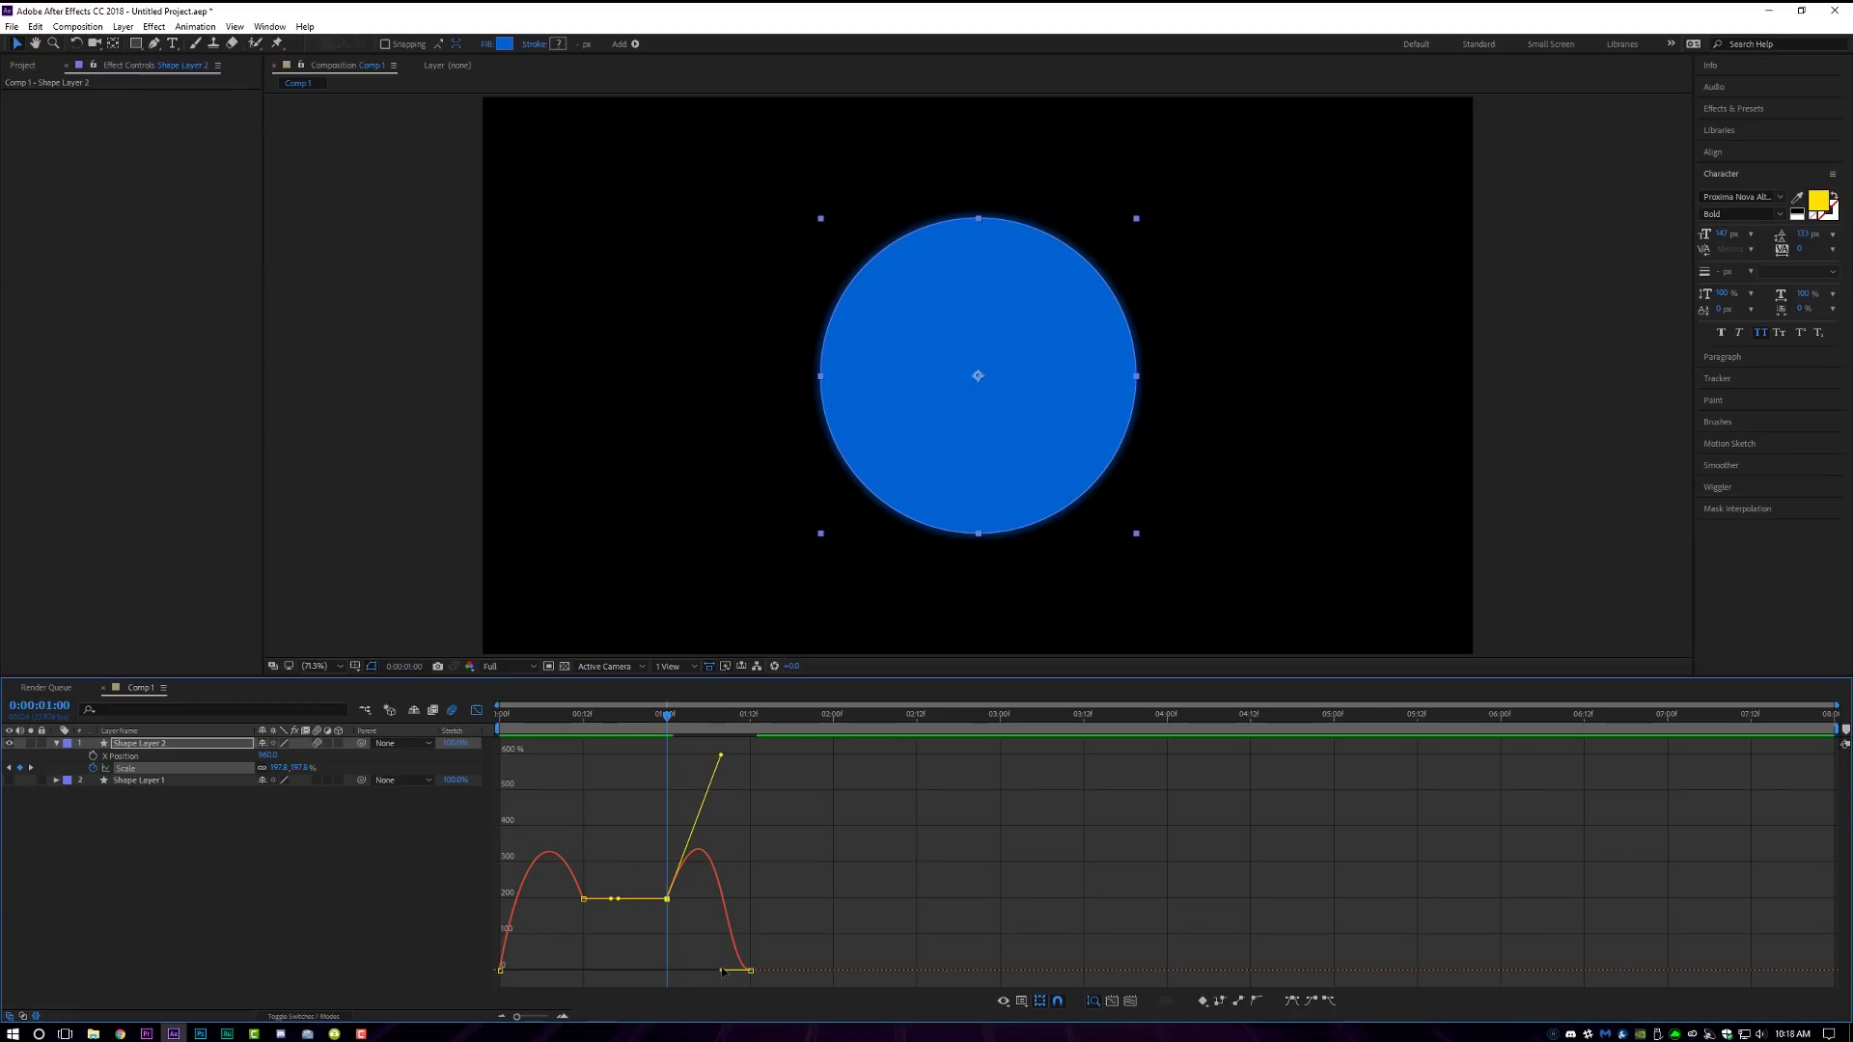
left_click_drag(722, 971, 767, 974)
key("space")
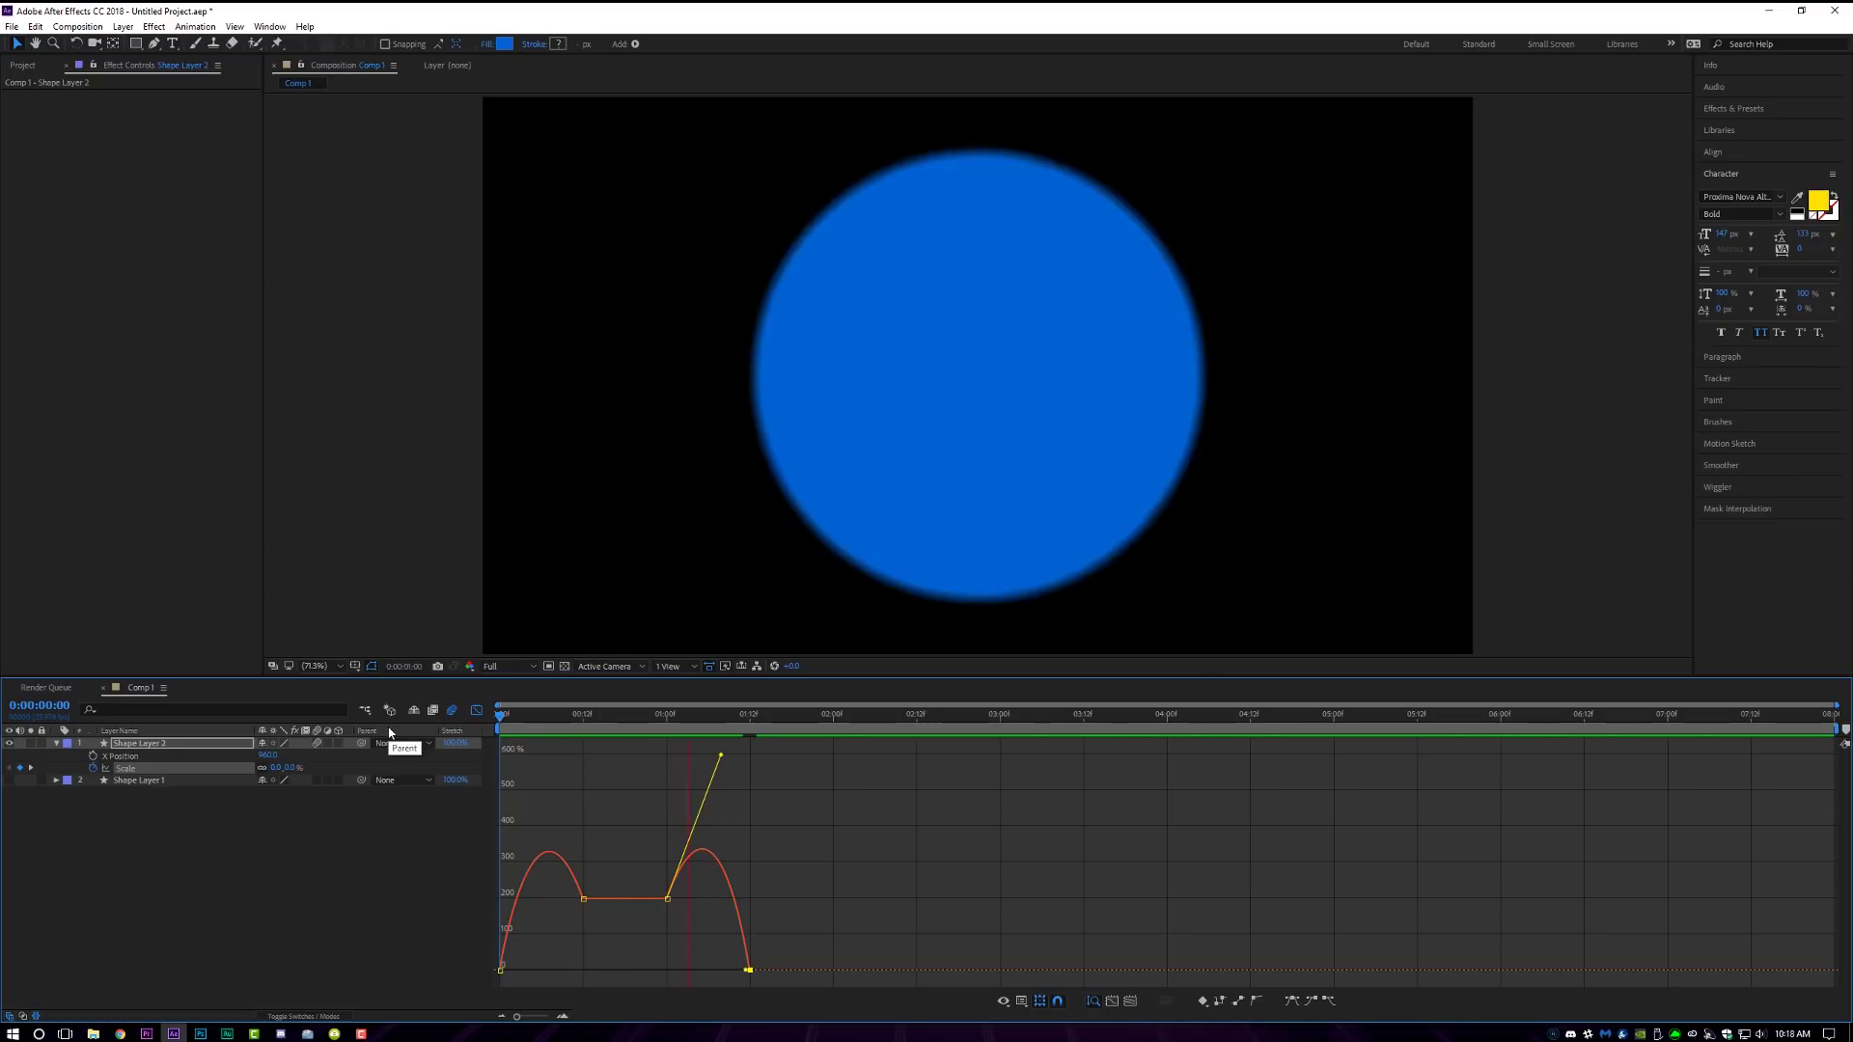
Return to the keyframe timeline at frame 18 and add a rotated ":)" text layer at 470% scale over the circle
left_click(475, 712)
left_click(625, 716)
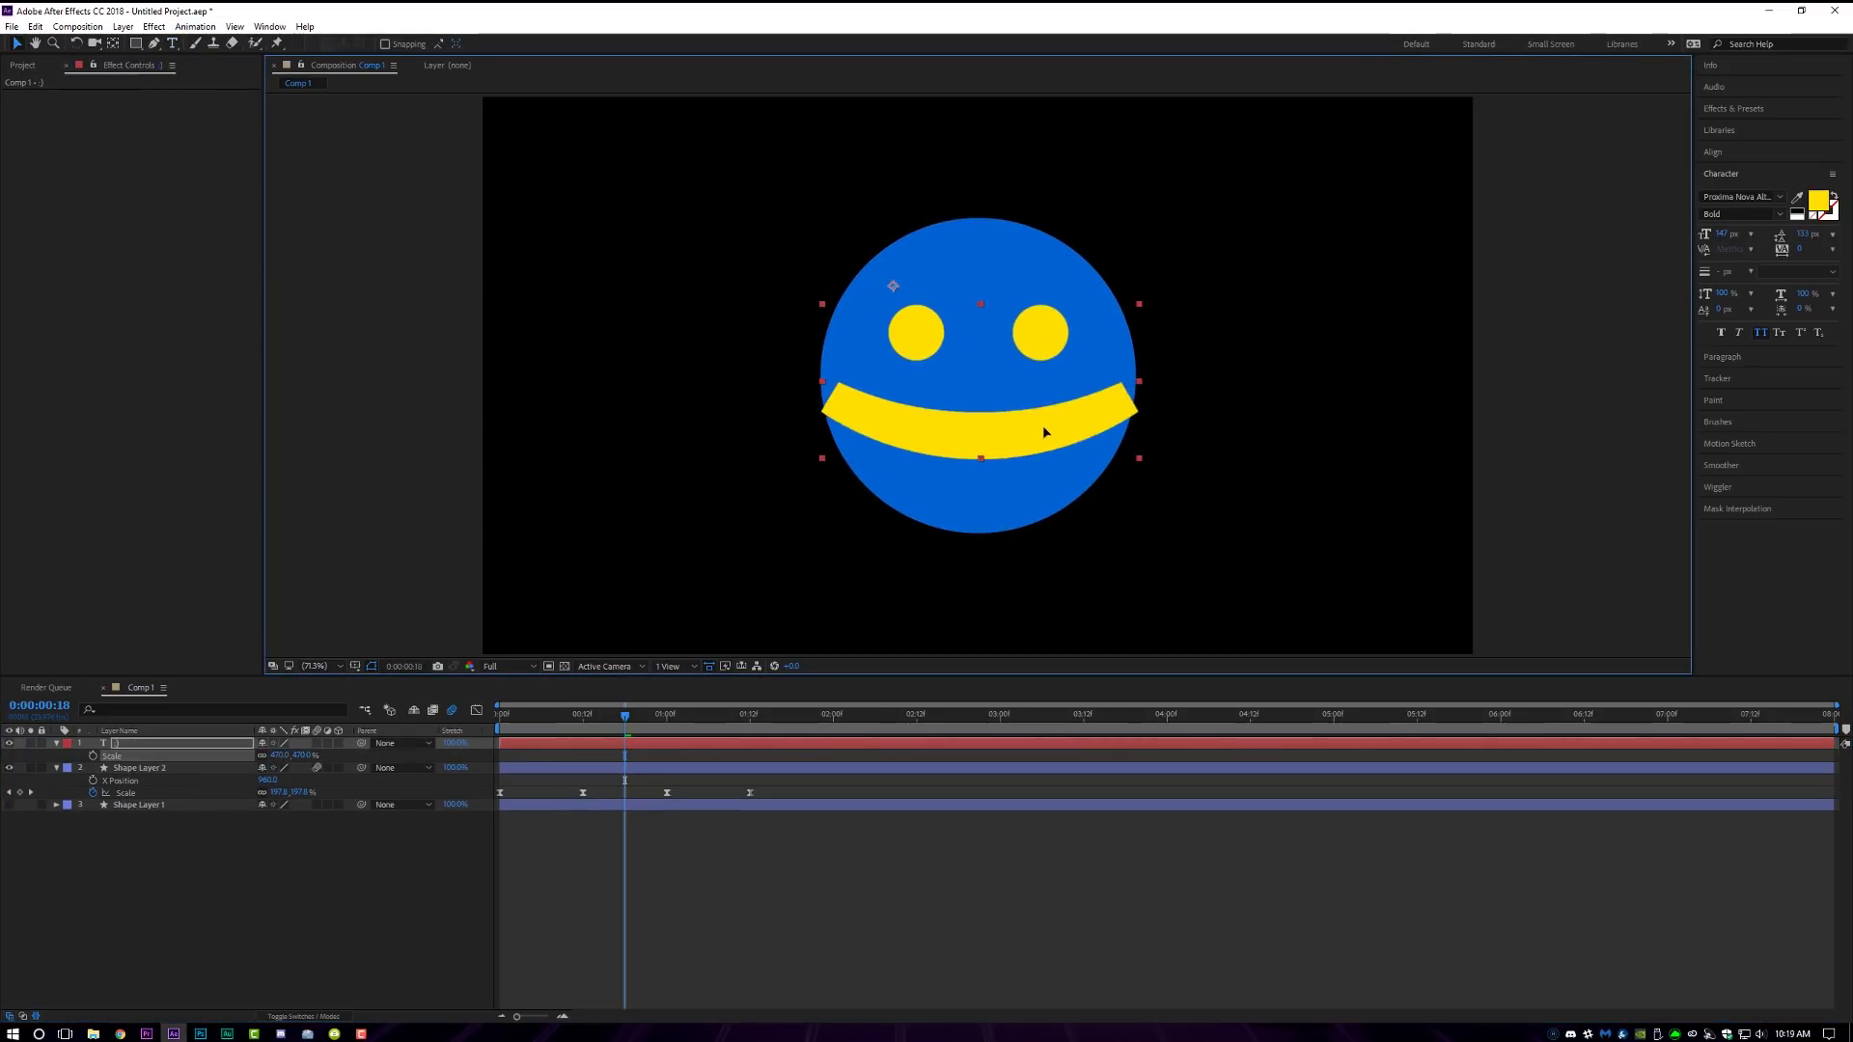
left_click_drag(1045, 432, 1041, 424)
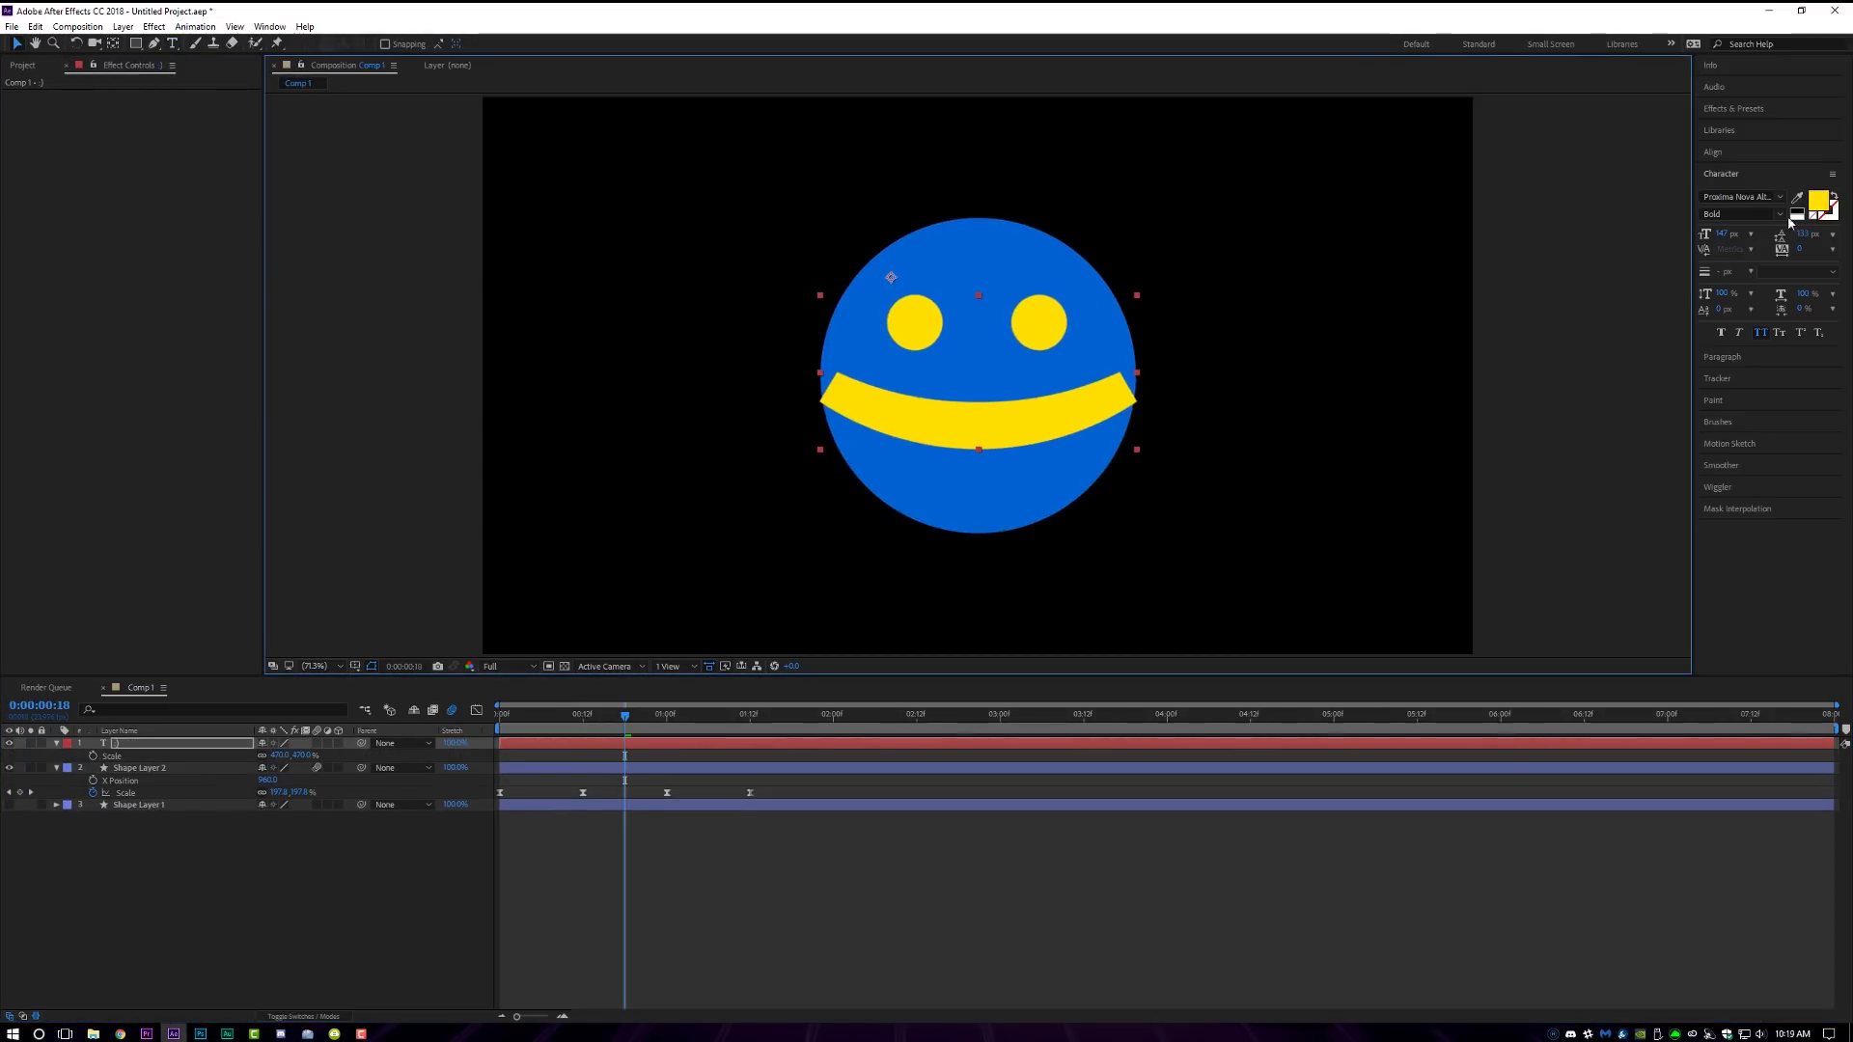
Set the ":)" text colour to white (FFFFFF) and nudge the text into place on the circle
left_click(1820, 201)
left_click_drag(425, 492, 349, 459)
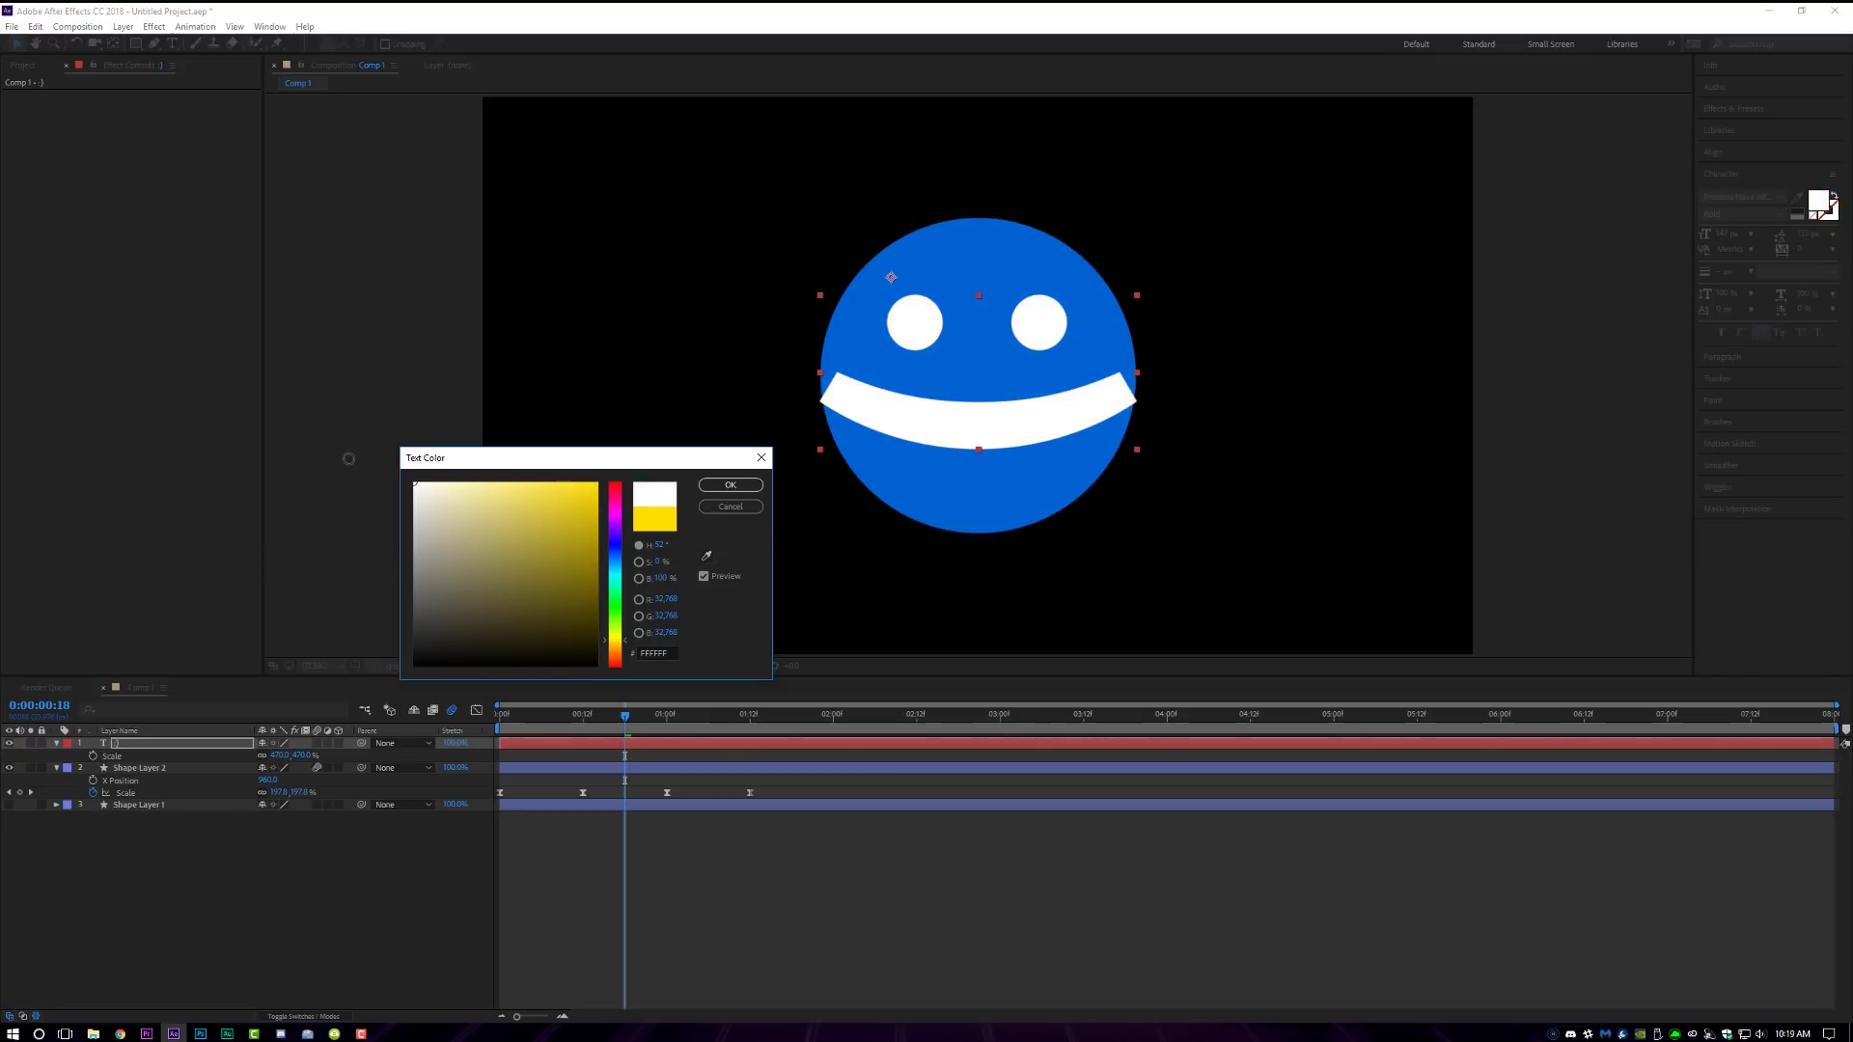
left_click(731, 488)
left_click_drag(1017, 422, 1017, 423)
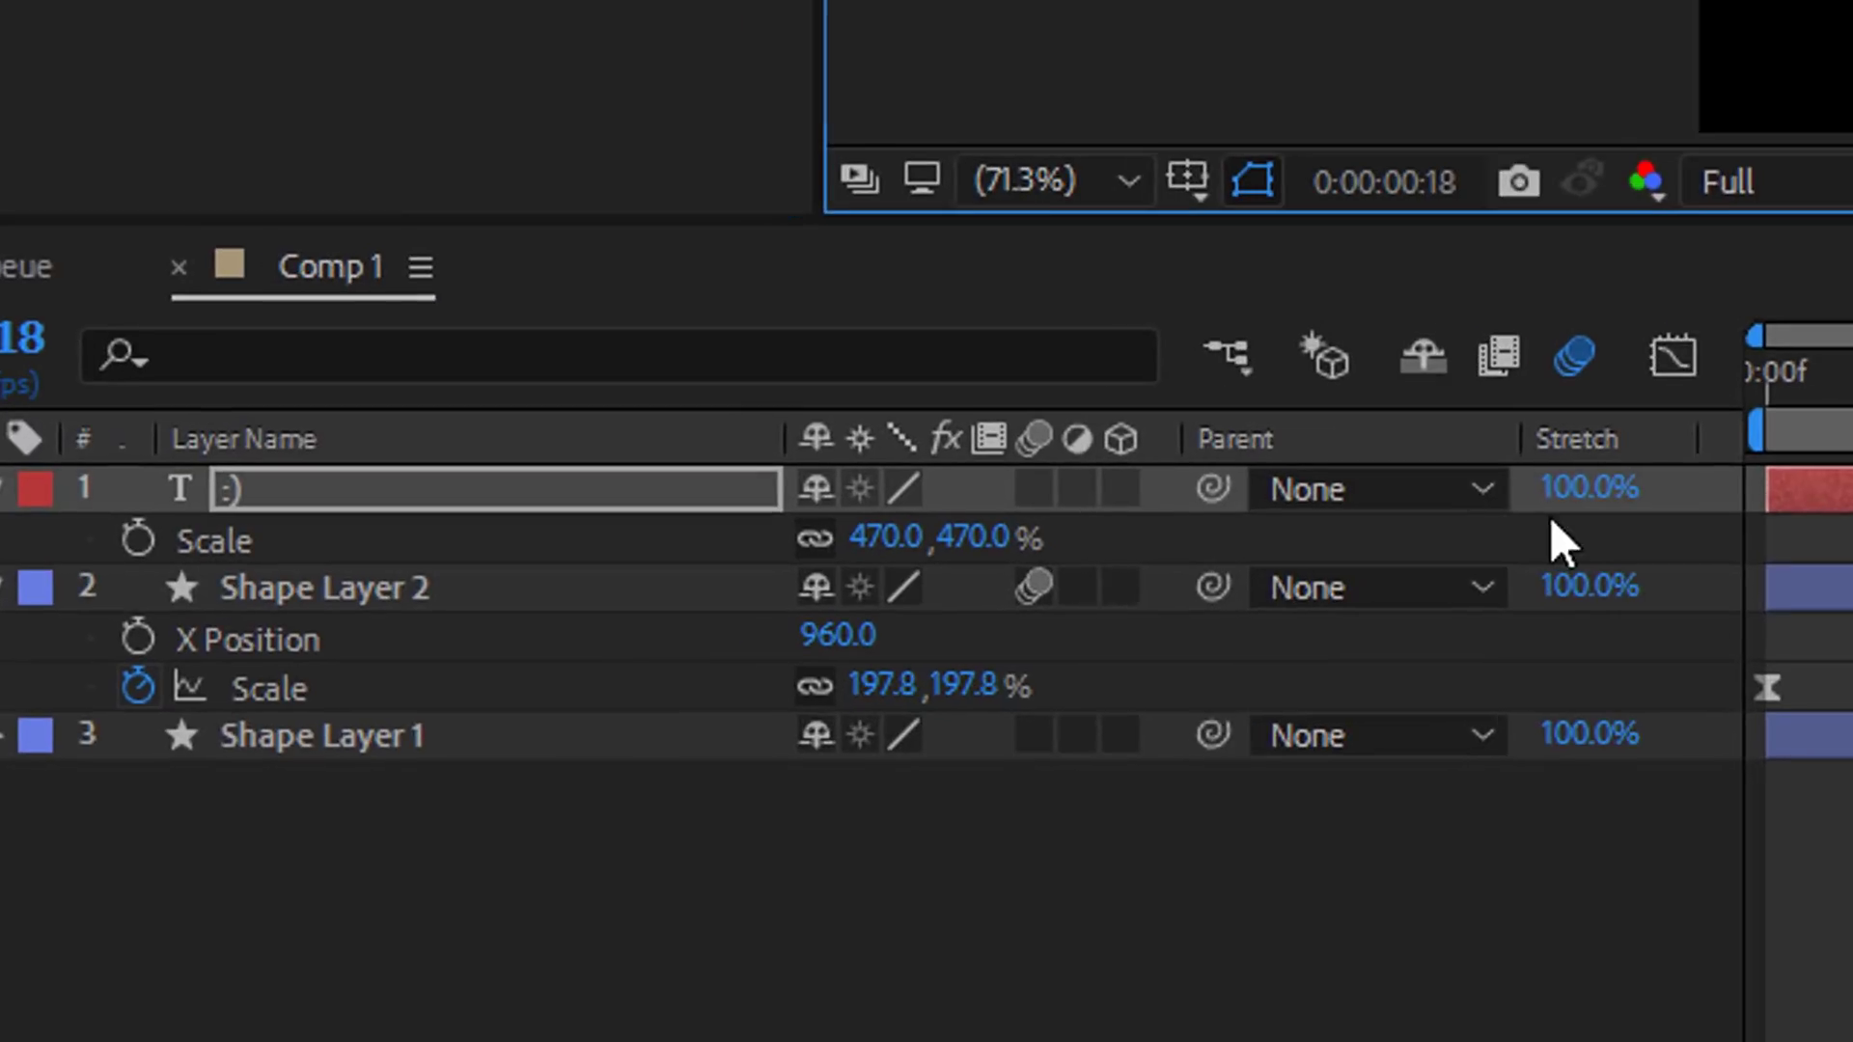
Parent the ":)" text layer to Shape Layer 2 with motion blur enabled, and play back the combined animation
left_click(294, 494)
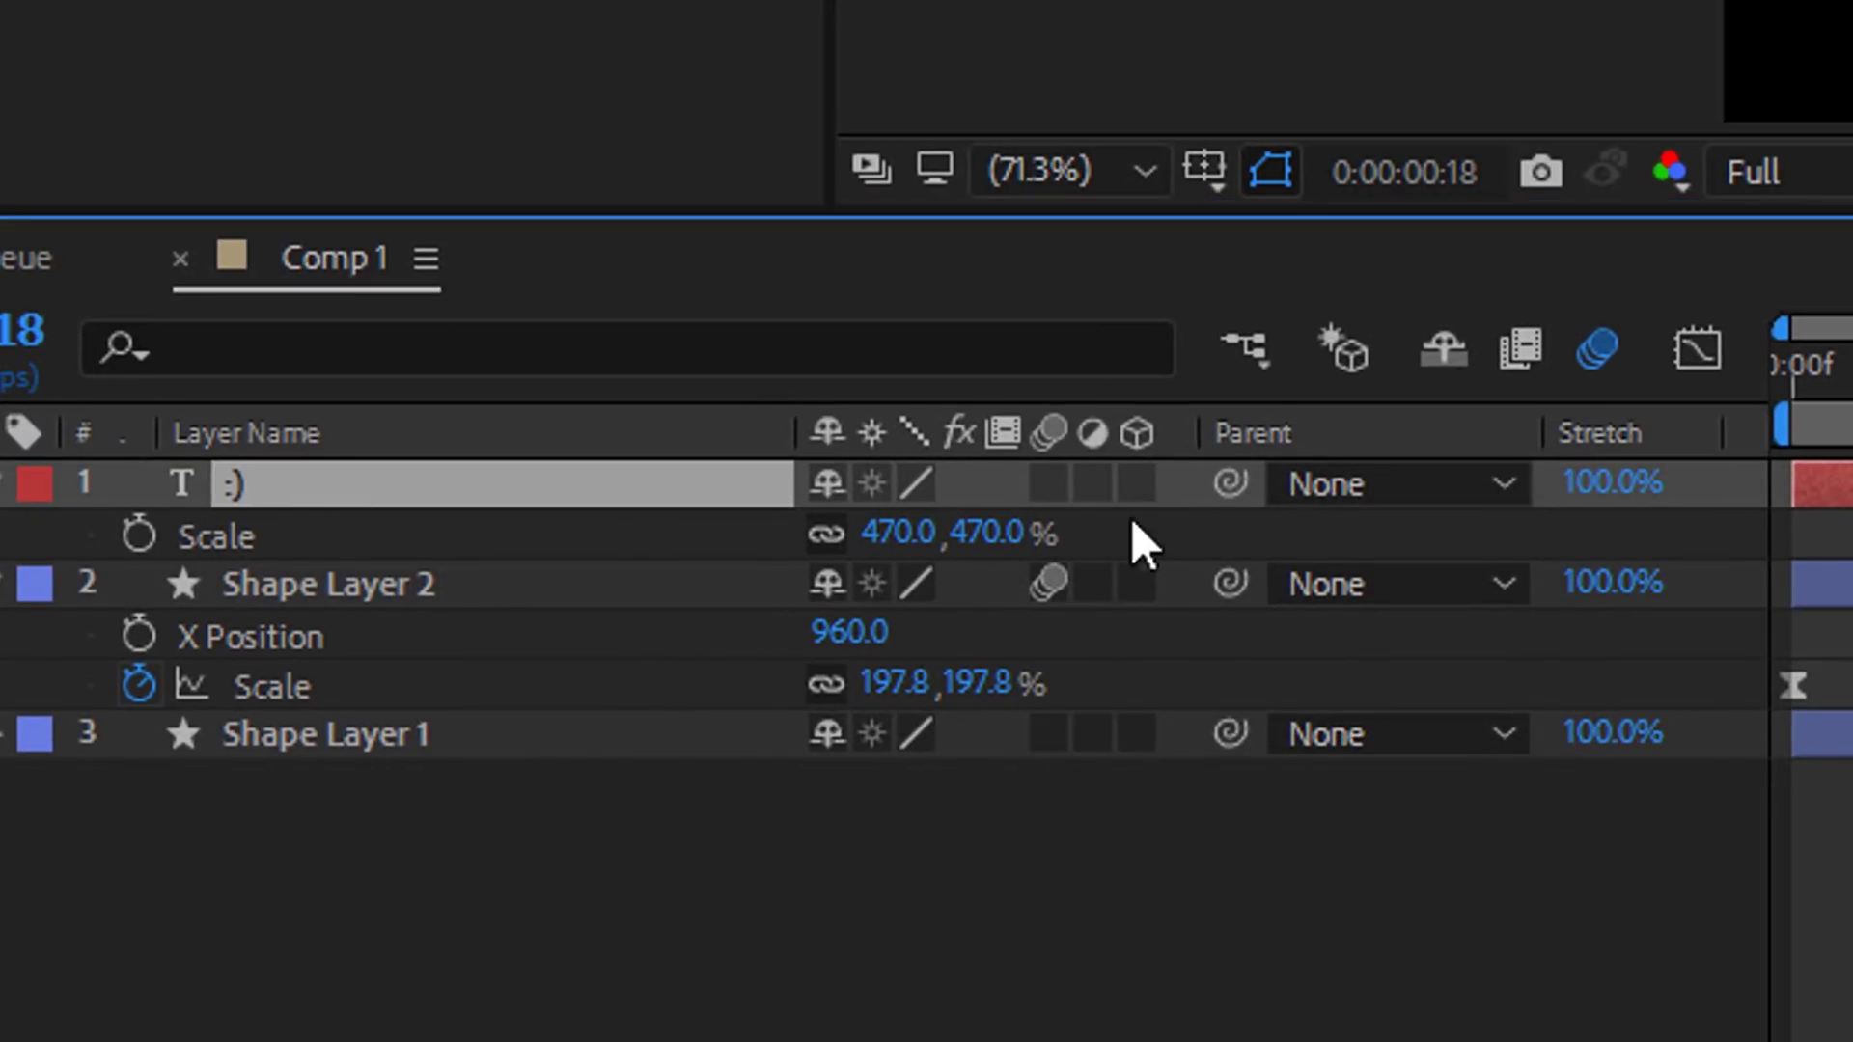
left_click_drag(1231, 482, 351, 593)
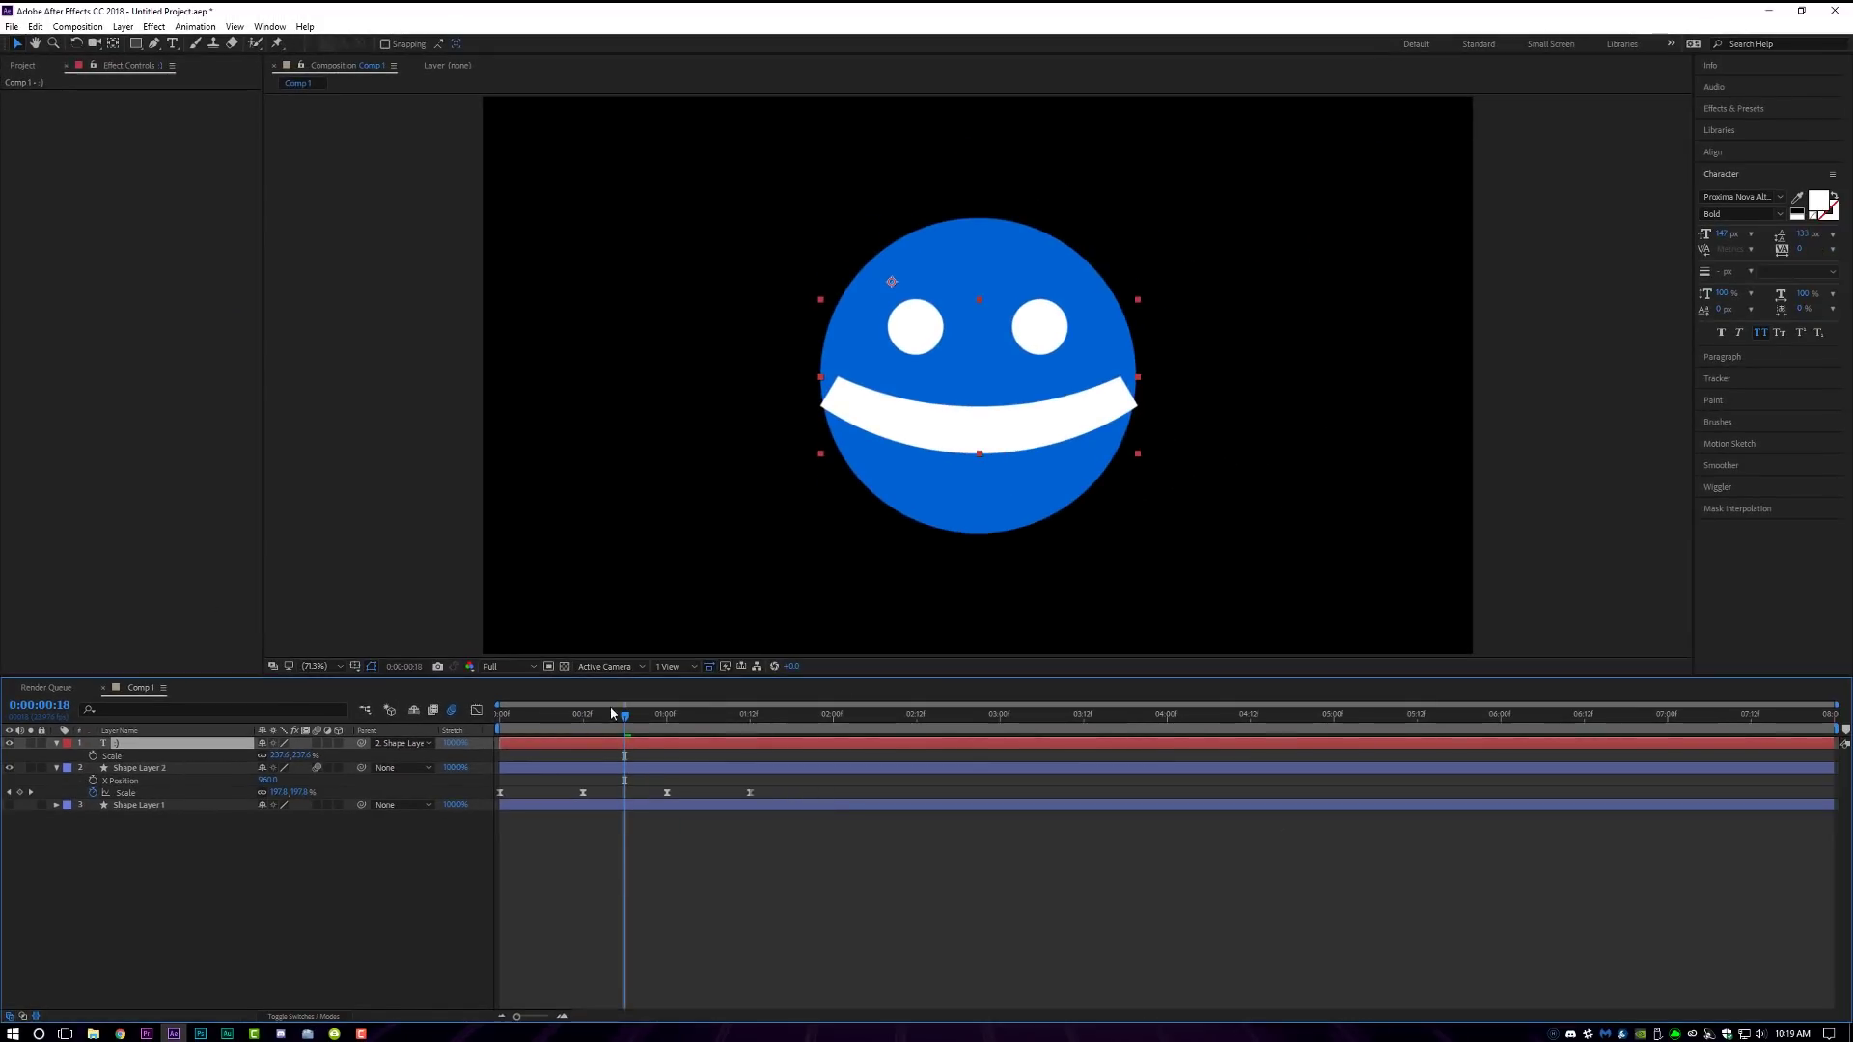
left_click_drag(617, 722, 397, 724)
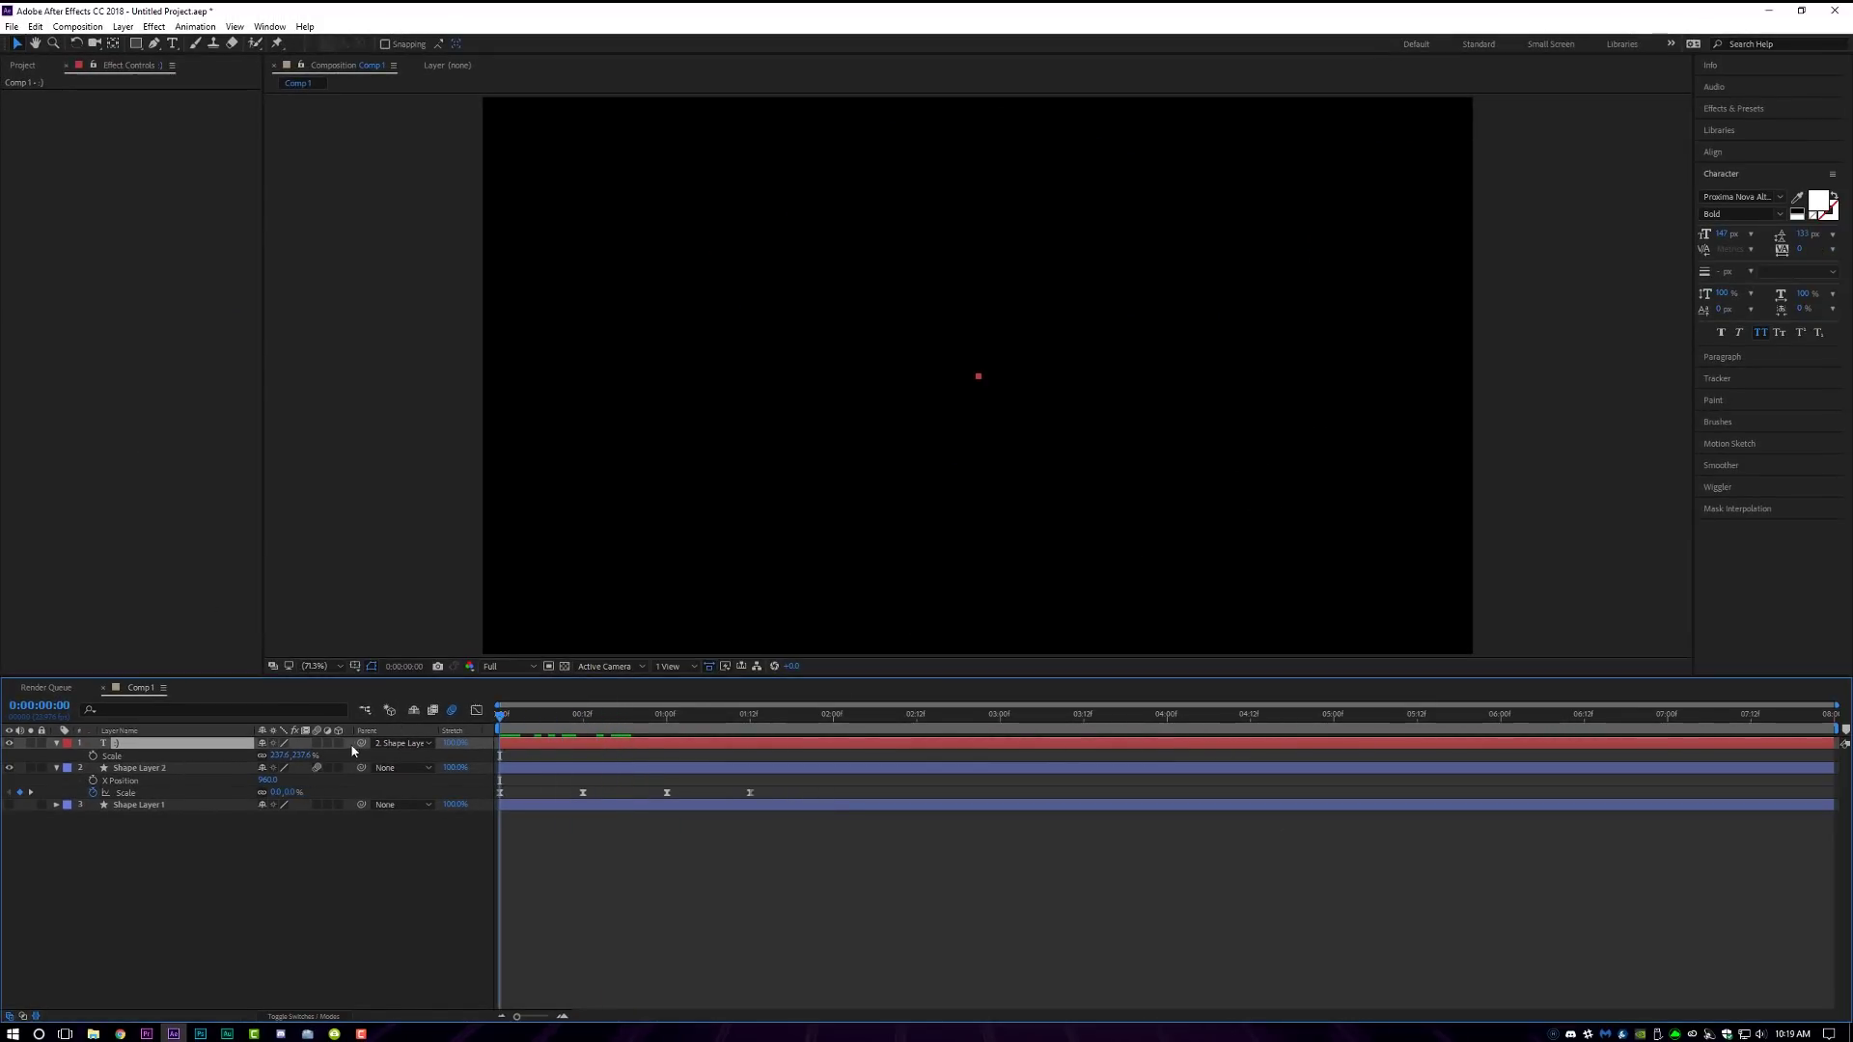
key("space")
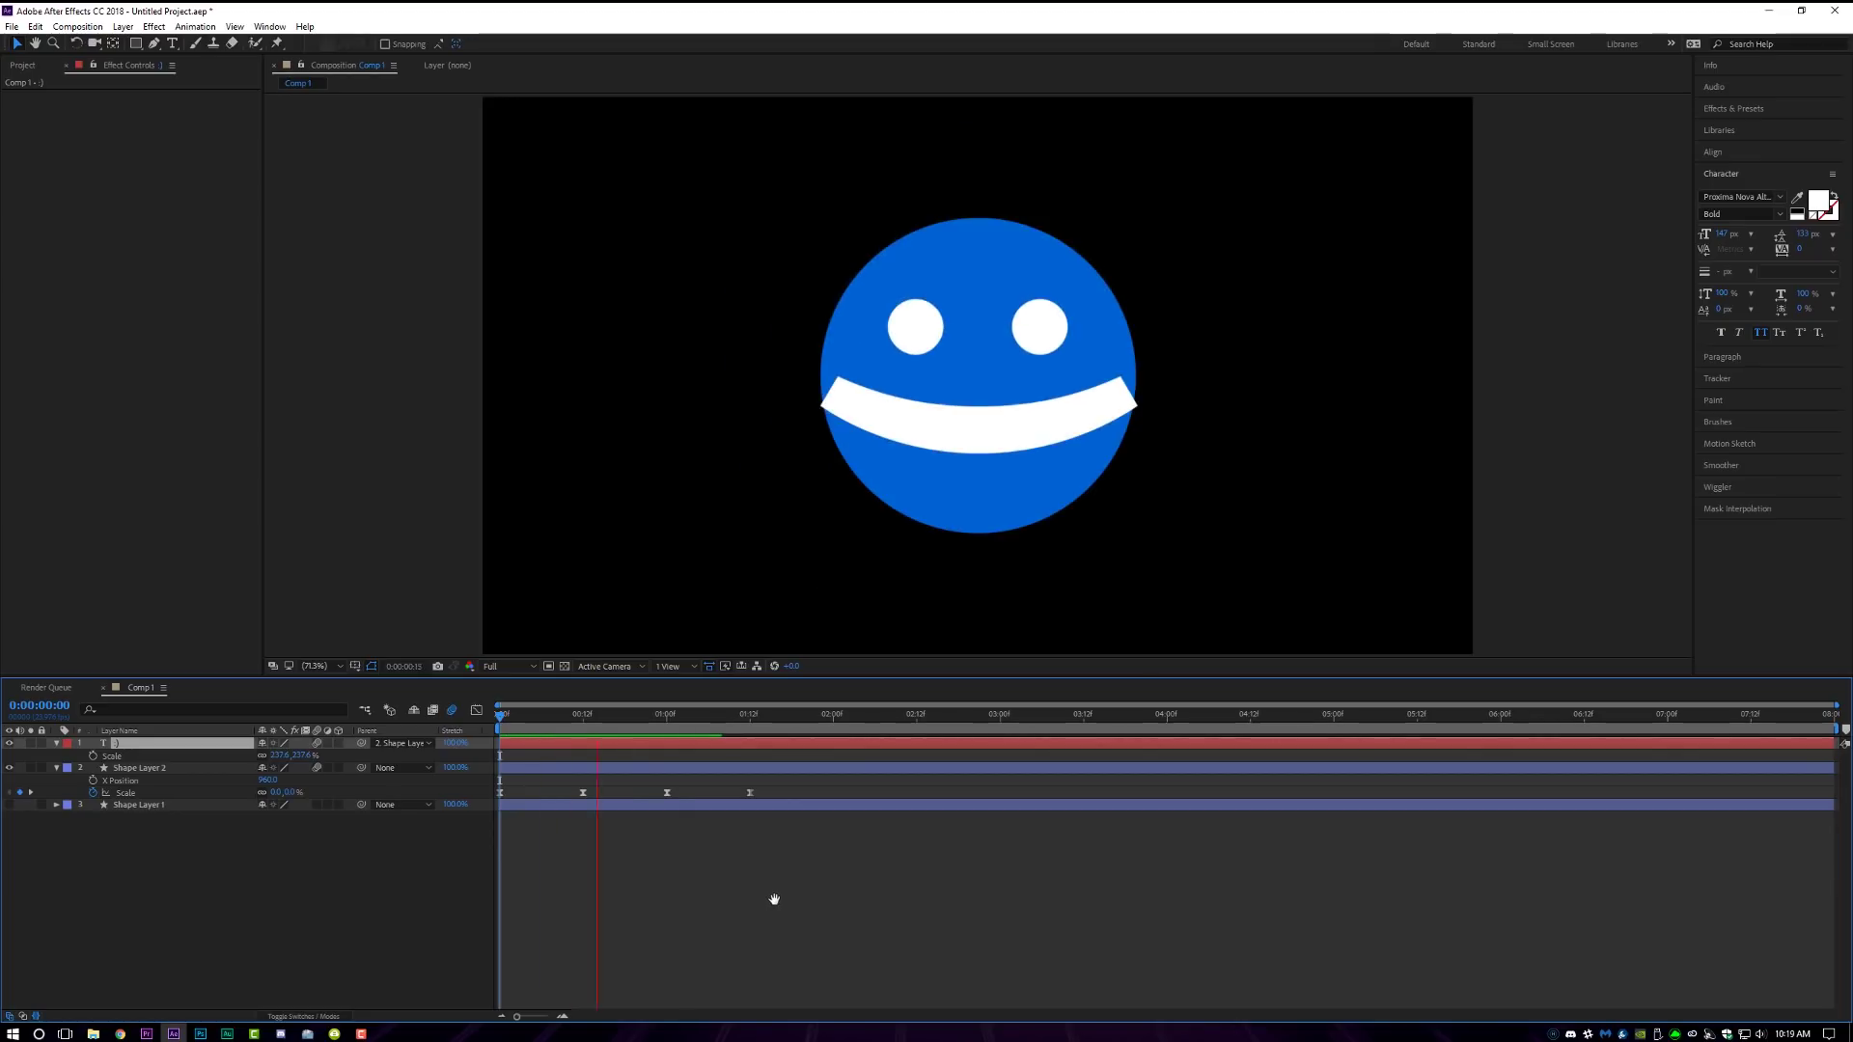
key("space")
key("space")
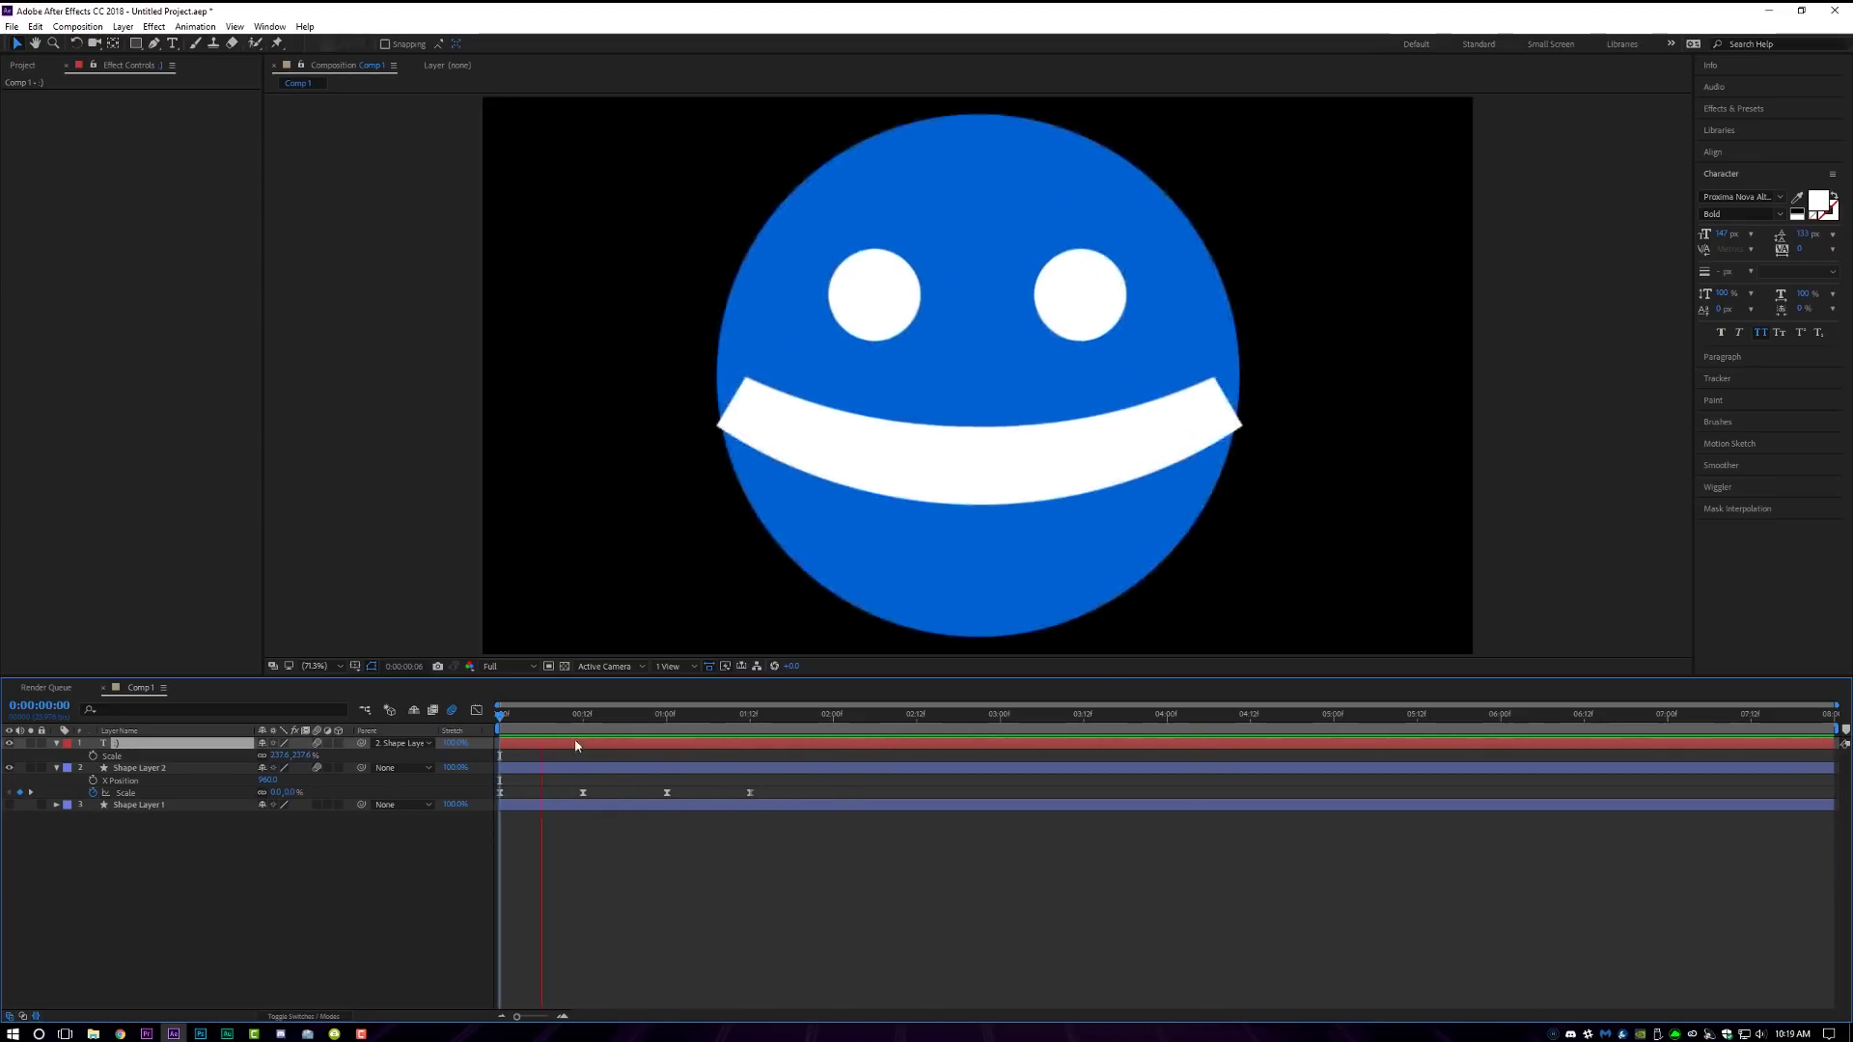
key("space")
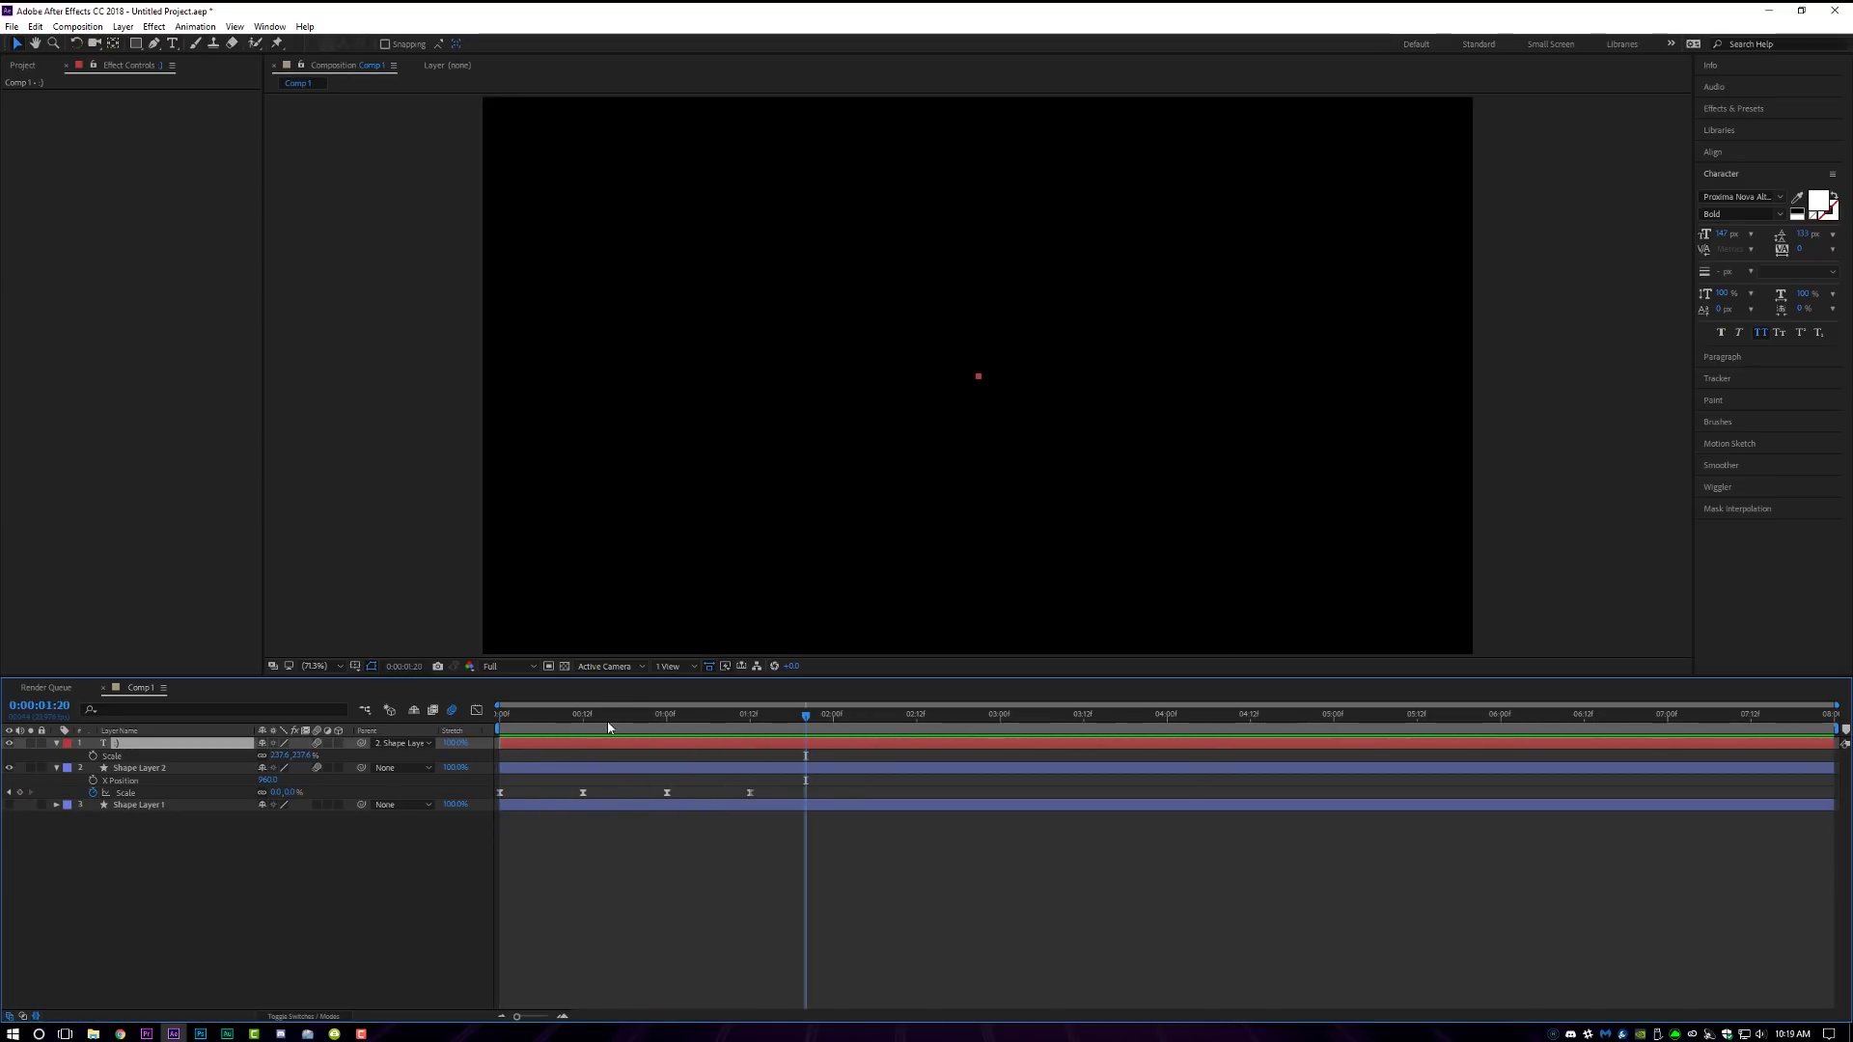
At frame 17, scale the ":)" text down to about 94% and move it beside the circle's right edge
mouse_move(606, 720)
left_mouse_down()
mouse_move(550, 722)
mouse_move(743, 722)
mouse_move(569, 722)
mouse_move(618, 731)
left_mouse_up()
left_click(610, 725)
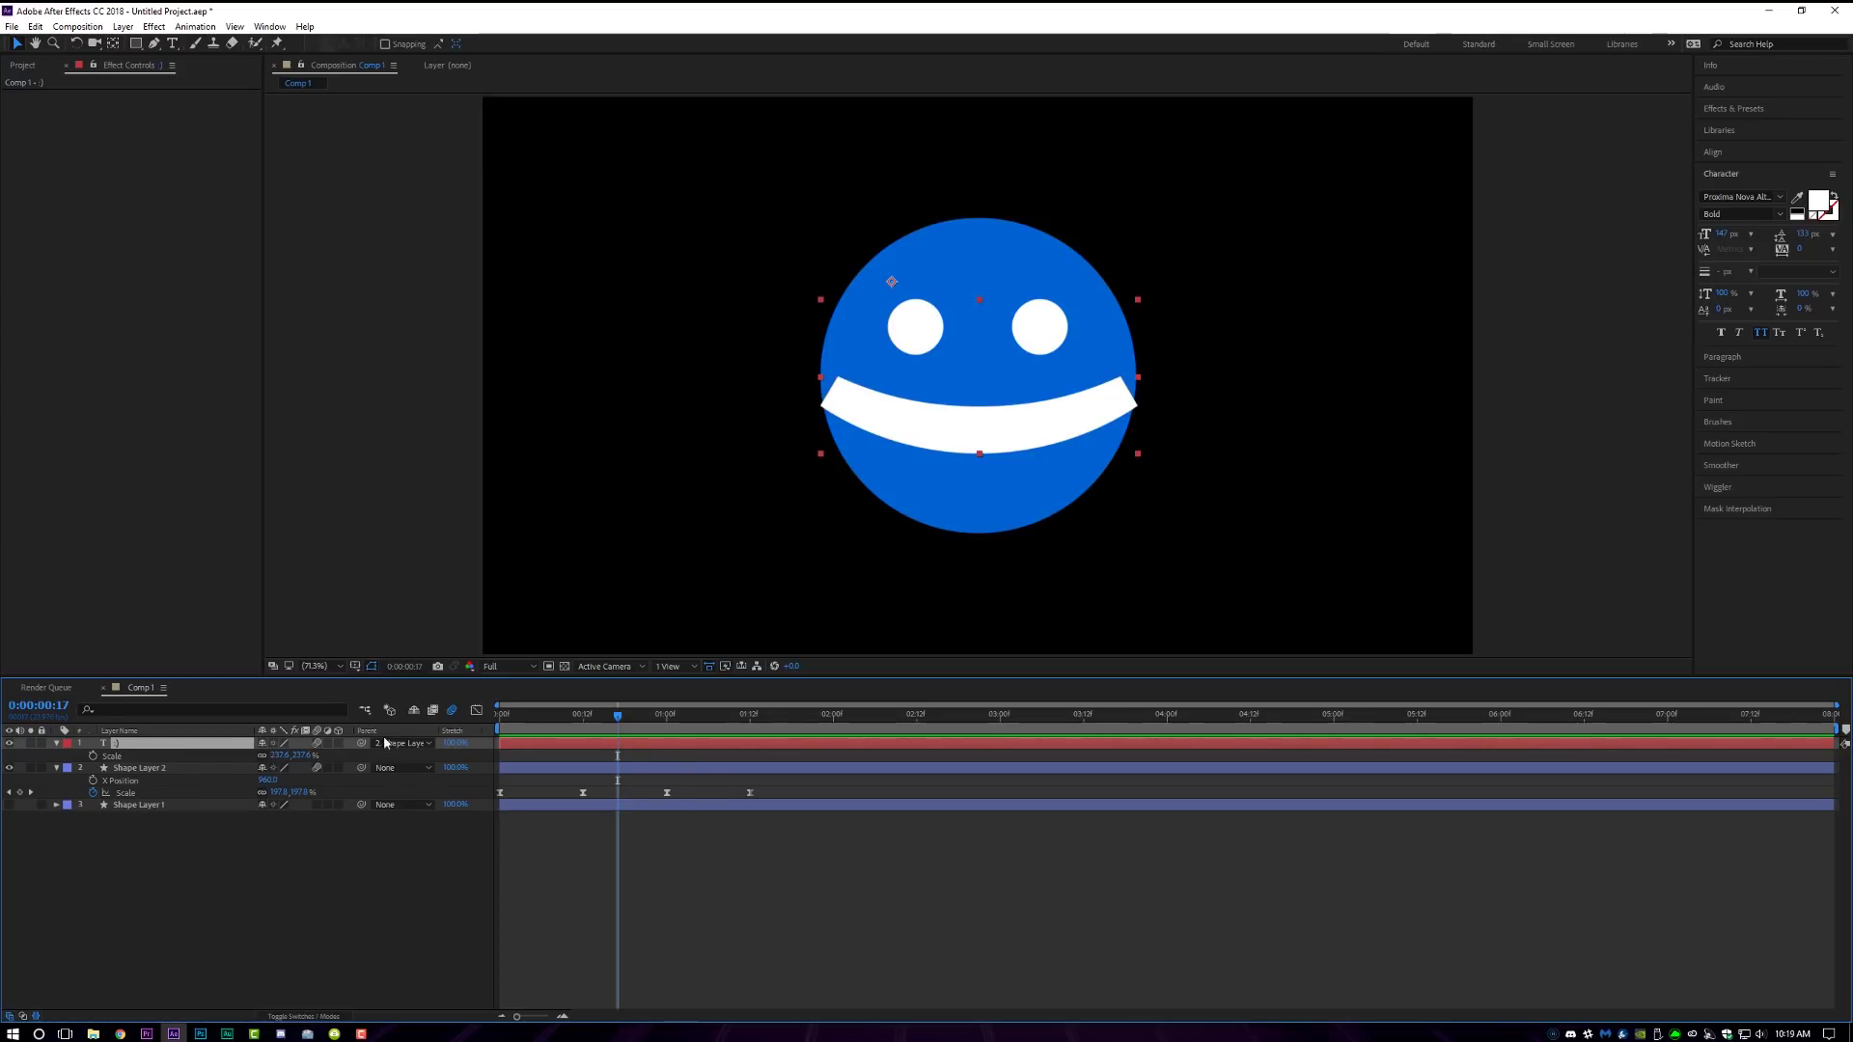
left_click_drag(280, 755, 183, 756)
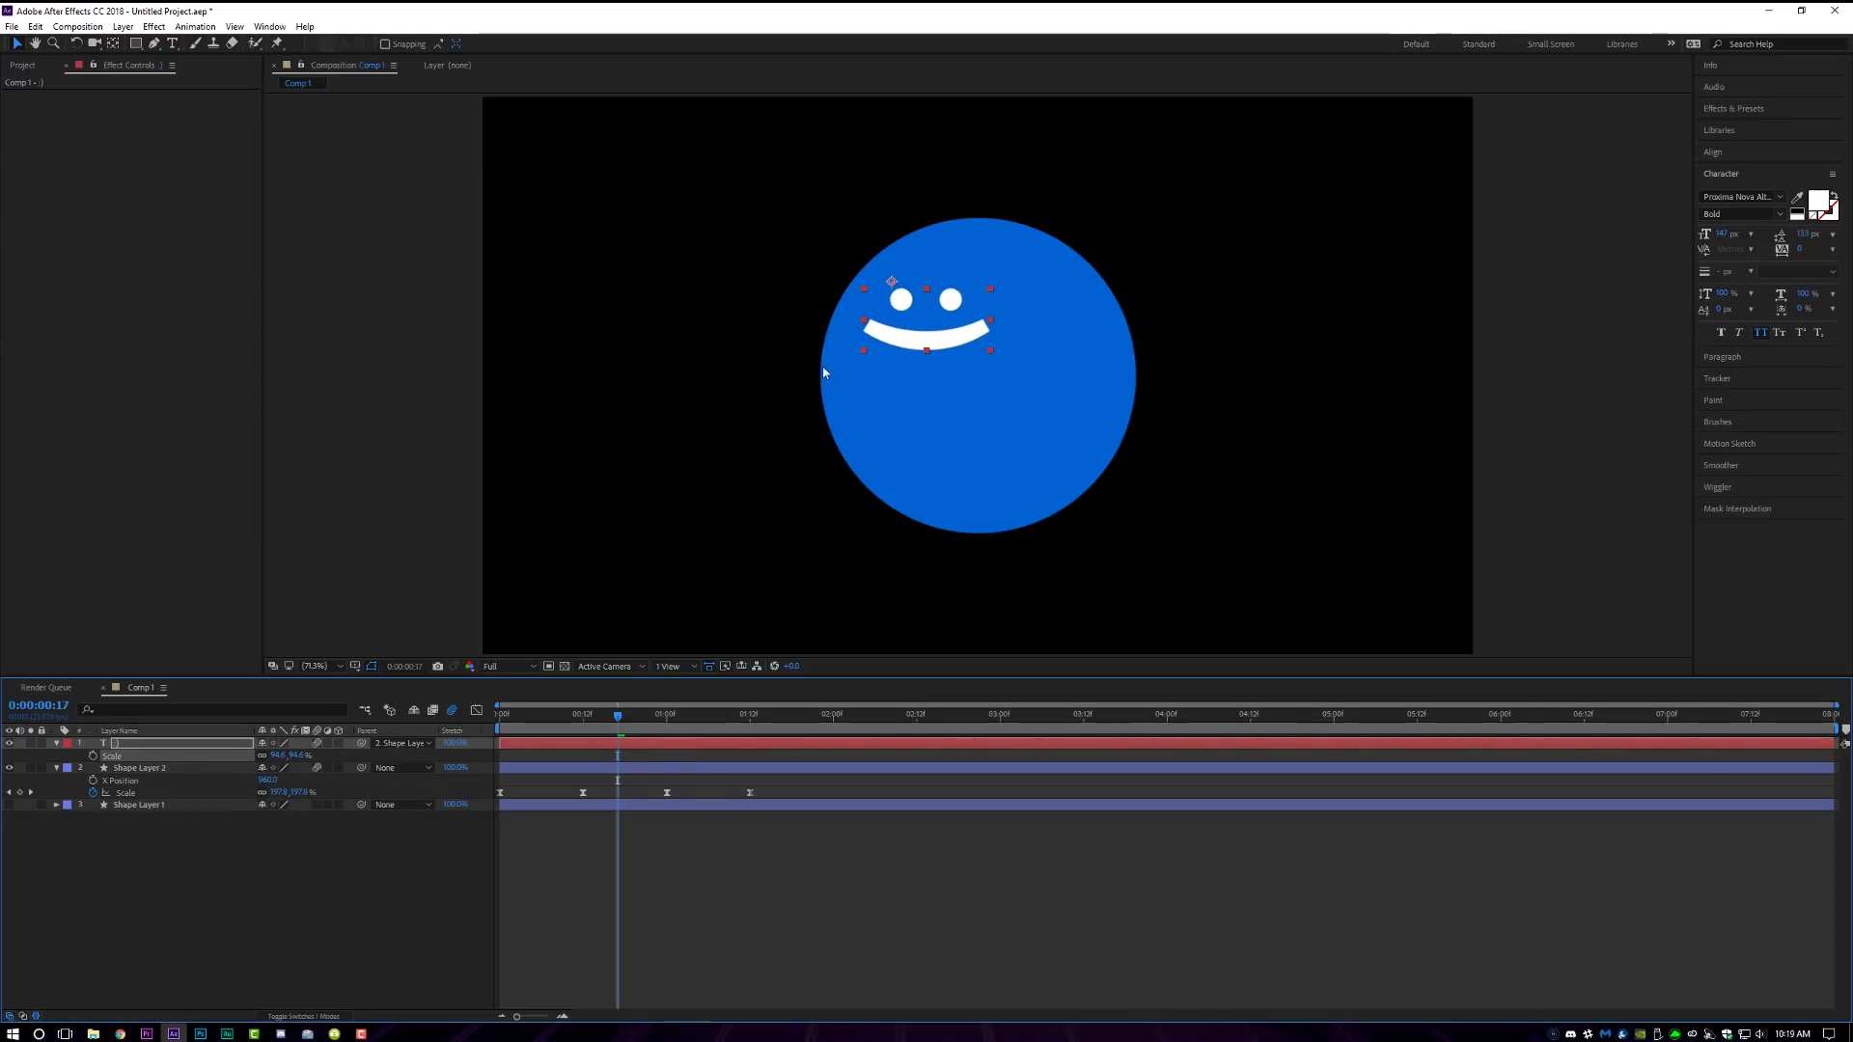
left_click_drag(943, 333, 1293, 374)
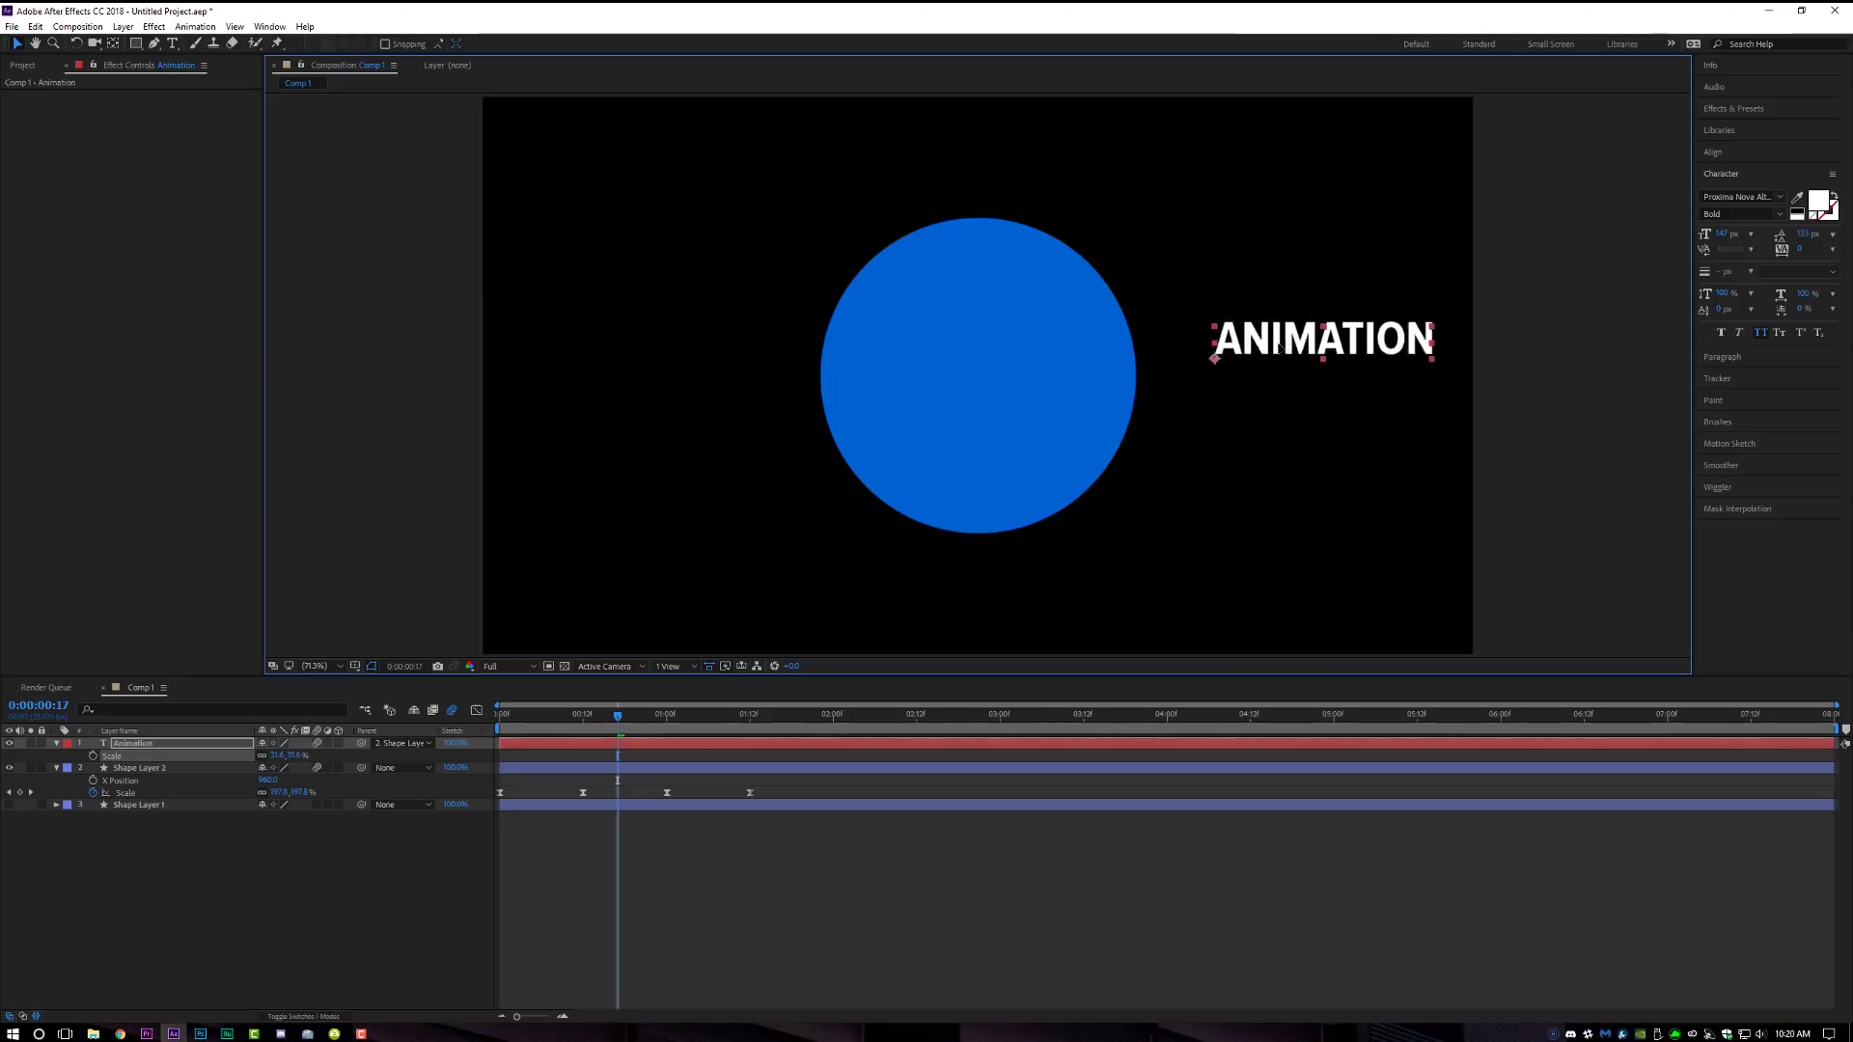
Change the parented text's wording to "Animation", reposition it, and play back the animation from the first frame
left_click_drag(1289, 335, 1246, 368)
key("space")
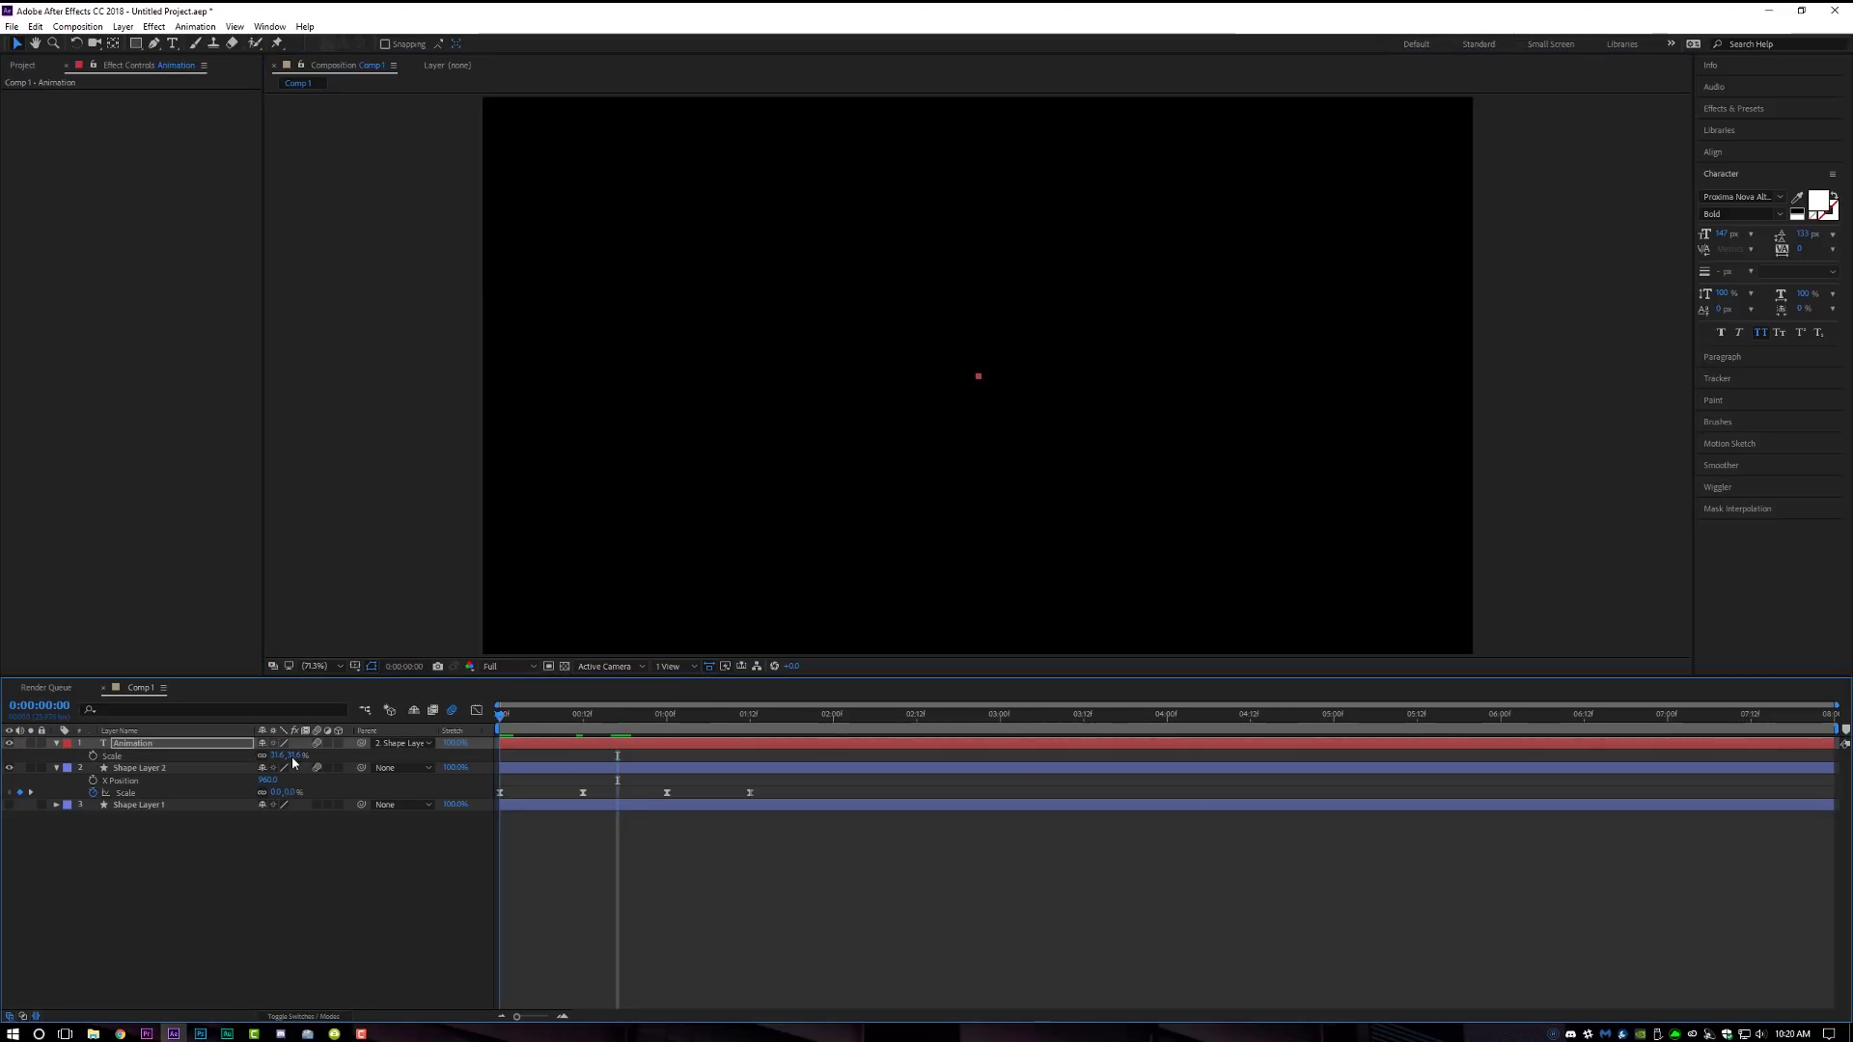